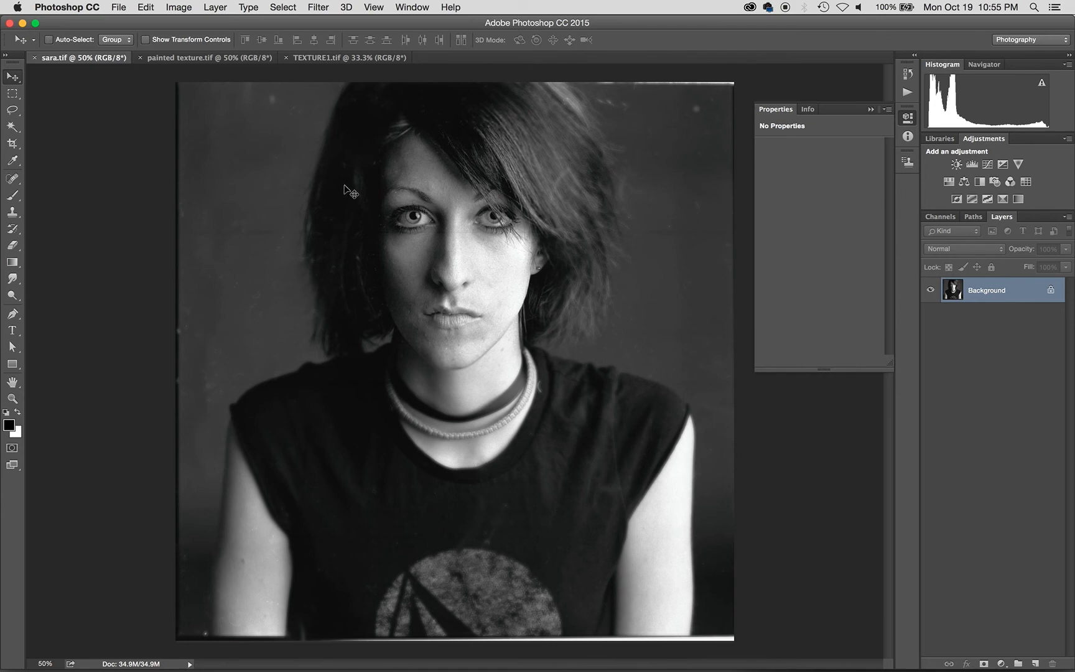
Step: Look through the three open documents: the portrait, painted texture.tif and TEXTURE1.tif, ending on the portrait
left_click(329, 58)
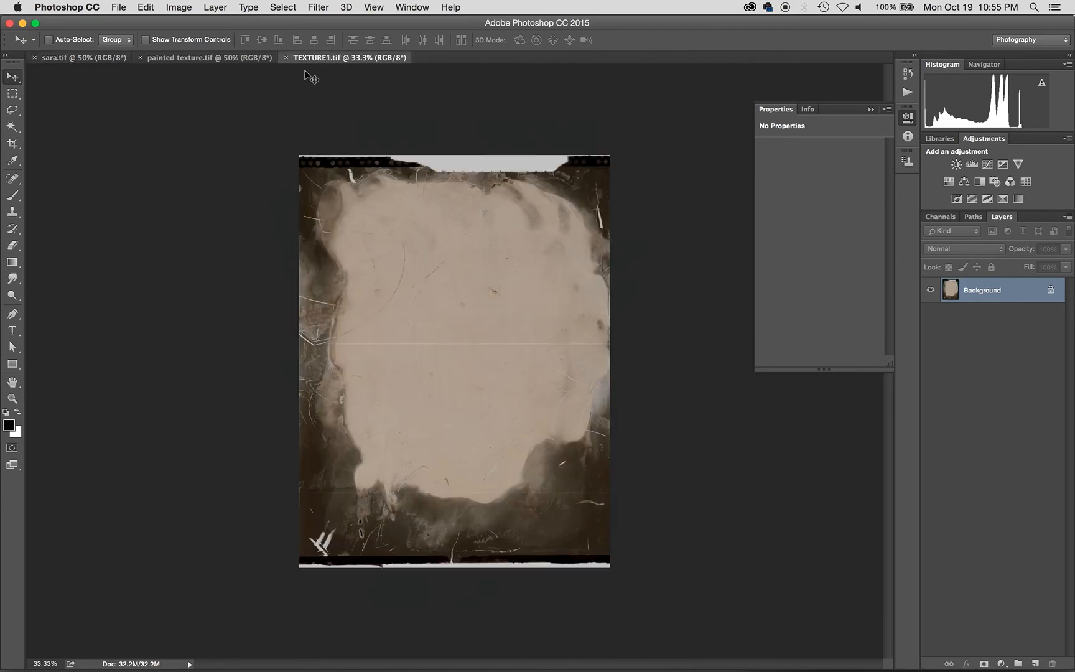
left_click(205, 58)
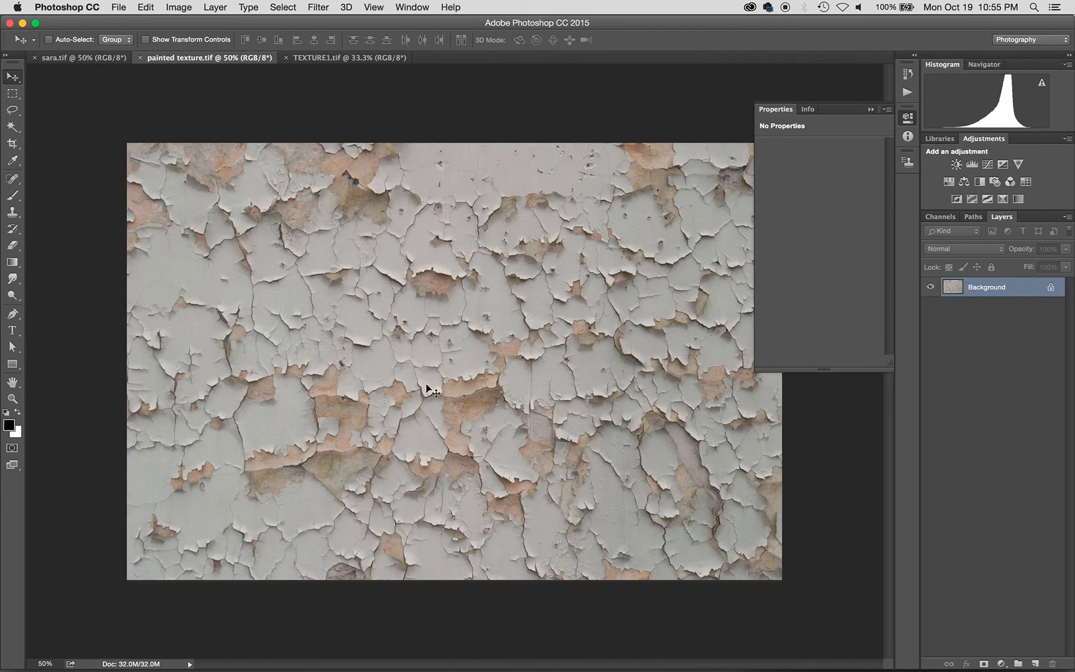
left_click(97, 58)
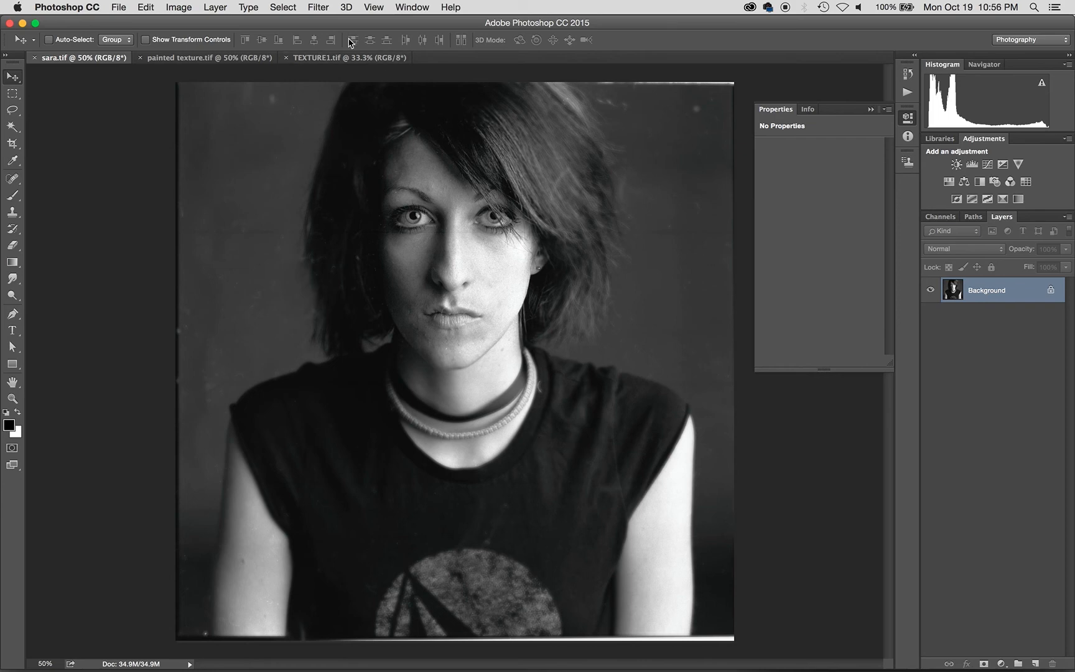
left_click(351, 57)
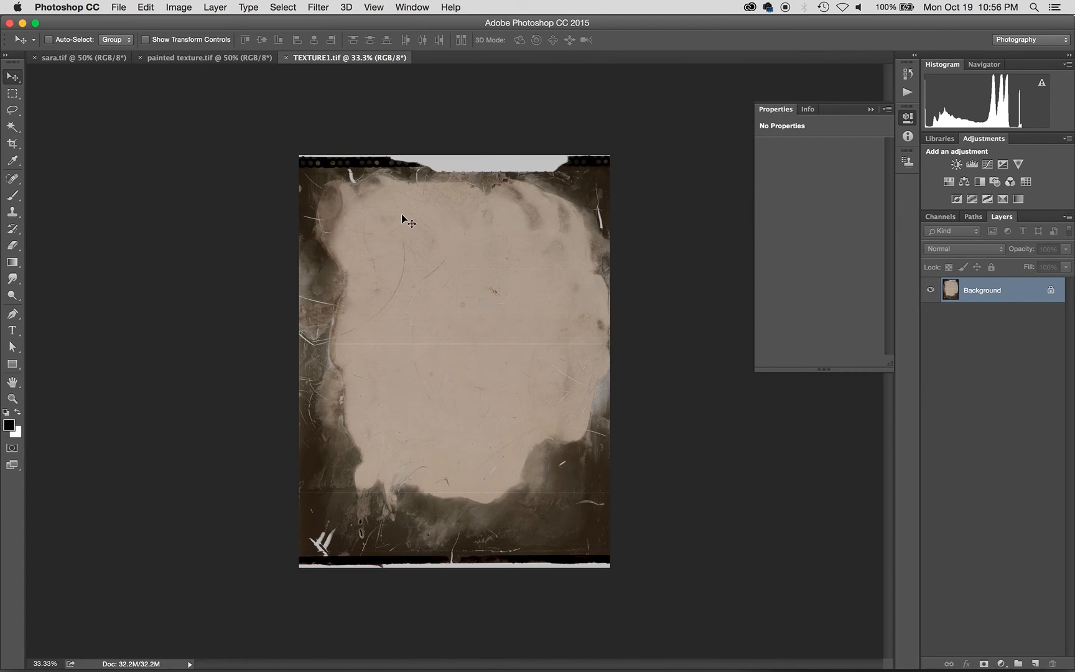
left_click(115, 62)
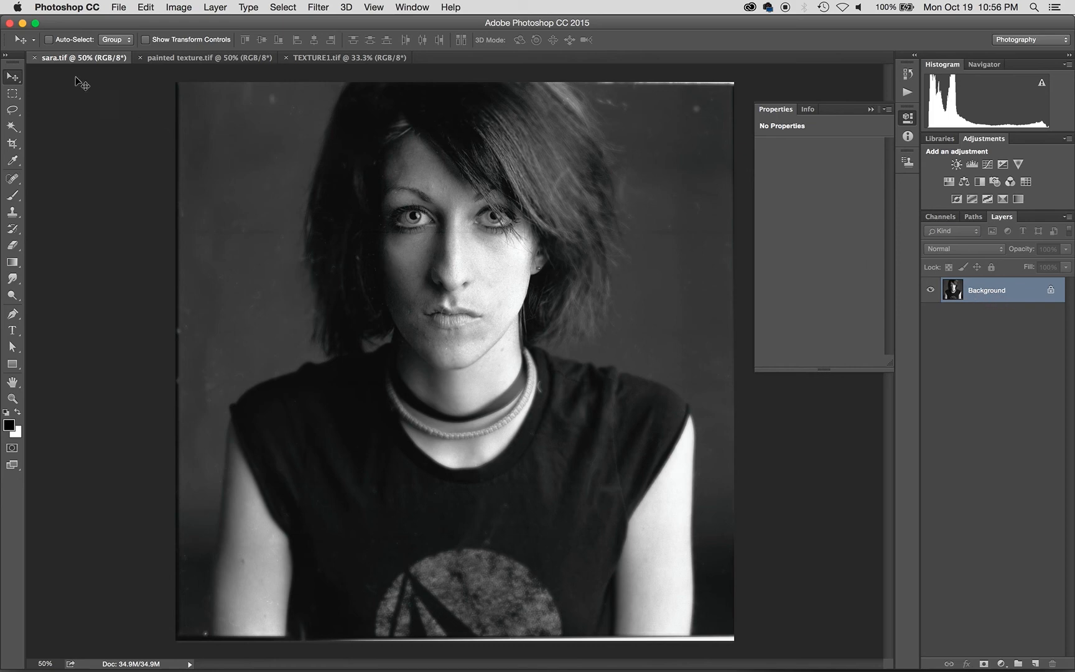
Step: Float painted texture.tif in its own window at 25% zoom and place it over the lower part of the portrait
left_click(236, 58)
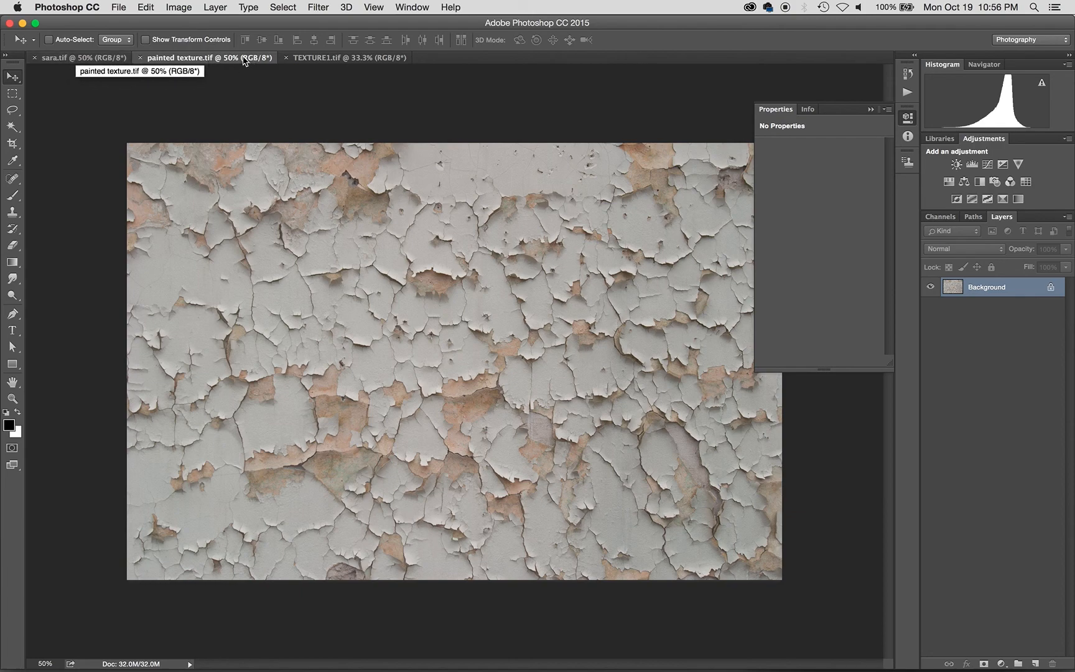
mouse_move(243, 60)
left_mouse_down()
mouse_move(333, 158)
mouse_move(359, 150)
mouse_move(423, 213)
mouse_move(392, 176)
left_mouse_up()
key("super+minus")
key("super+minus")
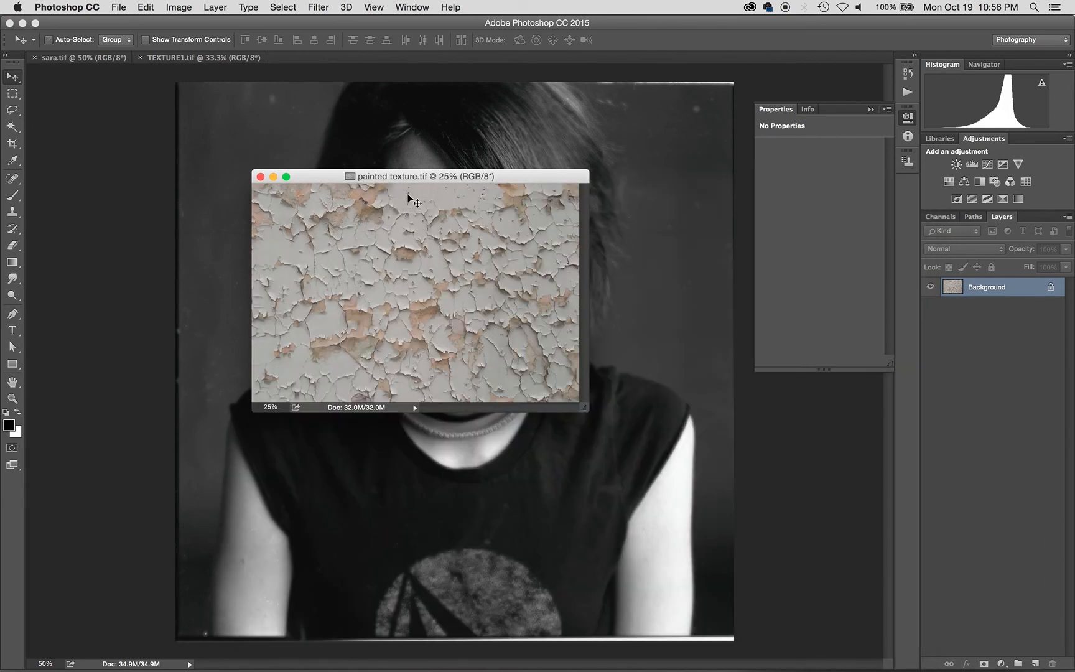
mouse_move(401, 179)
left_mouse_down()
mouse_move(516, 308)
mouse_move(698, 384)
left_mouse_up()
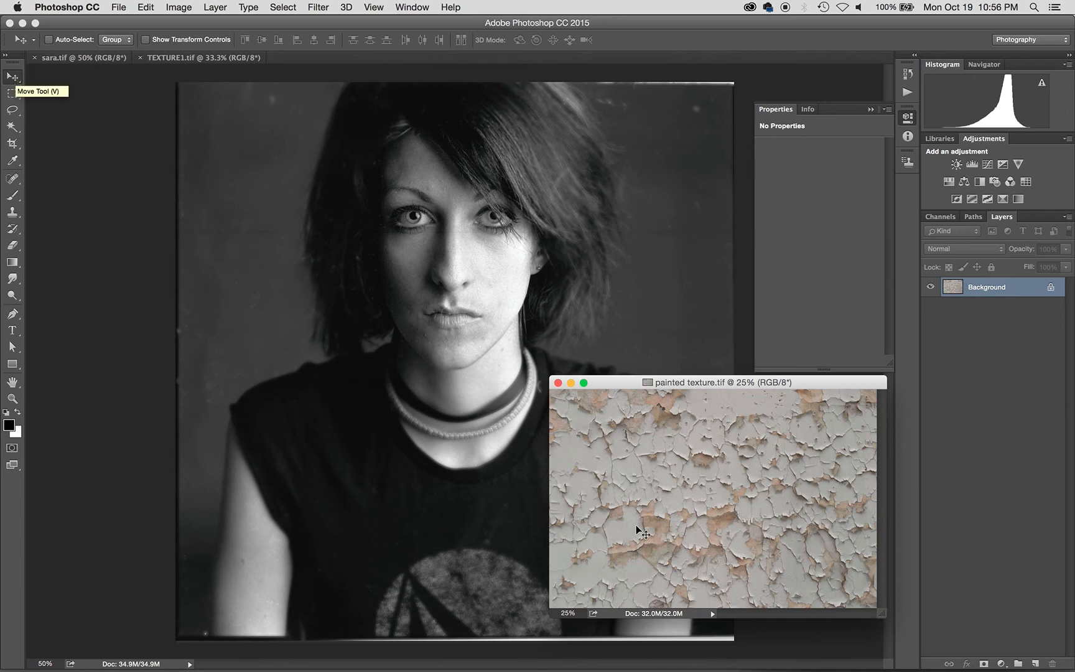
Step: Copy the painted texture image into the portrait document as a new layer with the Move tool and hide that layer
left_click_drag(722, 495, 489, 354)
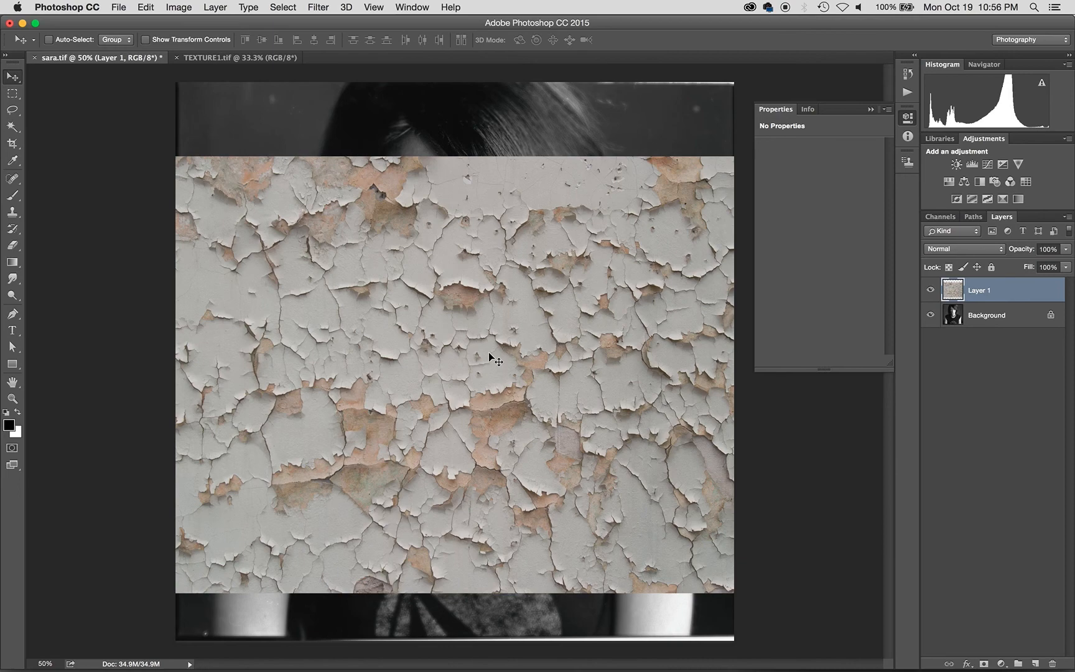
left_click(930, 290)
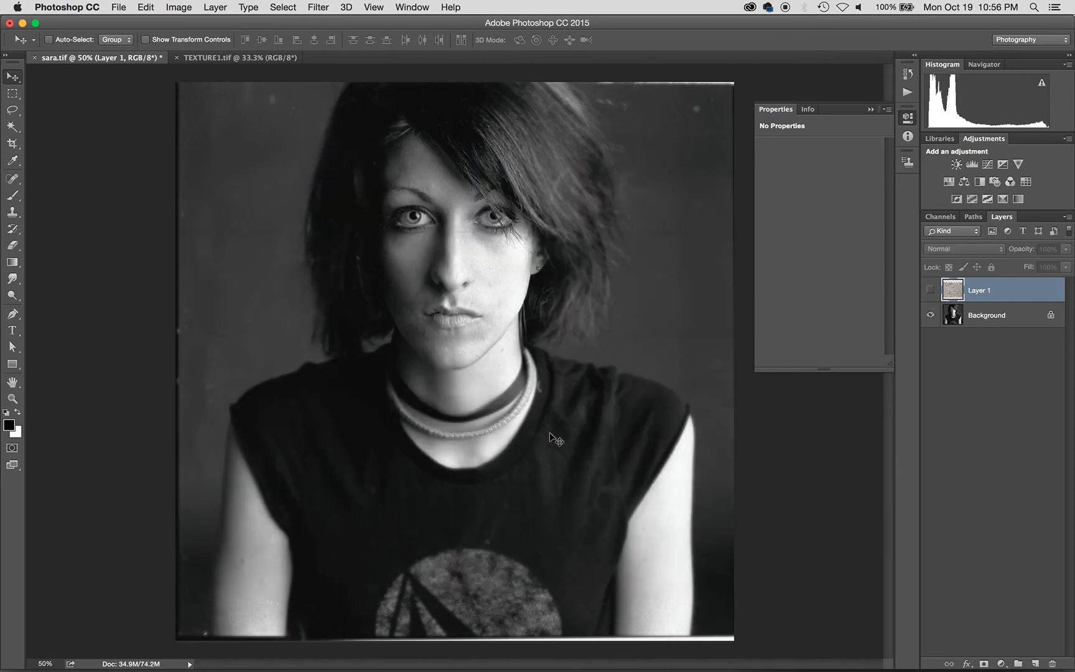
Step: Copy the Background layer of painted texture.tif into the portrait document as a second texture layer and hide it
mouse_move(1074, 1)
left_click(835, 288)
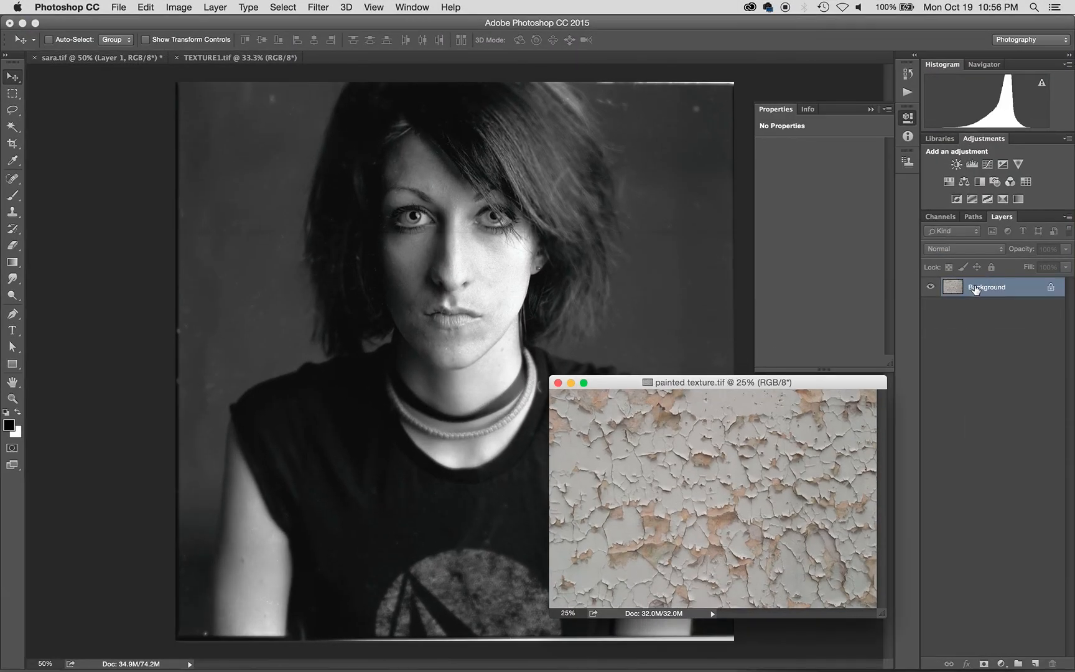
mouse_move(746, 382)
left_mouse_down()
mouse_move(717, 363)
mouse_move(687, 364)
mouse_move(675, 381)
left_mouse_up()
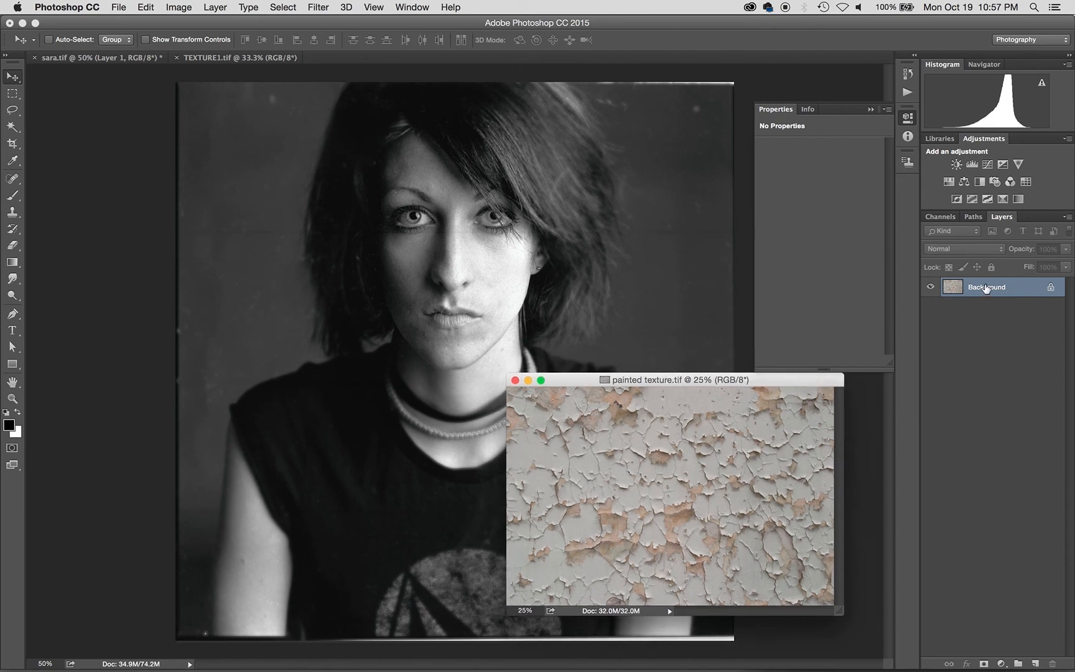
left_click_drag(986, 287, 472, 290)
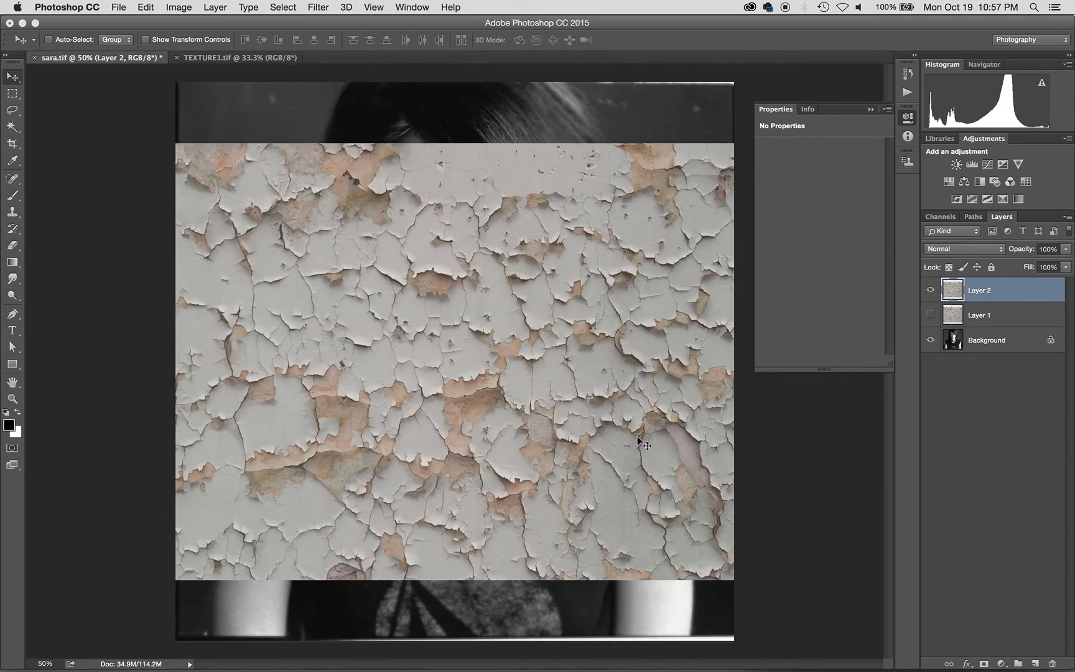
left_click(931, 291)
key("ctrl+Down")
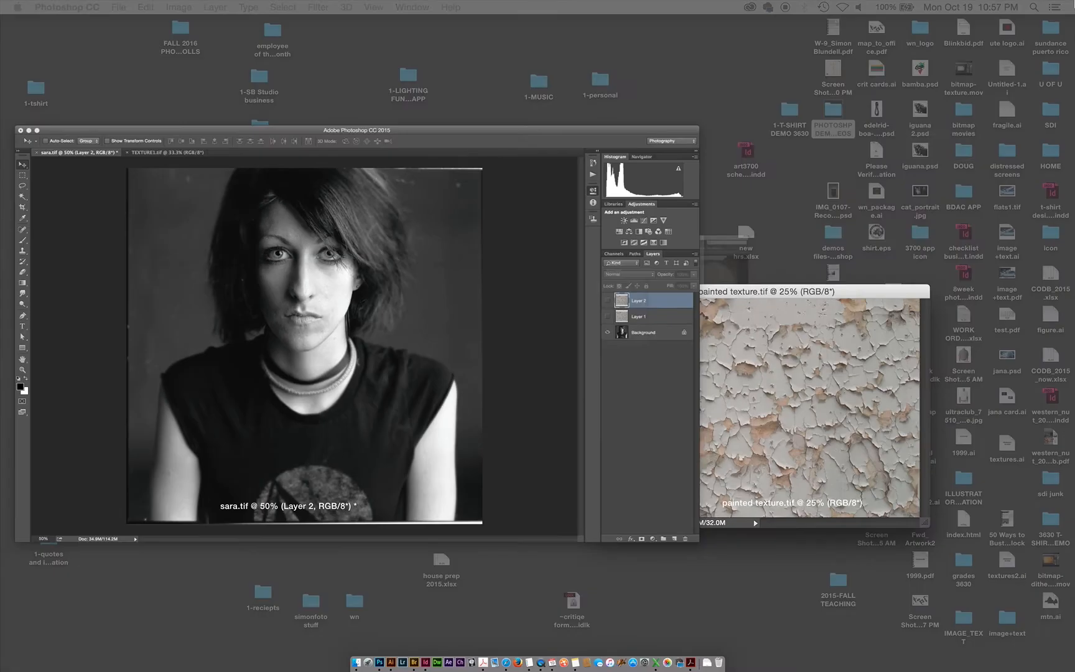
left_click(780, 319)
left_click_drag(661, 385, 586, 340)
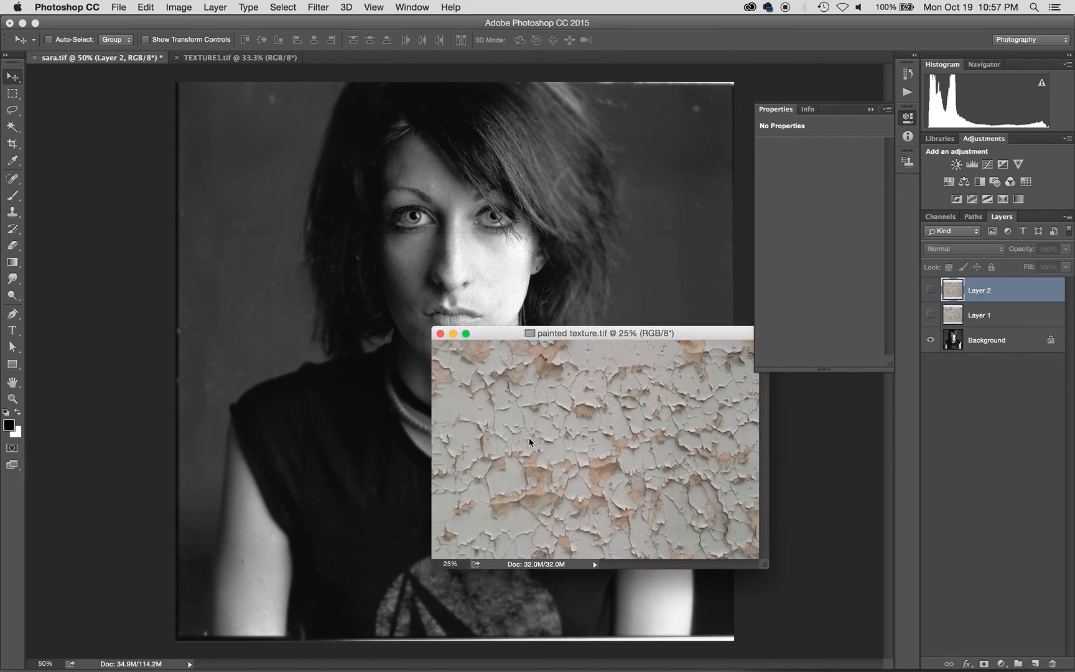
left_click(272, 6)
left_click(283, 25)
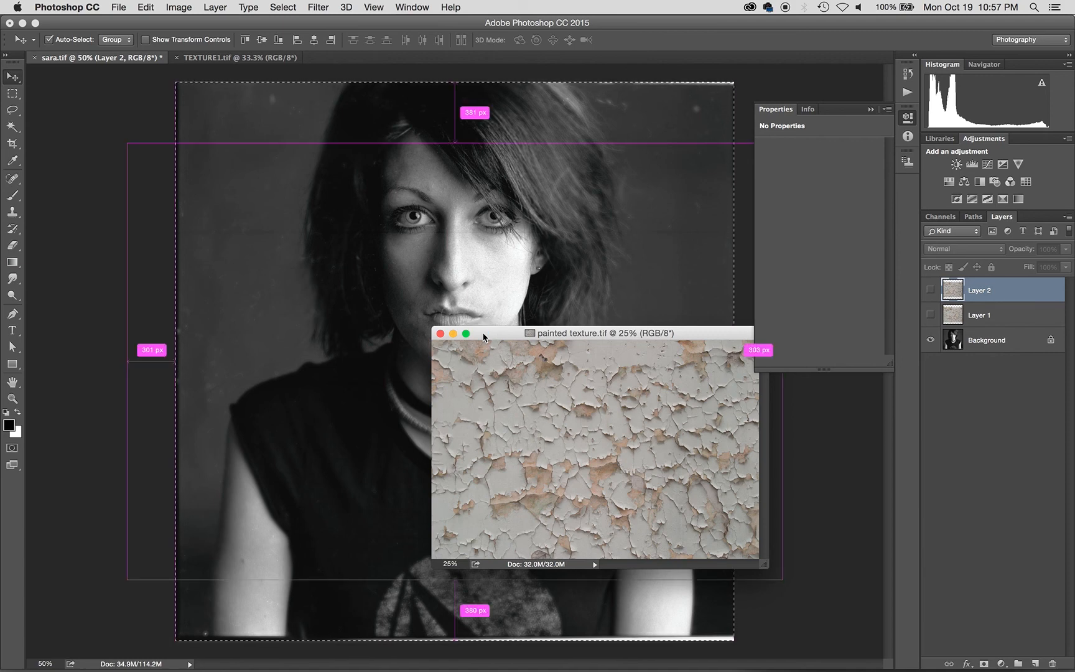
key("super+d")
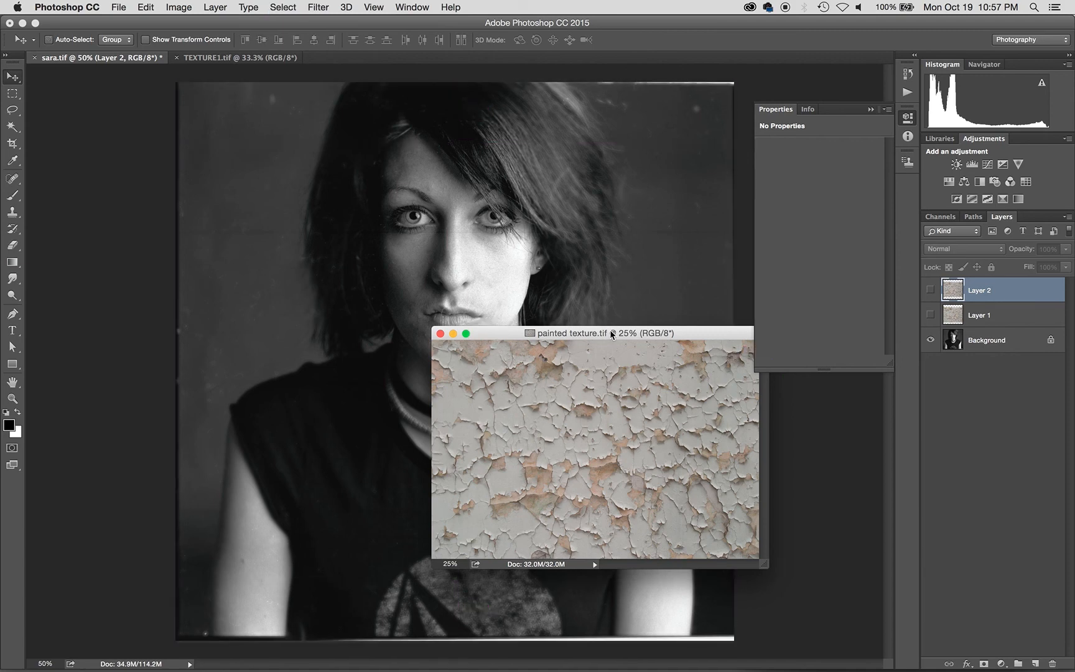
left_click_drag(677, 333, 618, 250)
left_click(724, 237)
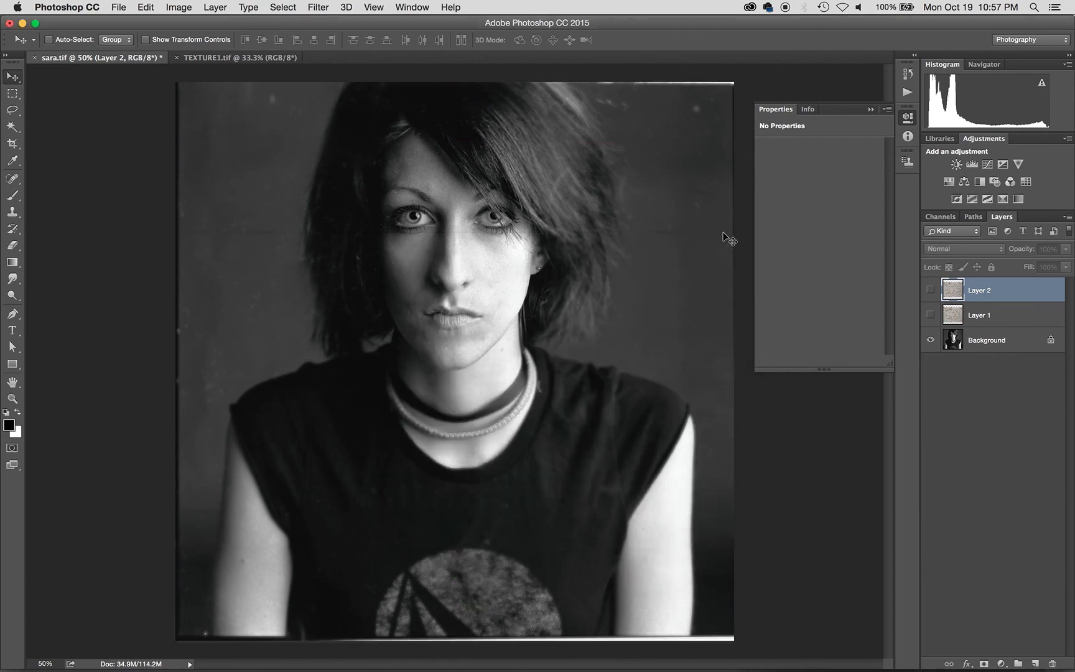
Step: Bring the painted texture.tif window forward, select its entire canvas and copy the selection
key("ctrl+Up")
left_click(741, 325)
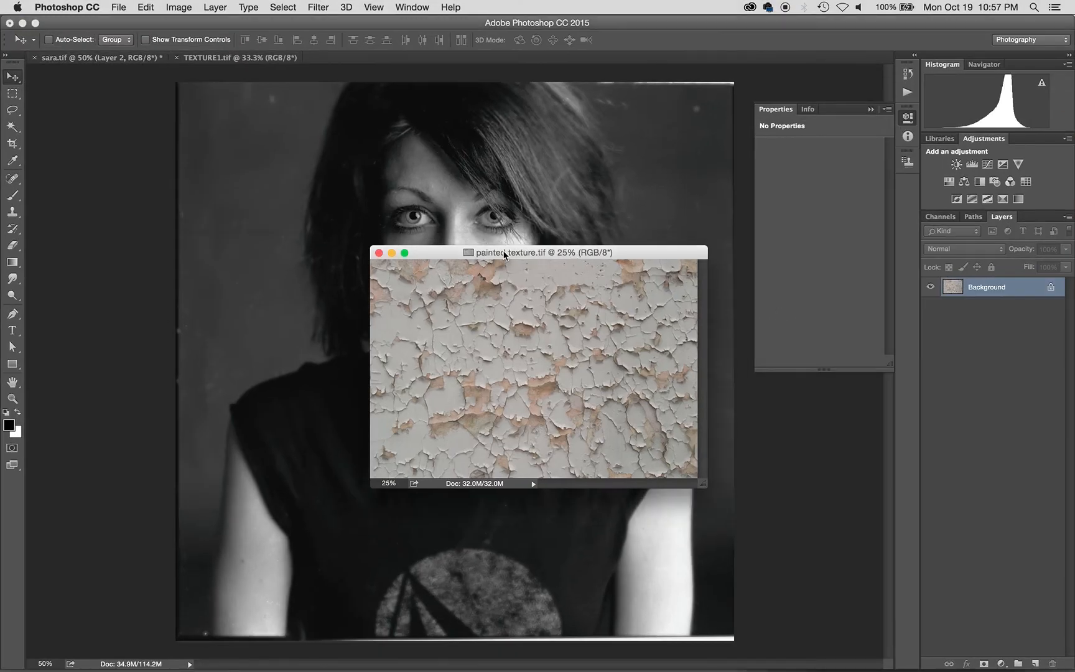
key("super+a")
left_click(254, 5)
mouse_move(280, 6)
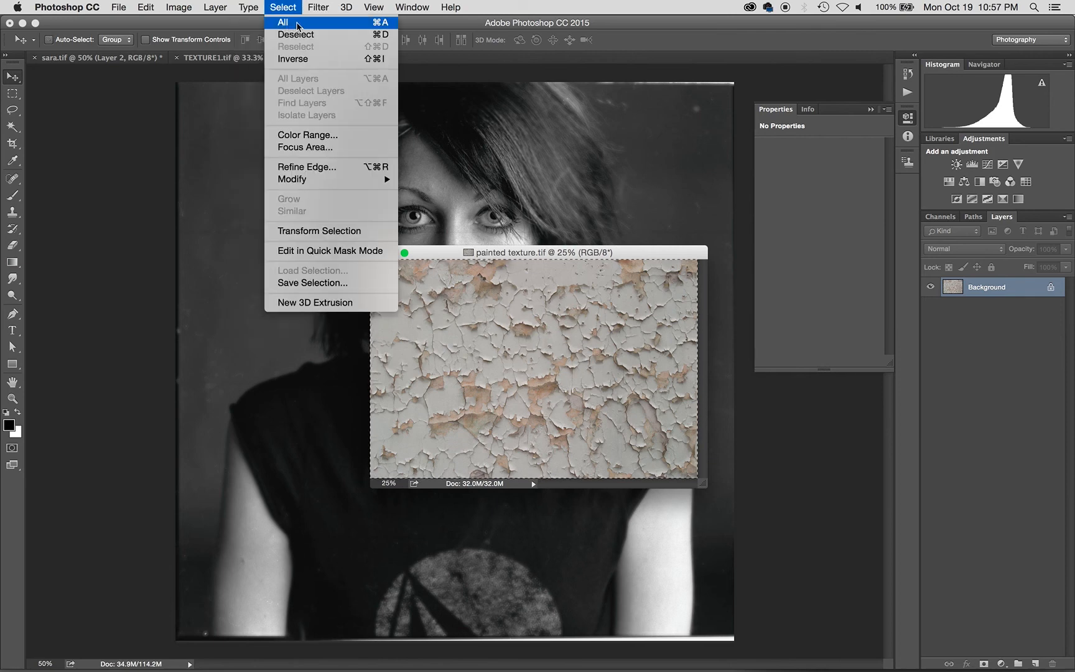
left_click(512, 250)
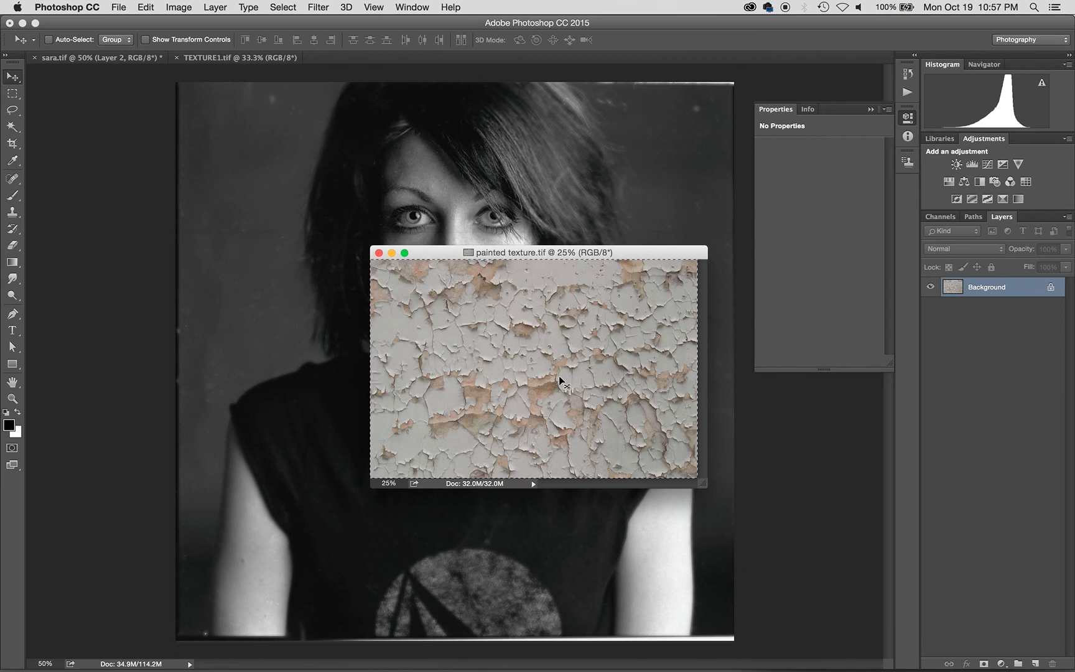
left_click(146, 7)
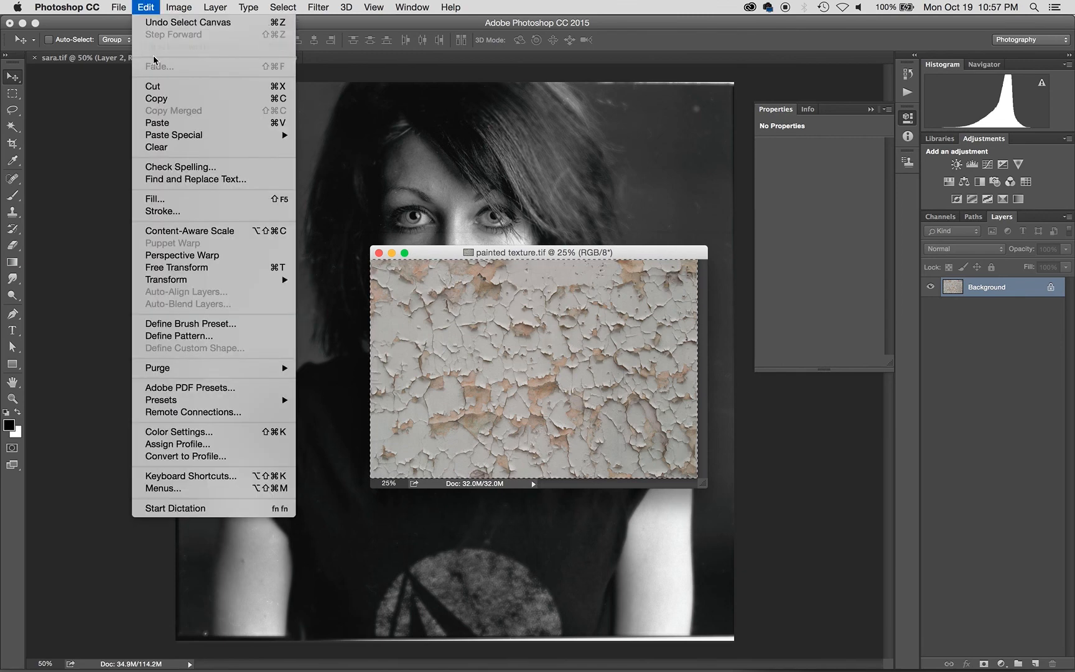
left_click(163, 99)
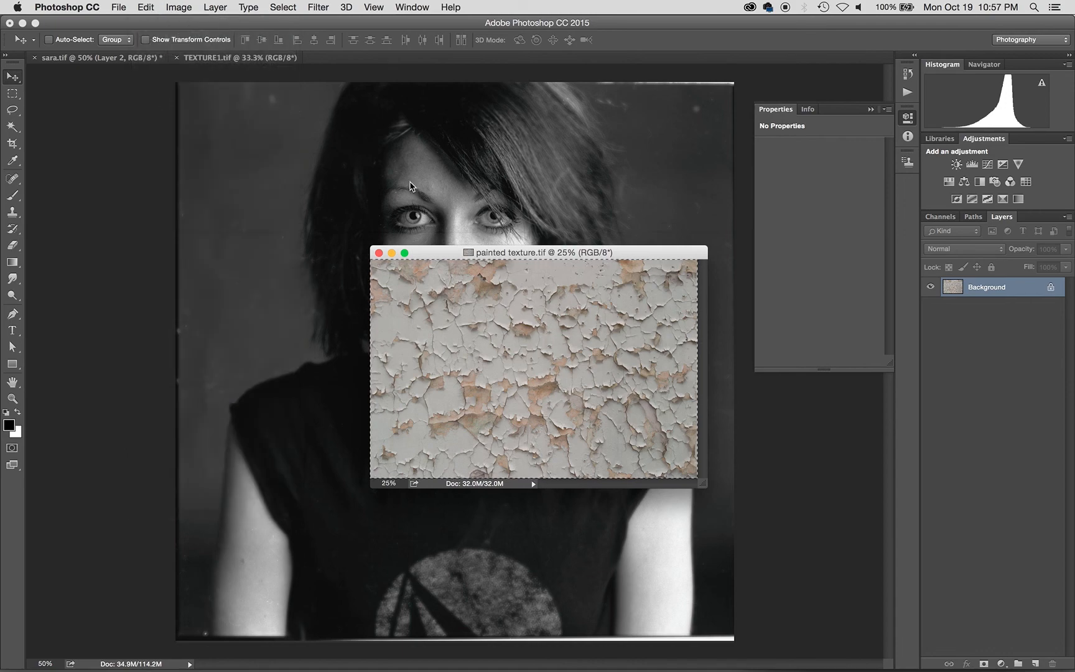
Step: Paste the copied texture into the portrait document as a third texture layer and hide it
left_click(444, 179)
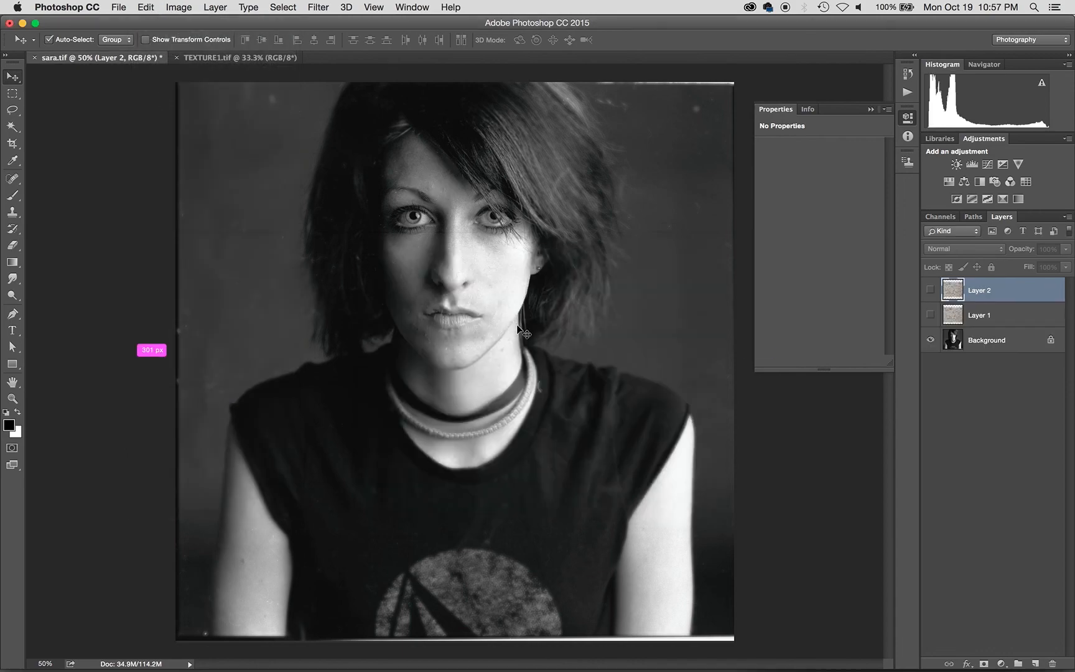
key("super+v")
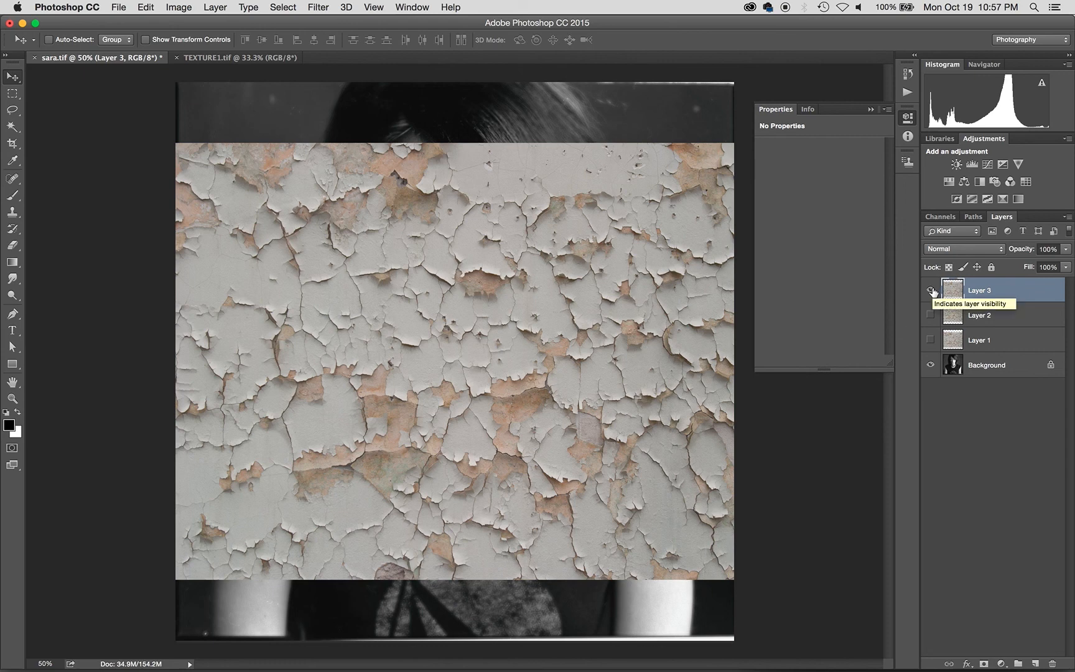
left_click(931, 290)
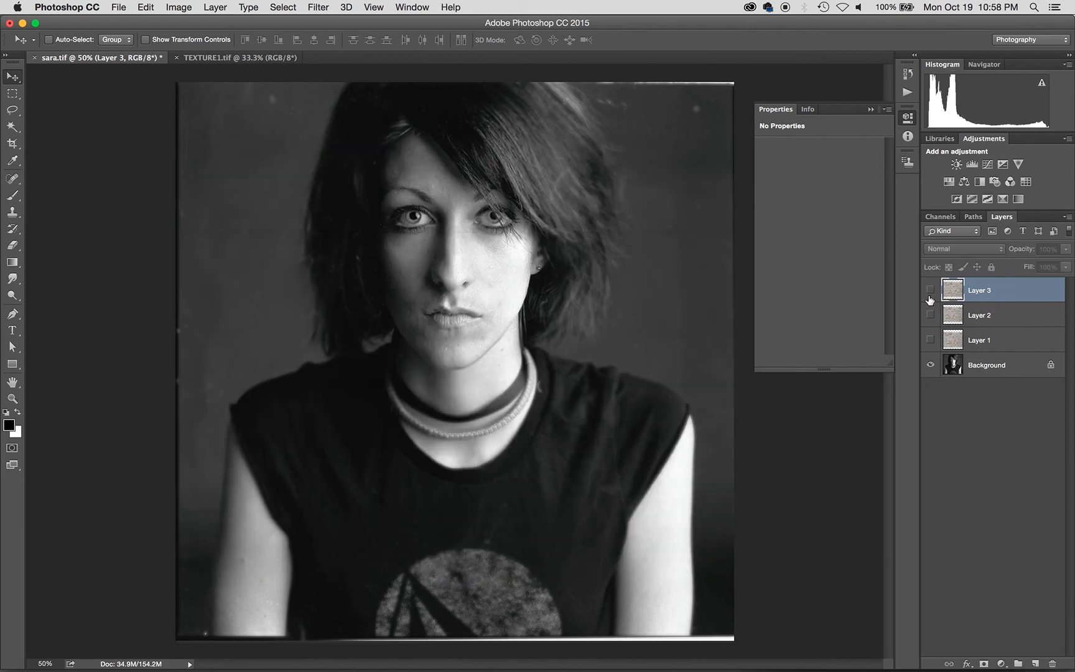
Step: Delete the duplicate texture layers Layer 2 and Layer 3 together, keeping Layer 1 above the Background
left_click(994, 316)
left_click(999, 296, "shift")
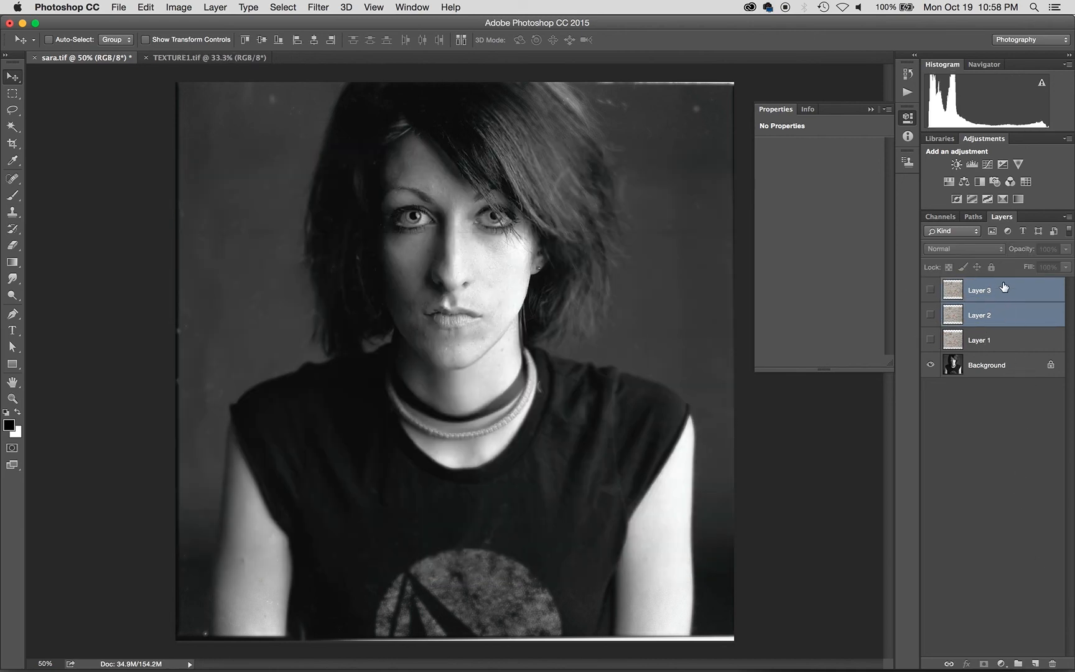
left_click(1005, 336)
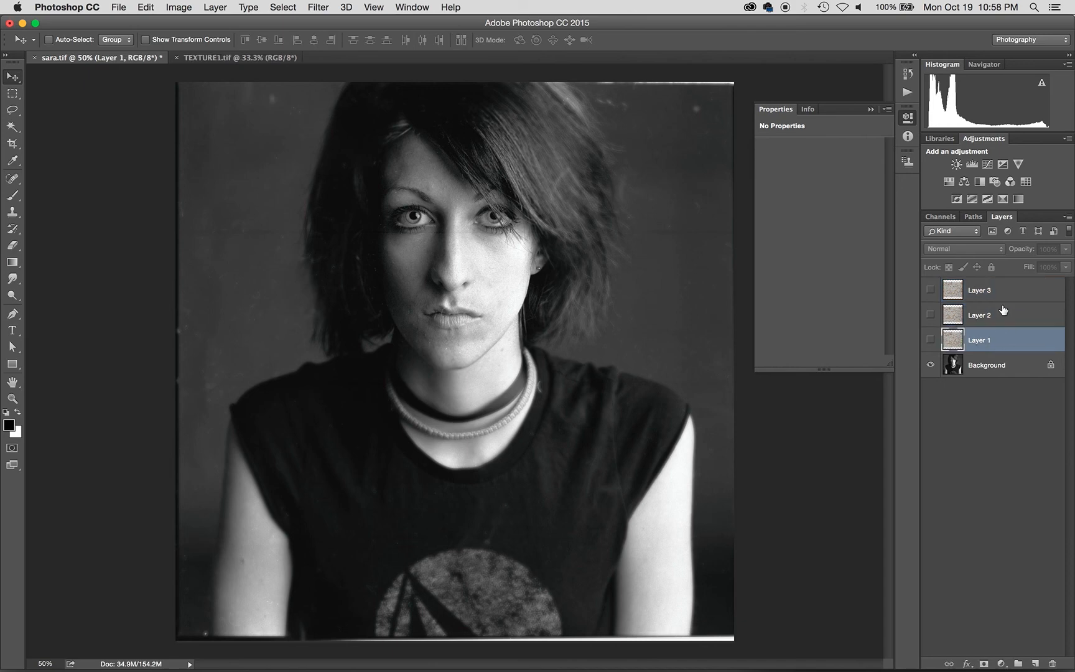
left_click(1002, 312)
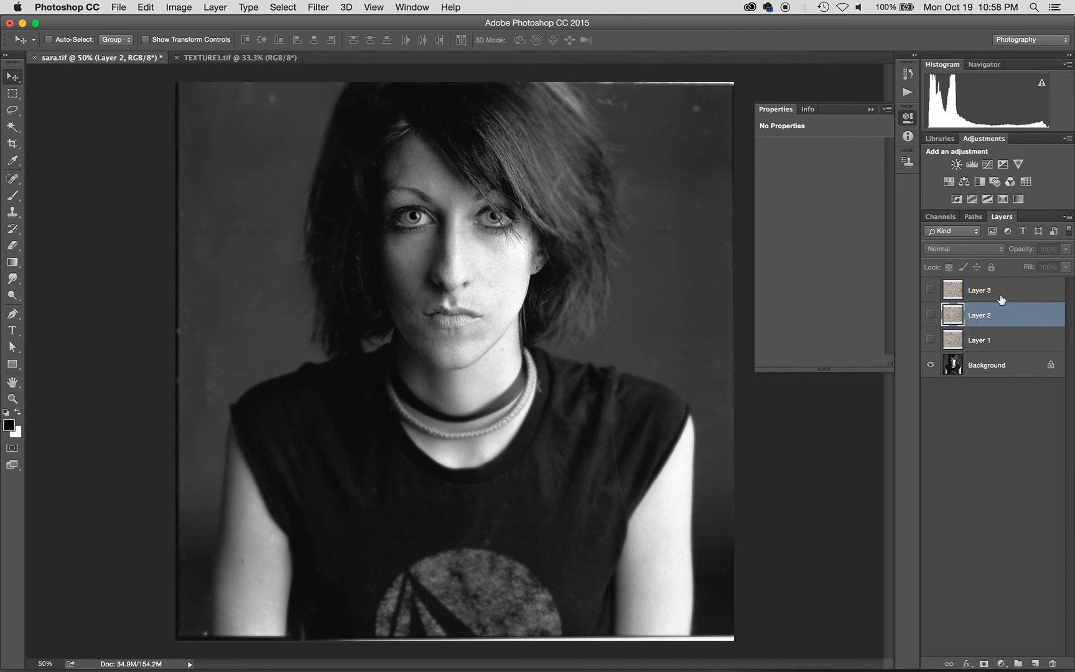
left_click(1001, 299, "shift")
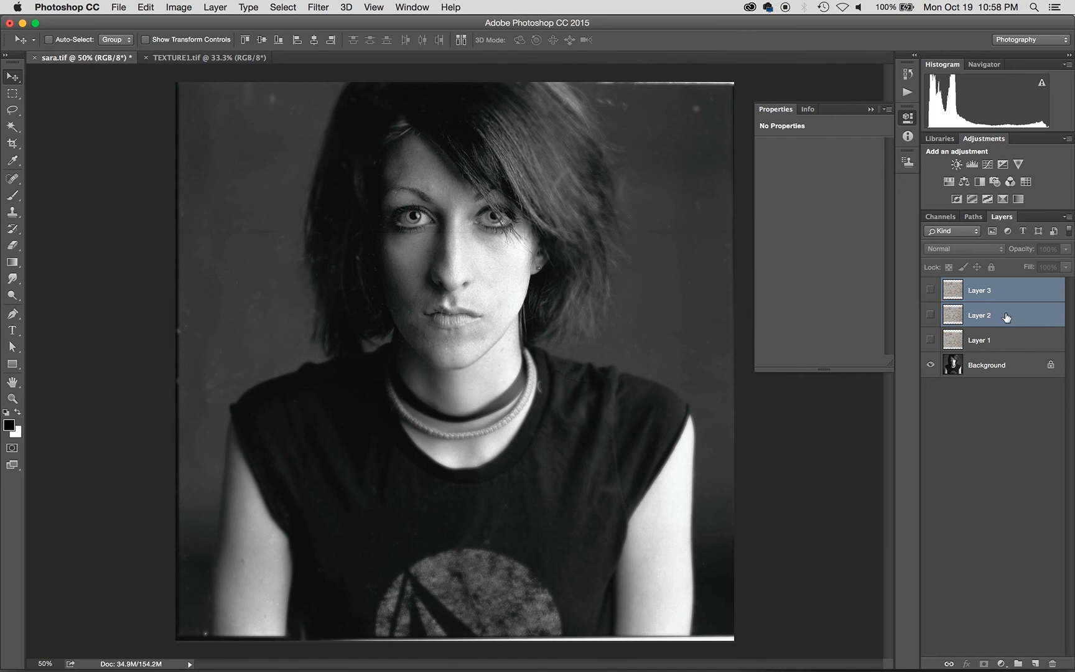
left_click_drag(1007, 318, 1054, 664)
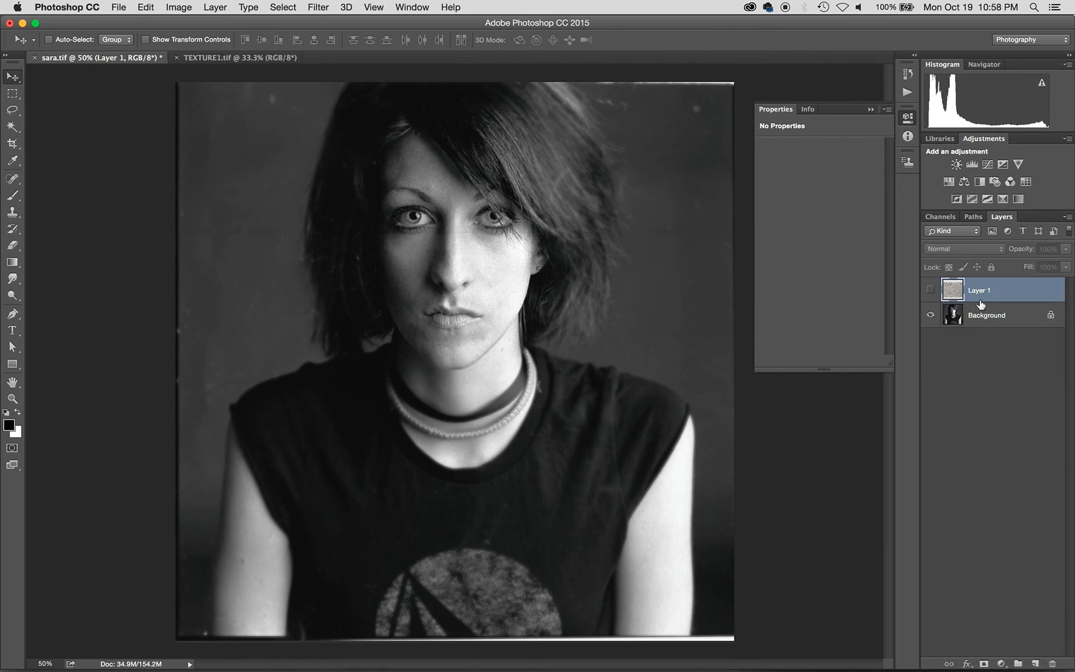
Step: Show Layer 1 and lower its opacity to 52%
left_click(930, 290)
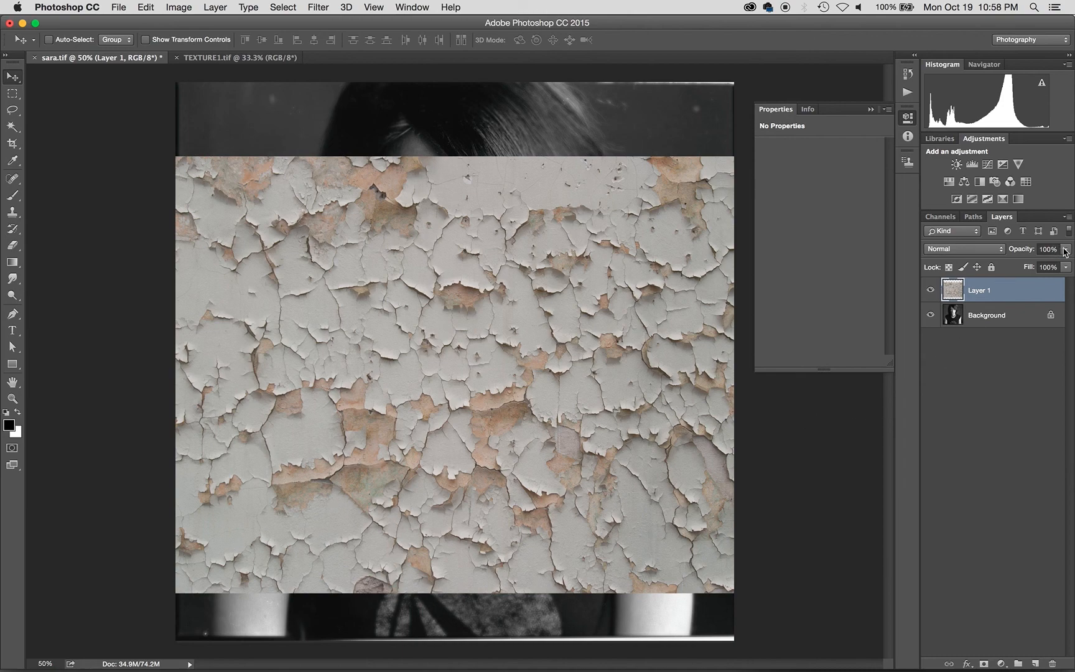
left_click_drag(1068, 251, 1037, 263)
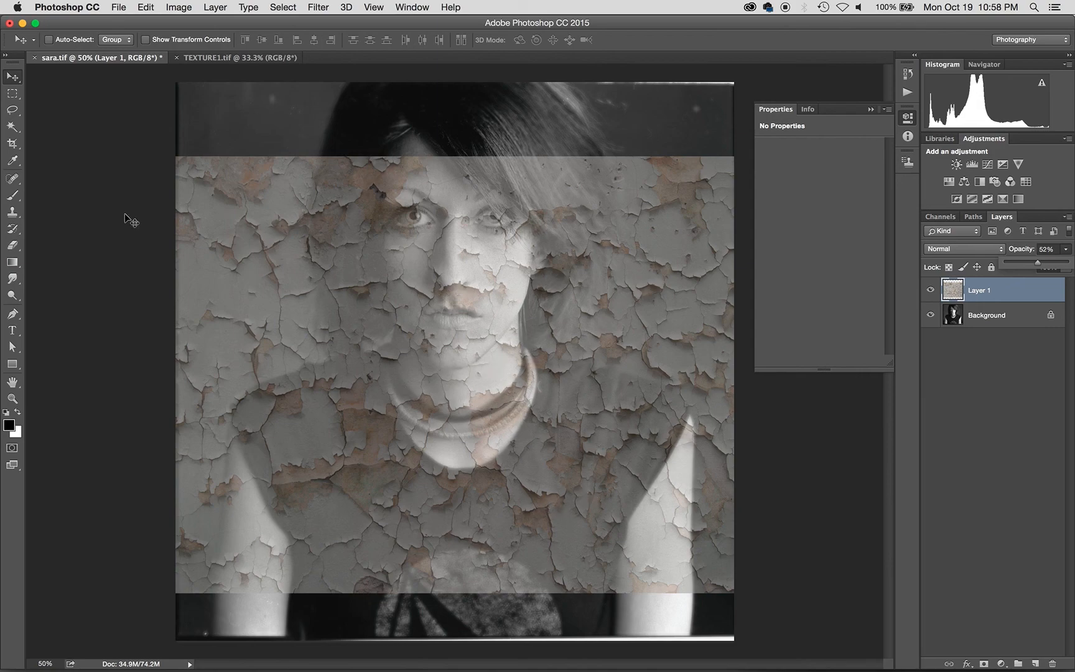
Step: Move the texture layer up and left over the upper-left part of the portrait and set its opacity to 100%
left_click_drag(648, 413, 491, 355)
left_click_drag(582, 339, 488, 301)
left_click_drag(471, 258, 434, 260)
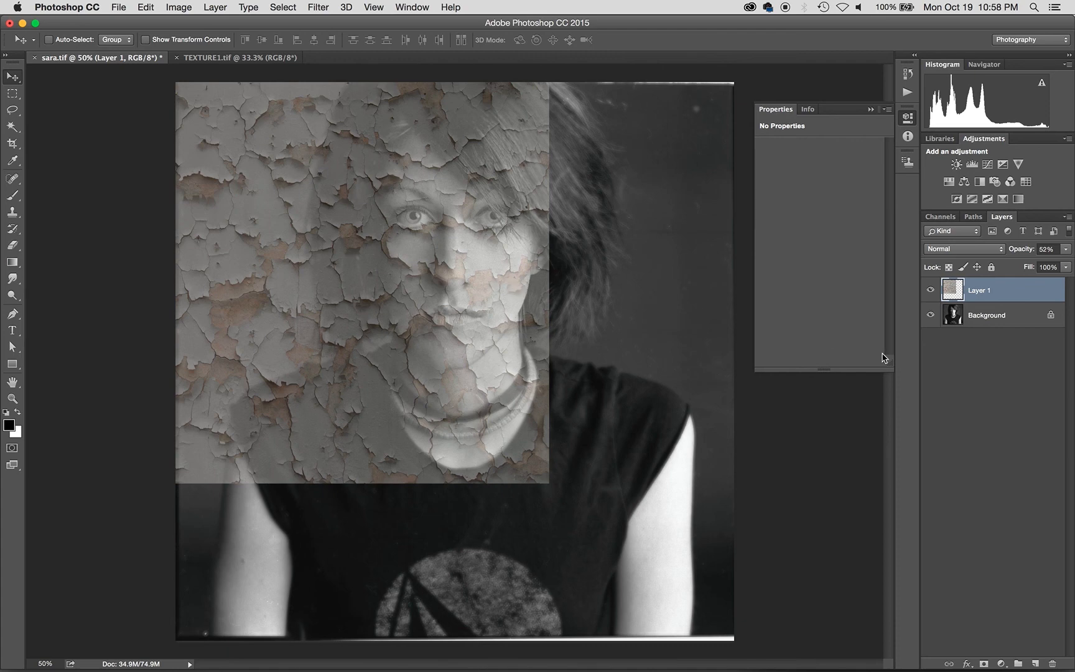
left_click(1066, 250)
left_click_drag(1037, 262, 1070, 266)
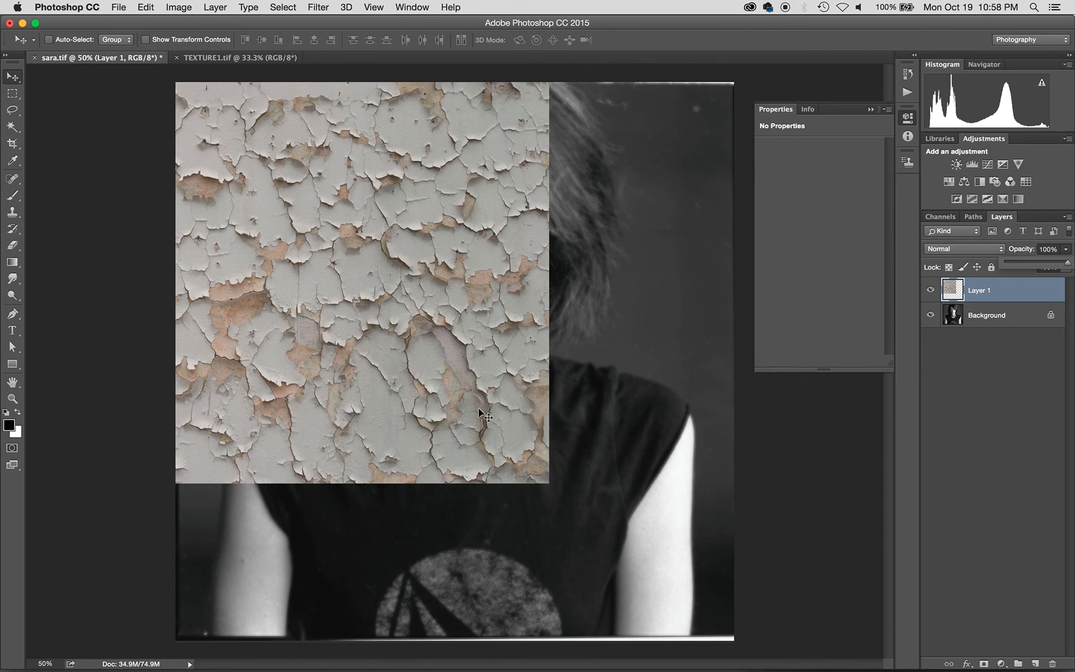
Step: Try the Darken and Multiply blend modes on the texture layer and return it to Darken
left_click(974, 250)
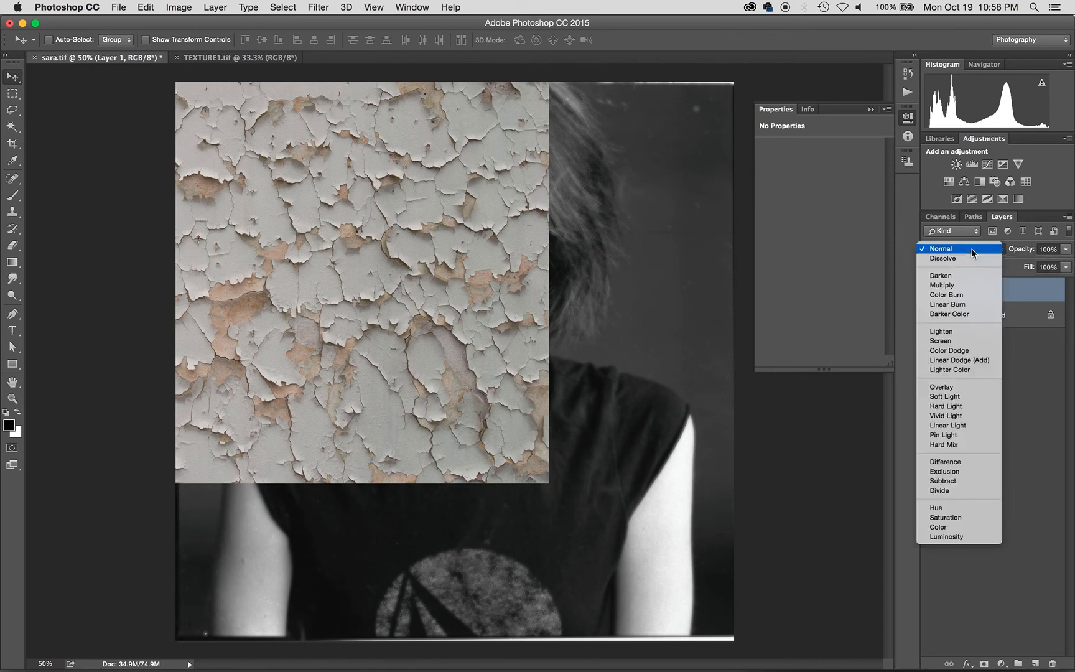
left_click(960, 280)
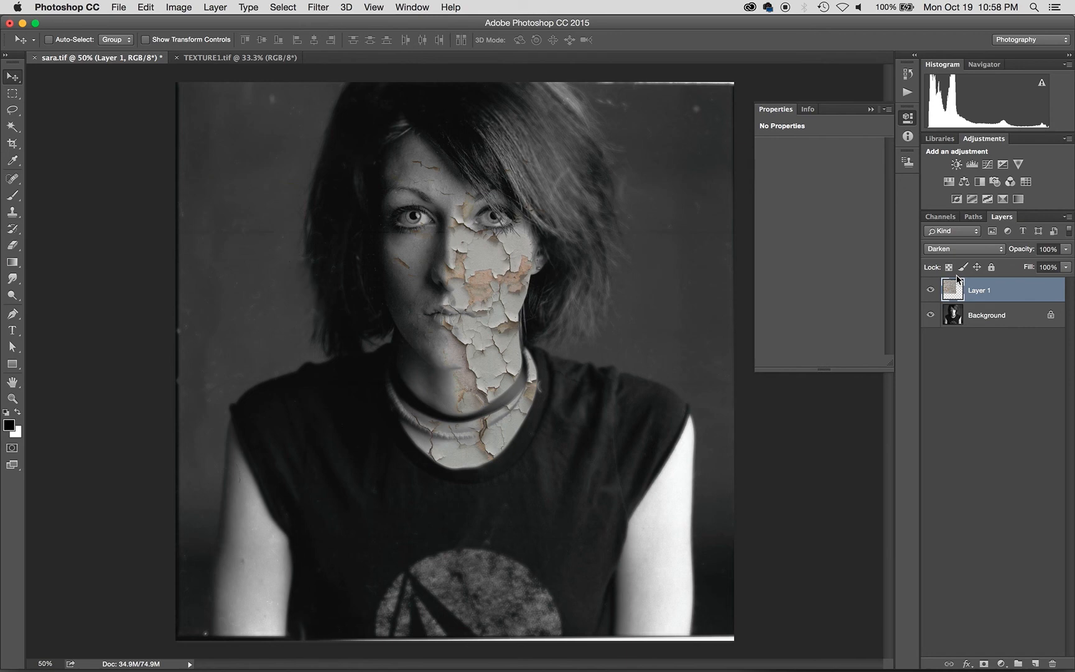
left_click(967, 250)
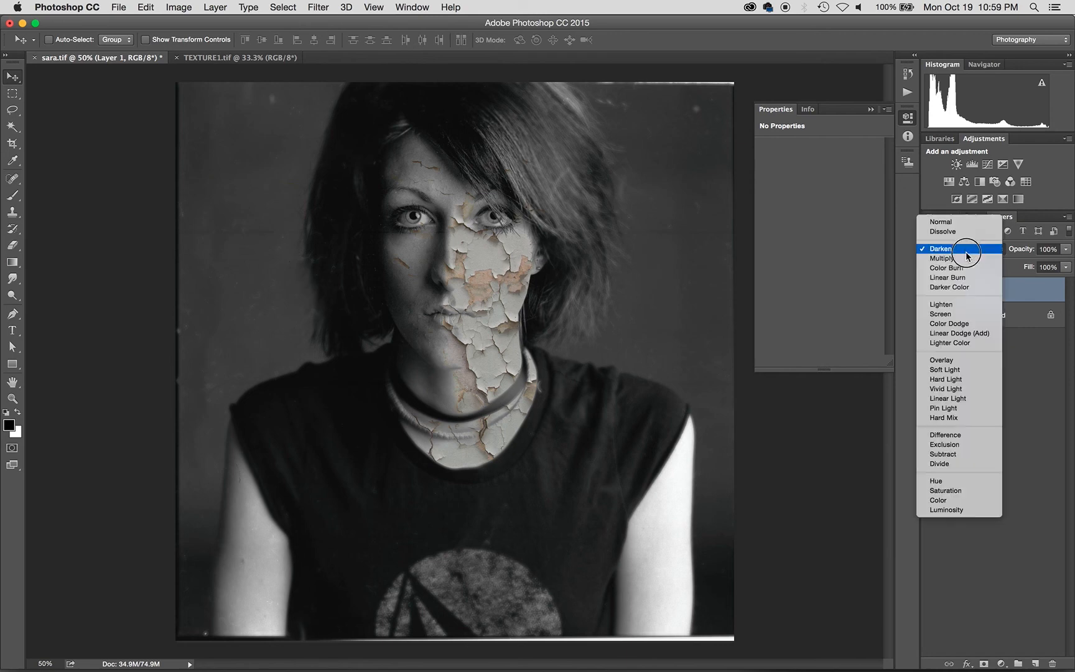
left_click(966, 261)
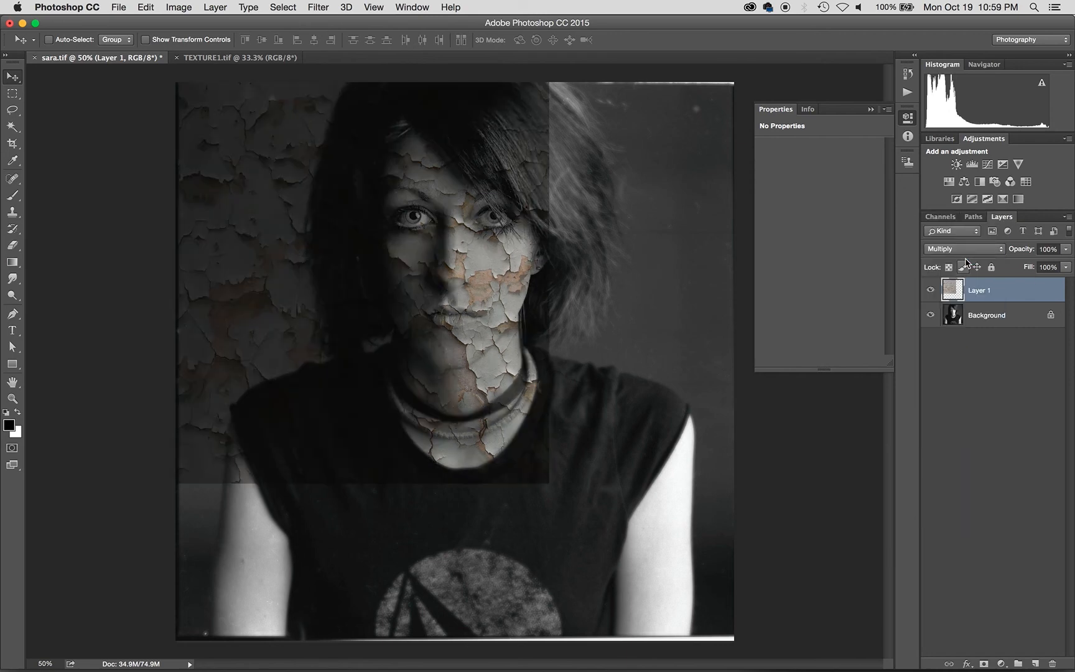
left_click(958, 249)
left_click(958, 239)
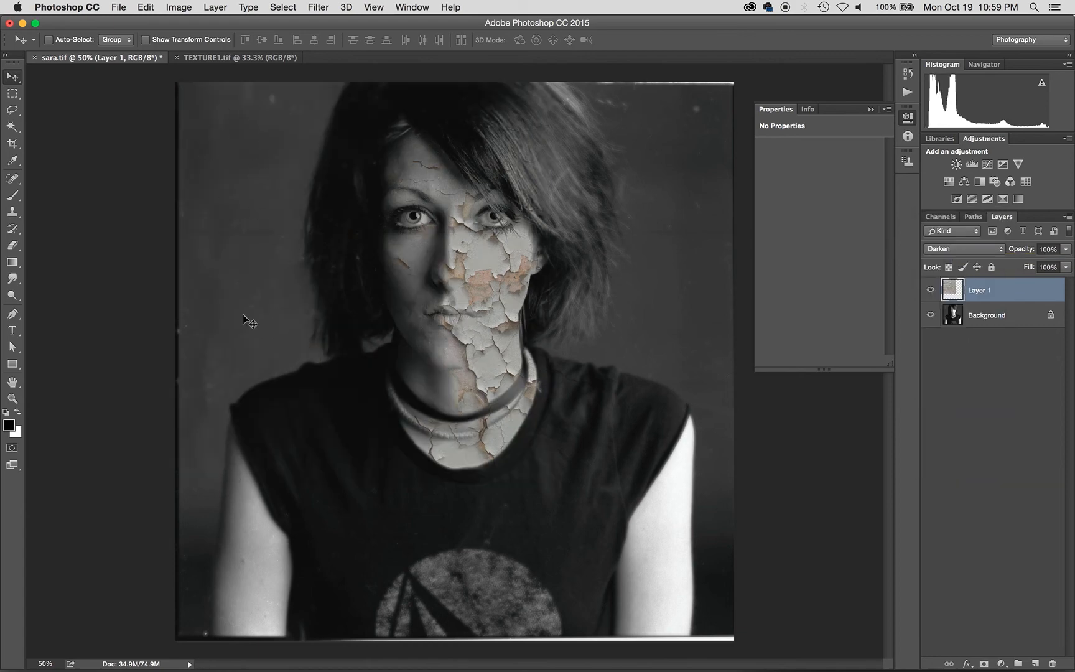
Step: Try the Multiply and Screen blend modes on the texture layer
left_click(991, 250)
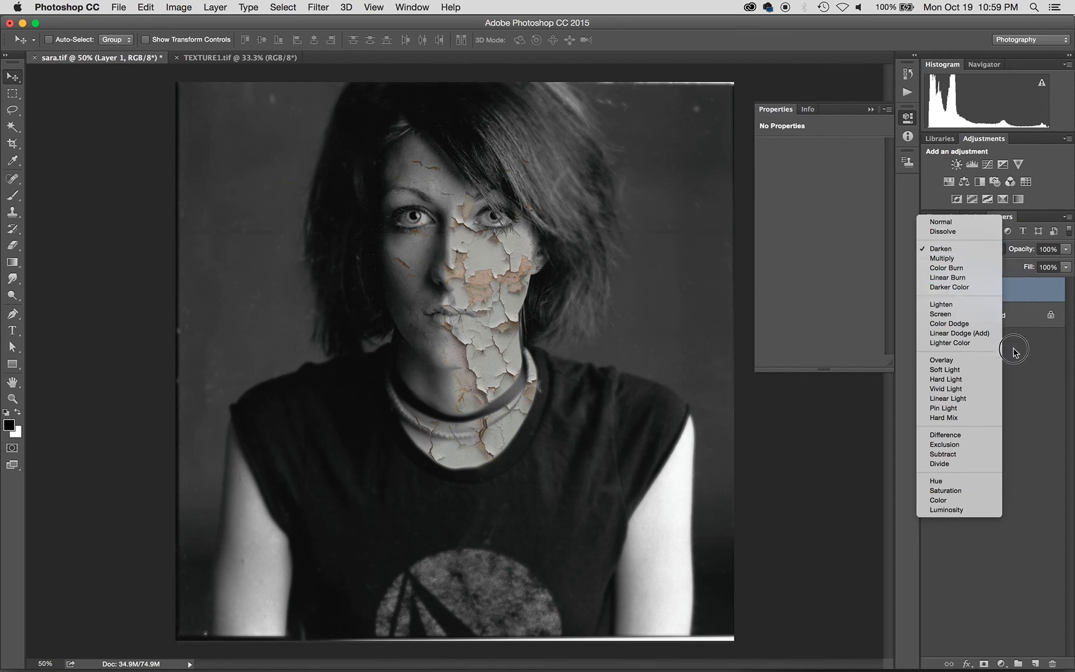
left_click(1019, 368)
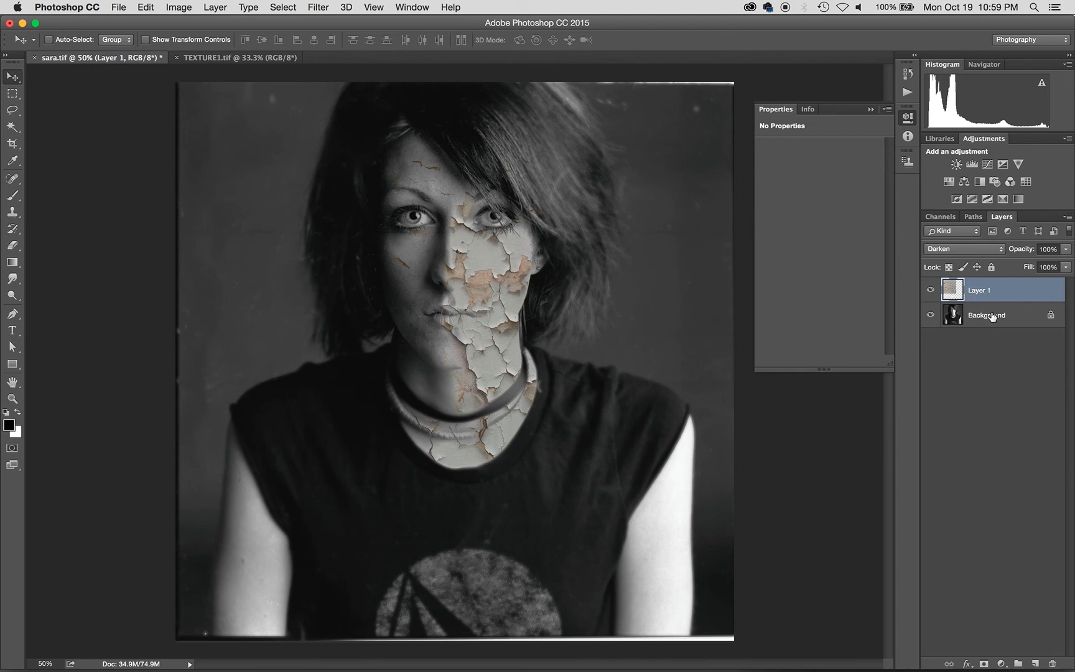
left_click(983, 254)
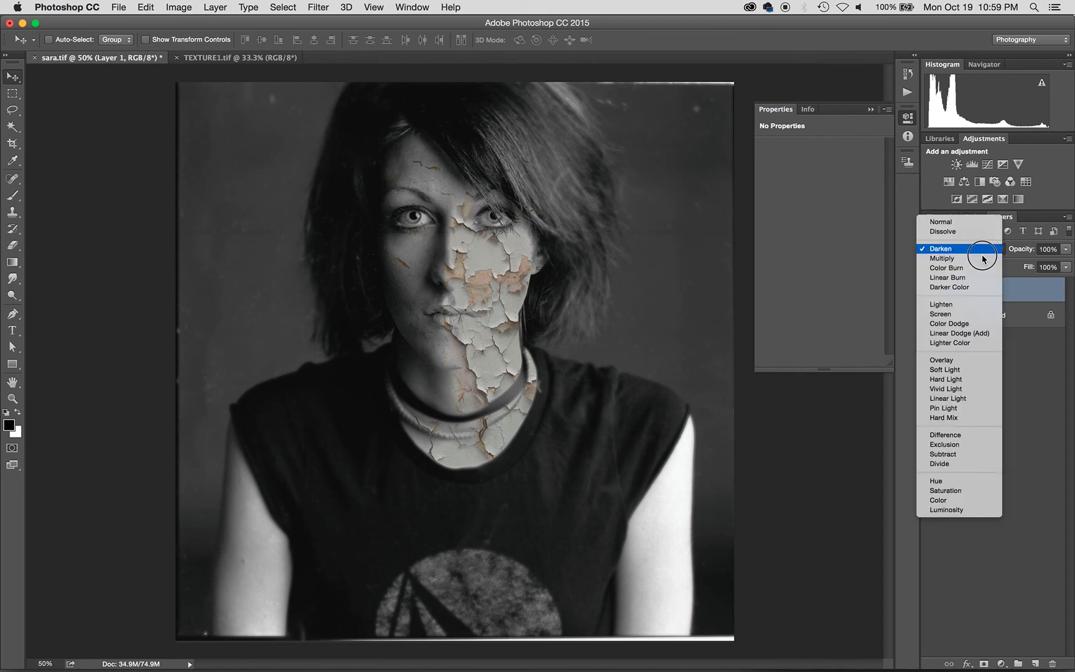
left_click(980, 259)
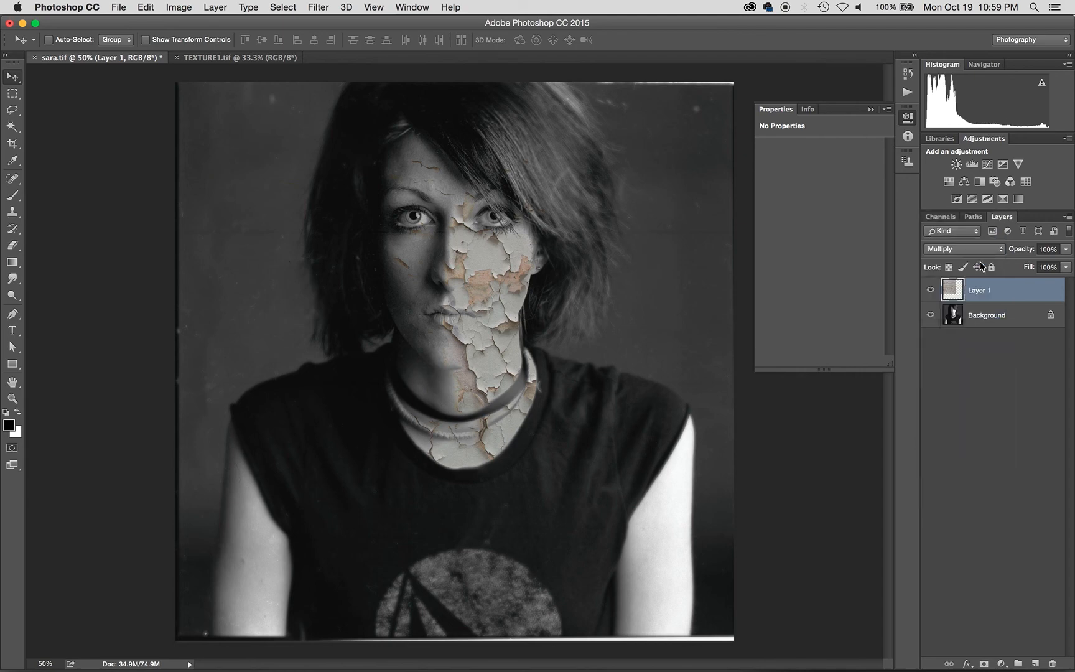
left_click(978, 252)
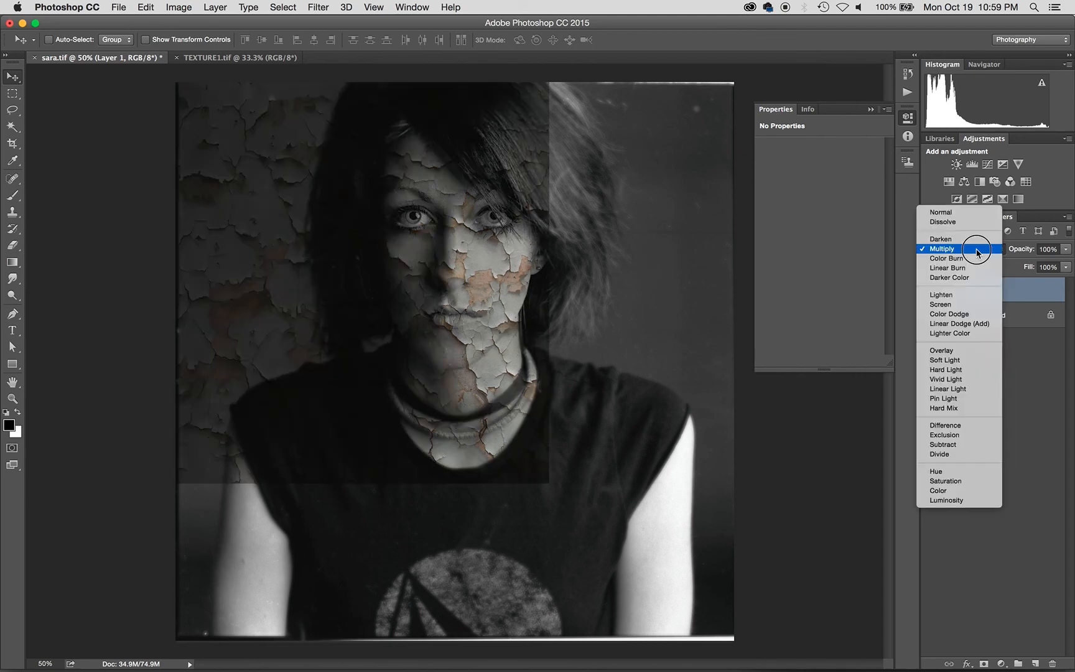
left_click(964, 304)
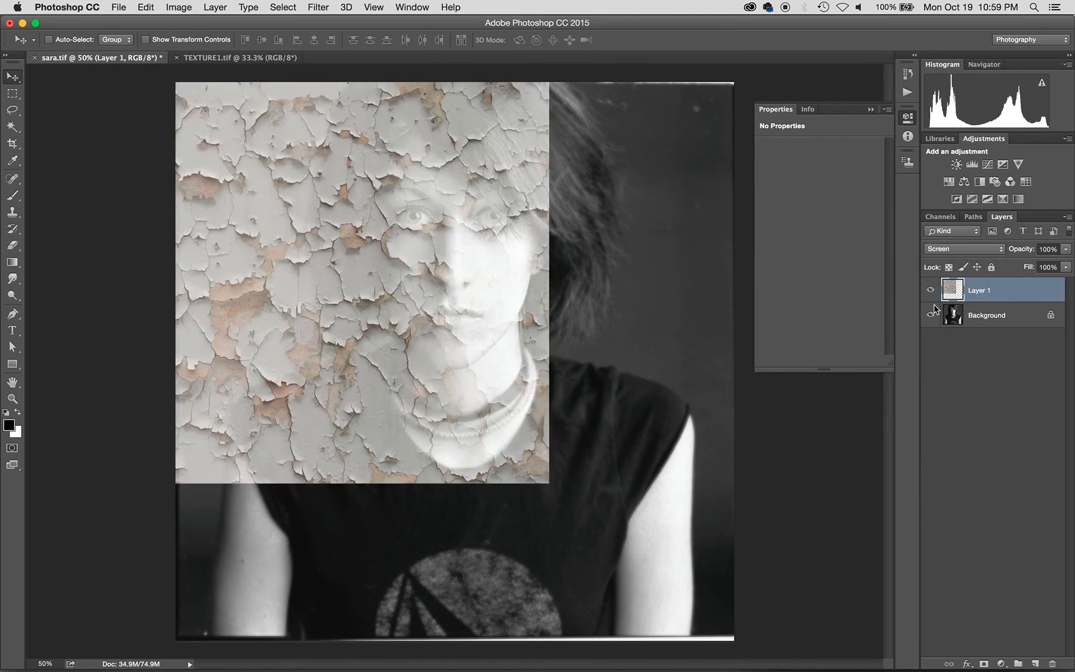
Step: Compare the Difference, Overlay, Soft Light and Hard Light blend modes on the texture layer
left_click(978, 249)
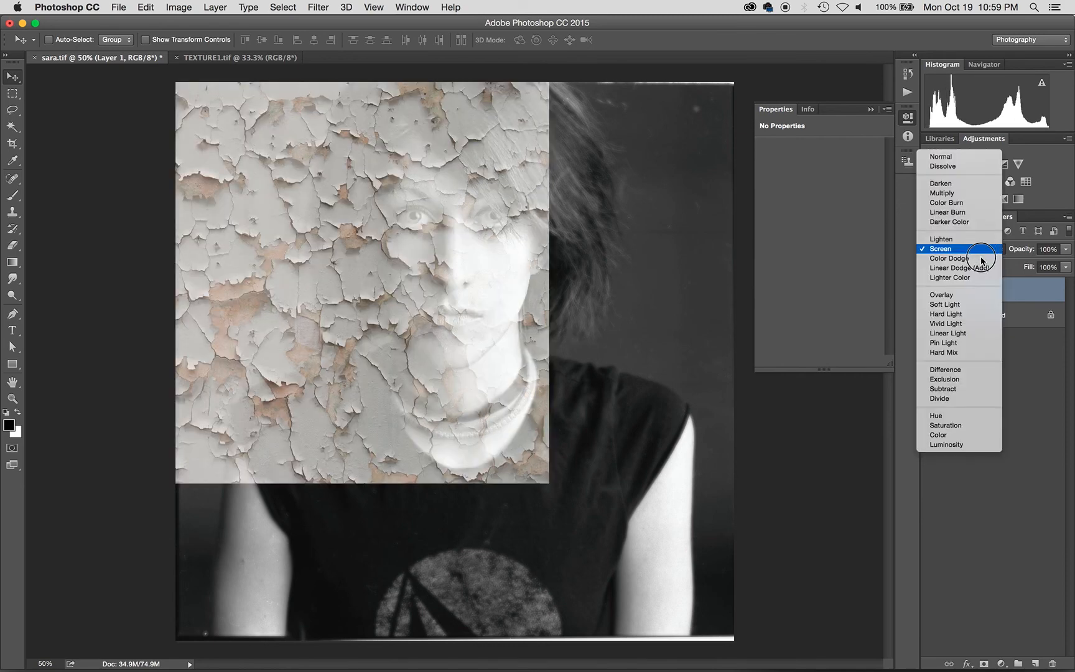
left_click(968, 371)
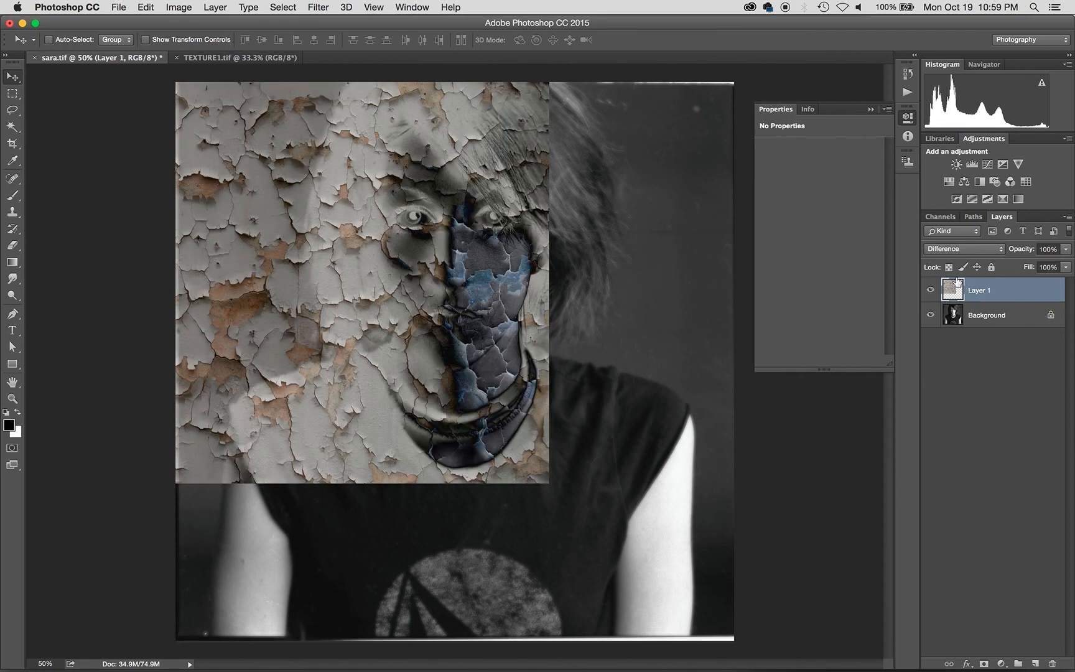
left_click(977, 249)
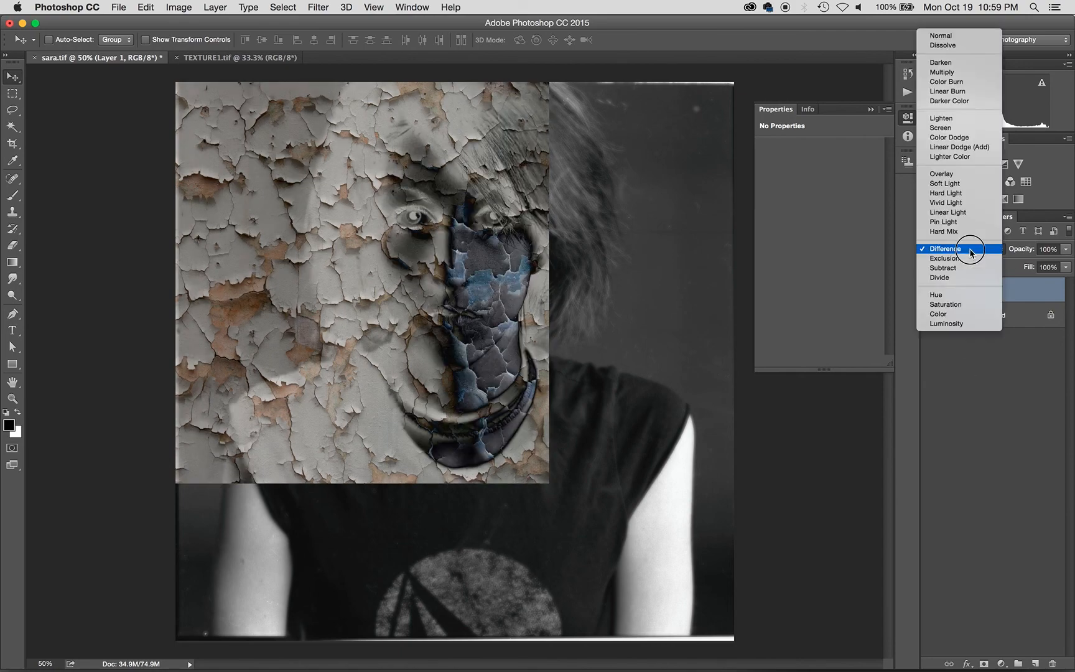
left_click(975, 175)
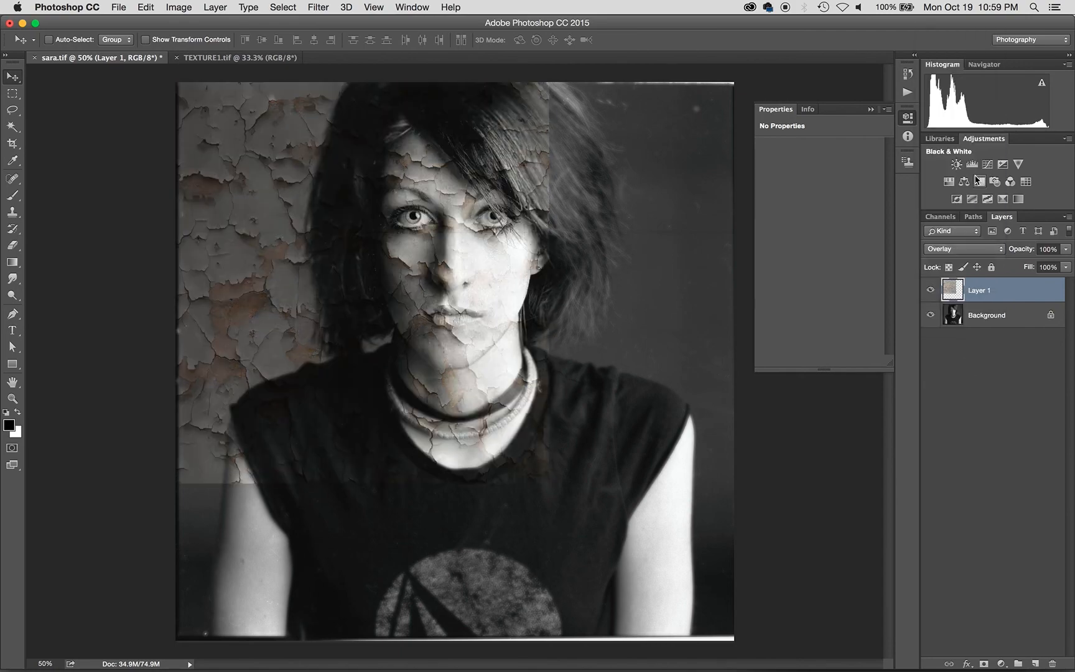
left_click(963, 248)
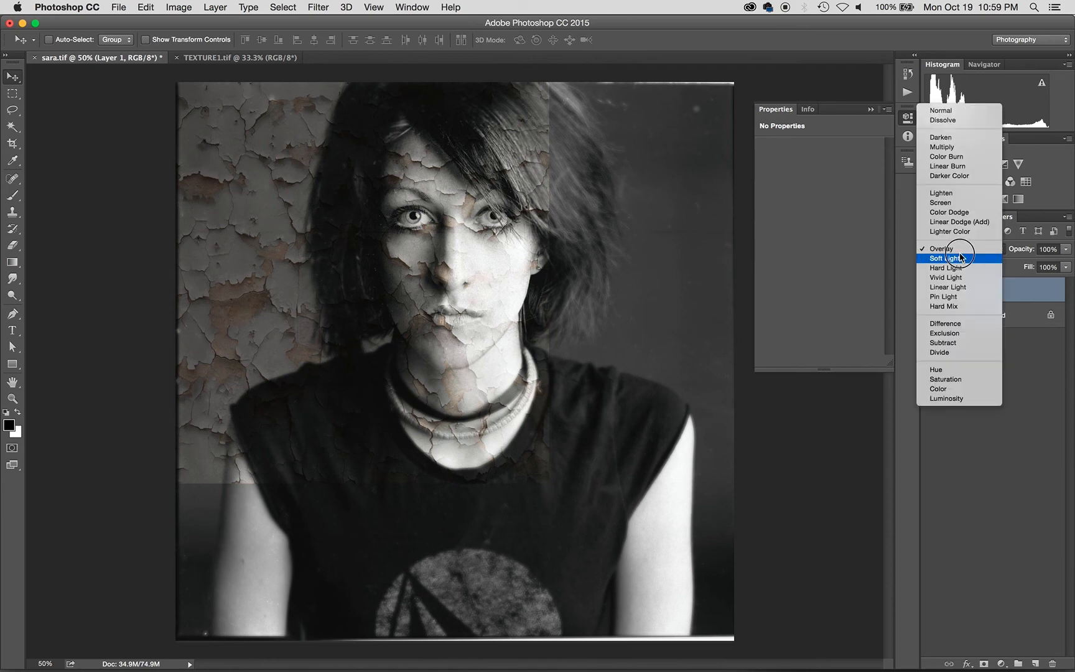
left_click(962, 257)
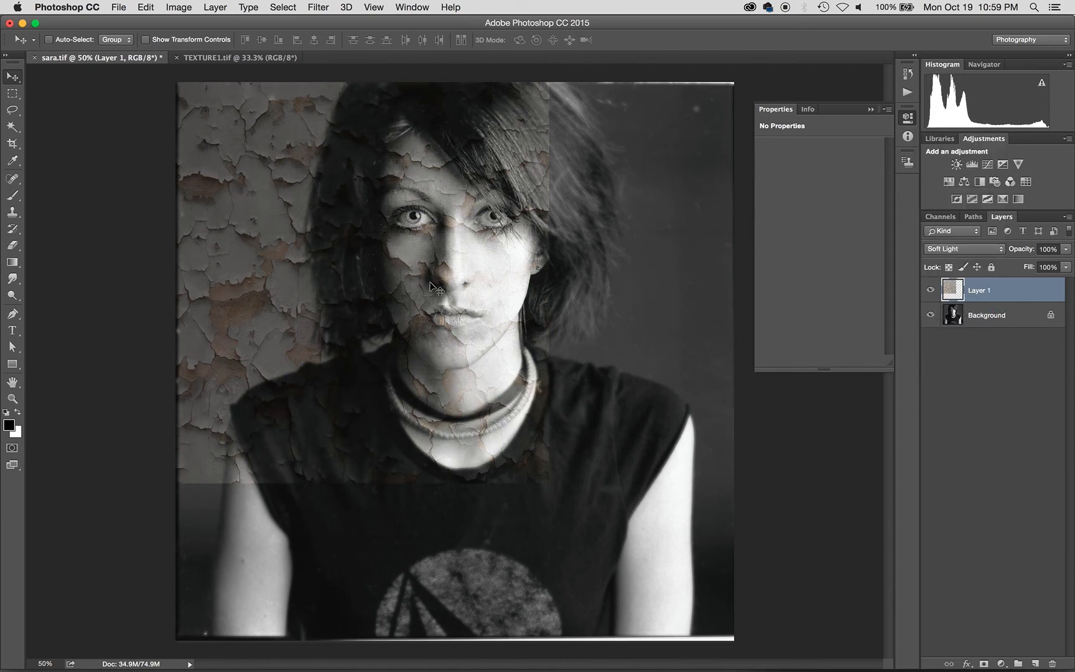
left_click(934, 246)
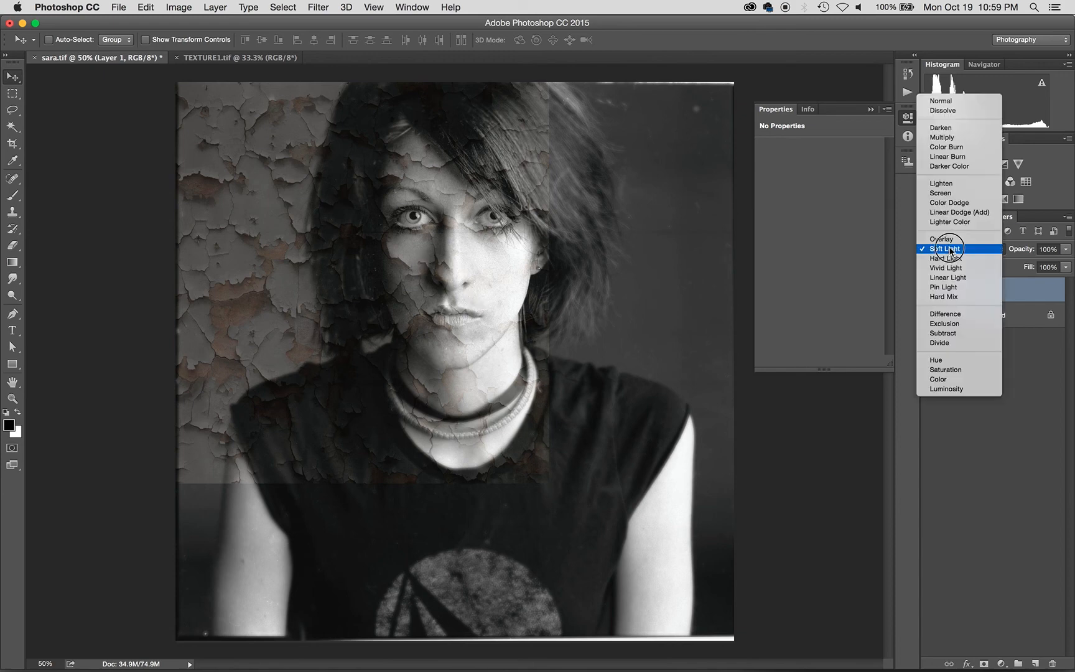
left_click(951, 261)
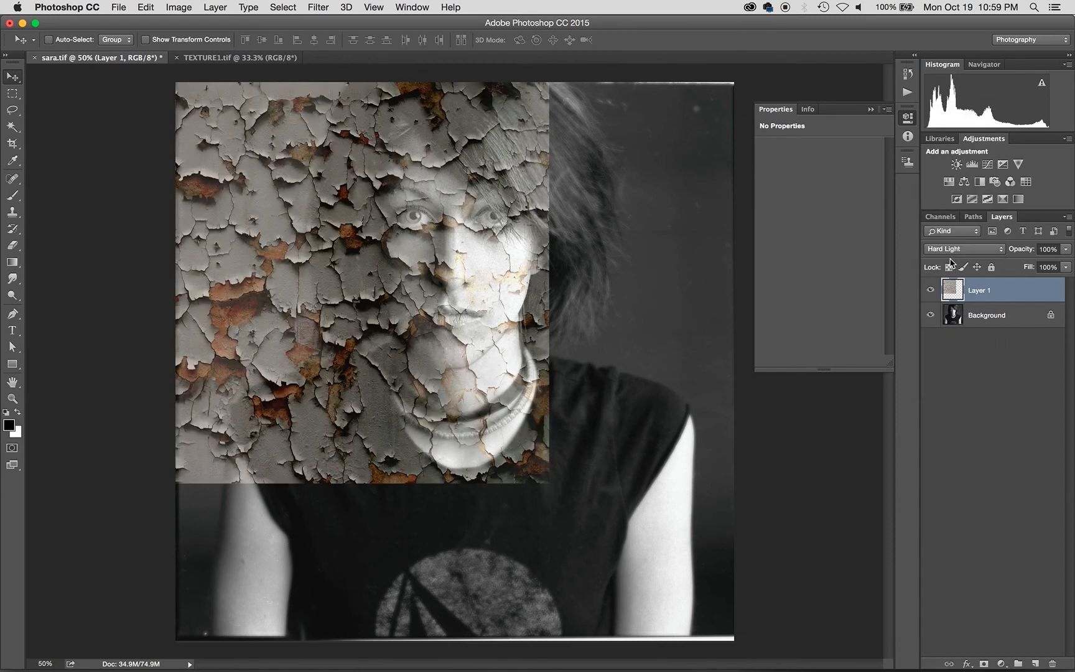
Step: Set the texture layer's blend mode to Overlay
left_click(969, 247)
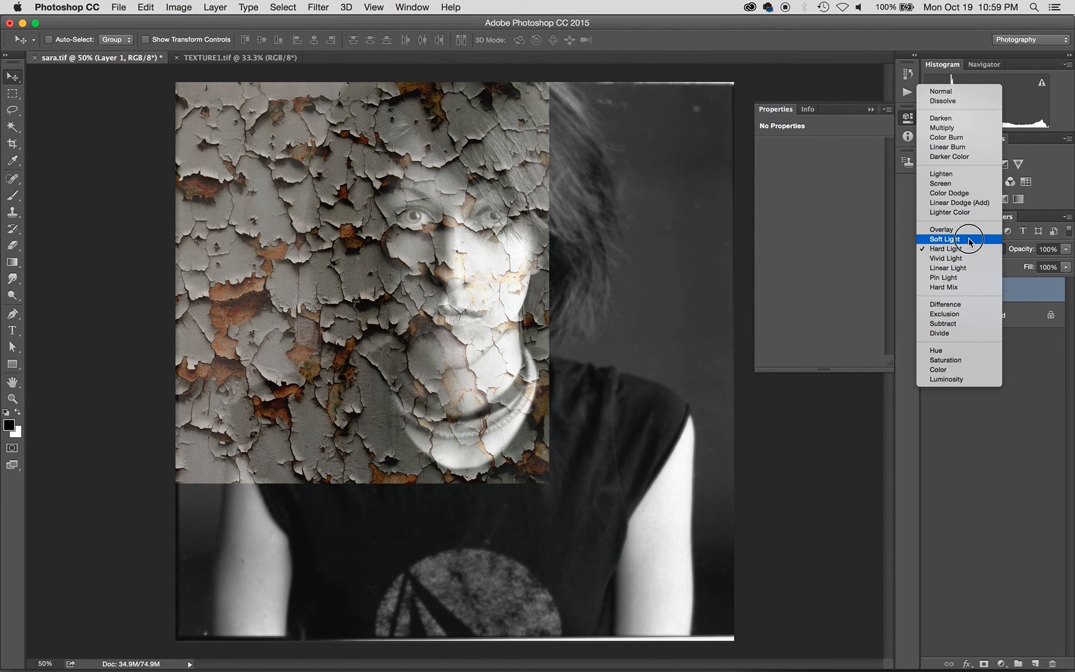
left_click(967, 227)
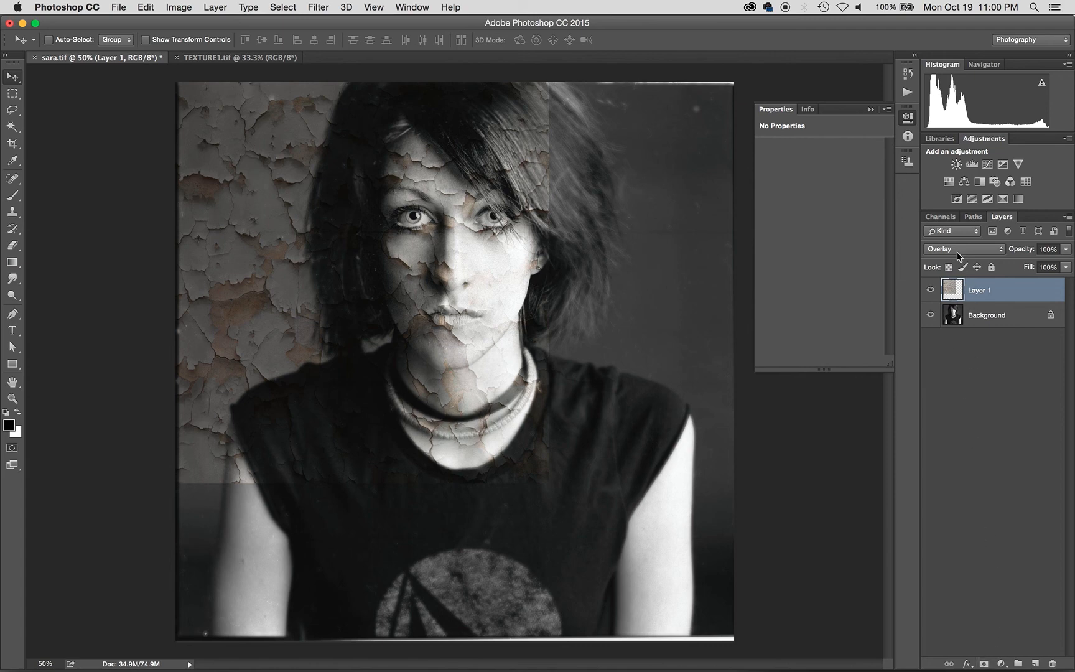
Step: Float the Layers panel beside the portrait's face and add a white layer mask to Layer 1
left_click_drag(999, 216, 607, 128)
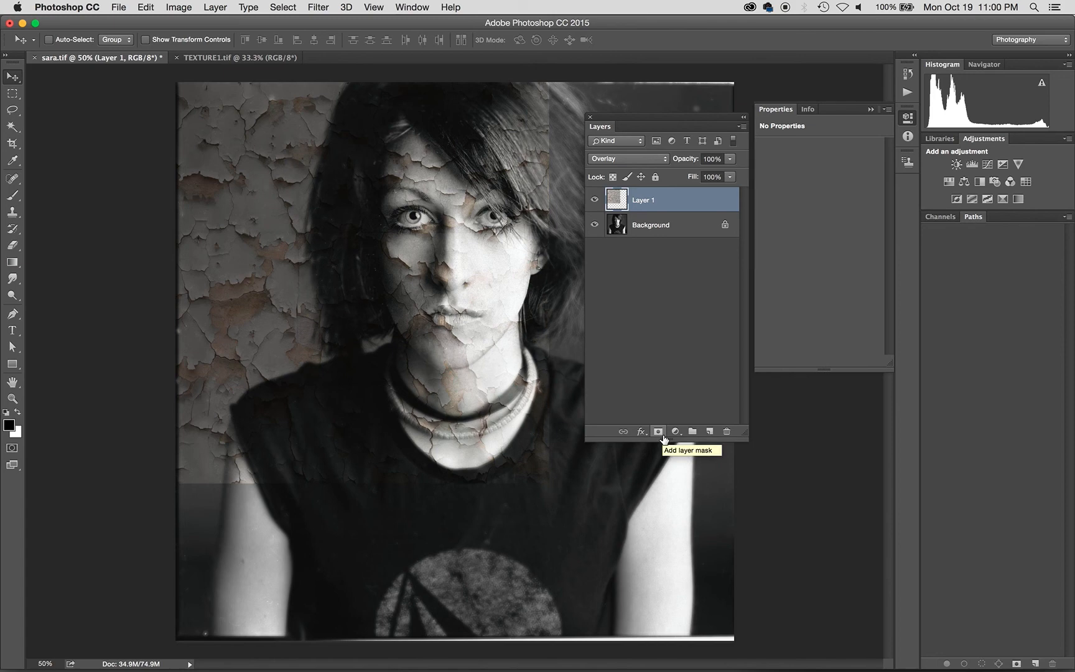
left_click(658, 431)
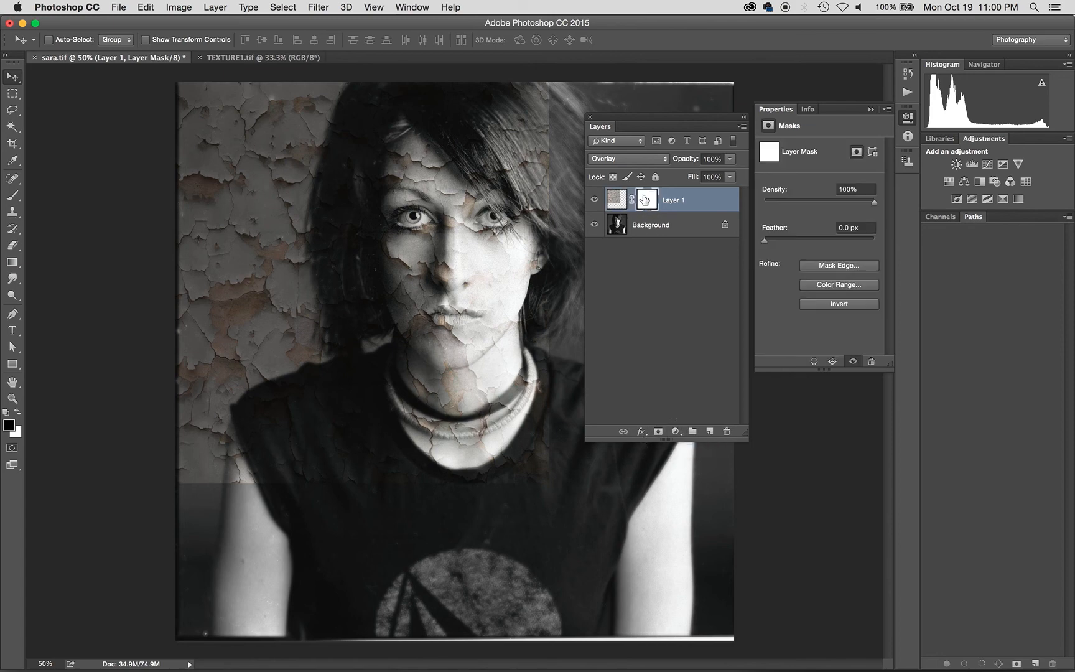
Step: Add a second mask, a vector mask, to Layer 1 and delete it
left_click(657, 433)
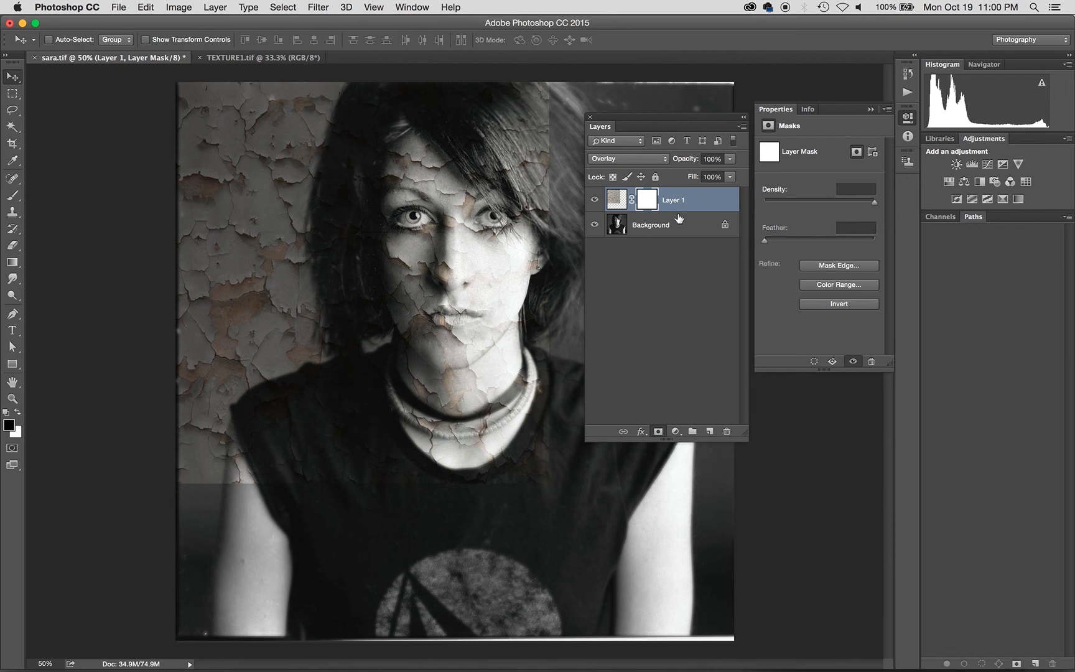
left_click(678, 258)
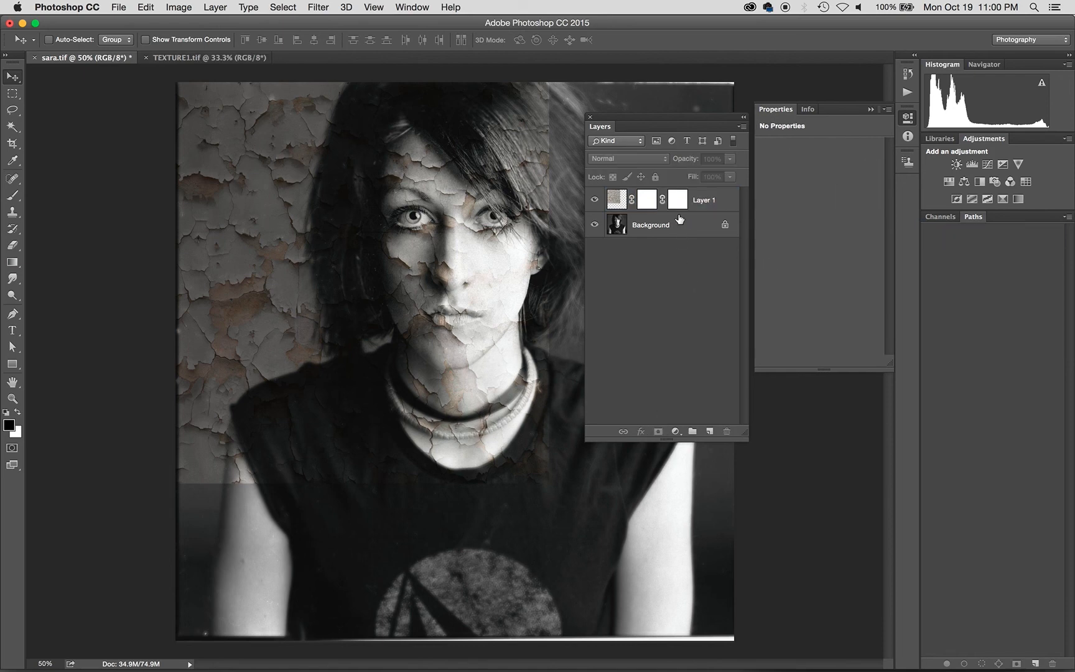
left_click(678, 203)
left_click(703, 362)
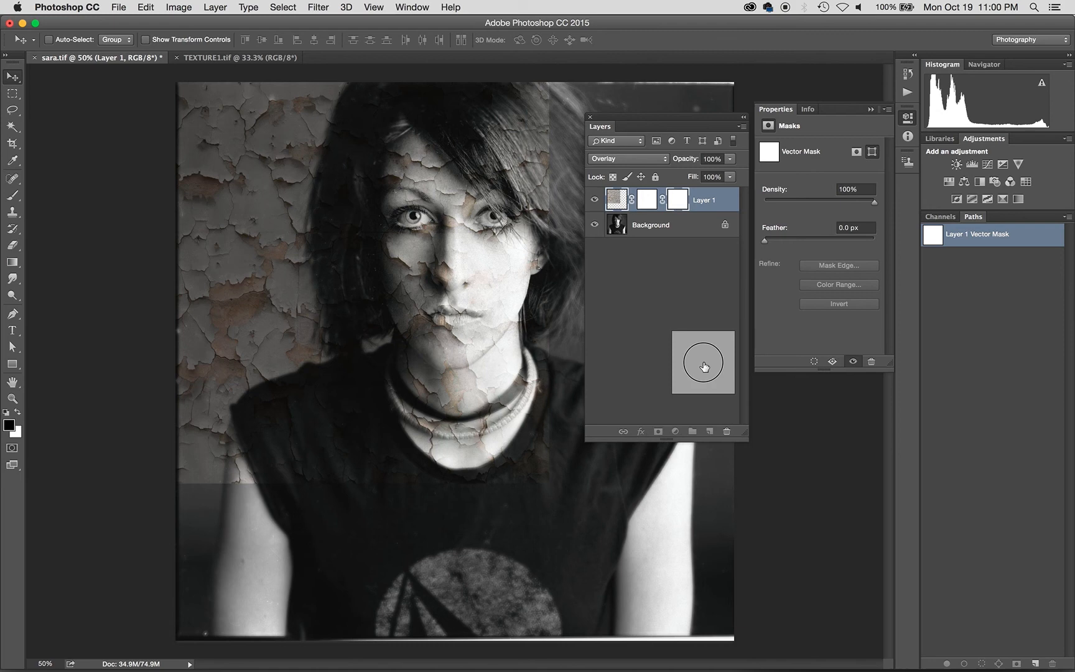
left_click(726, 431)
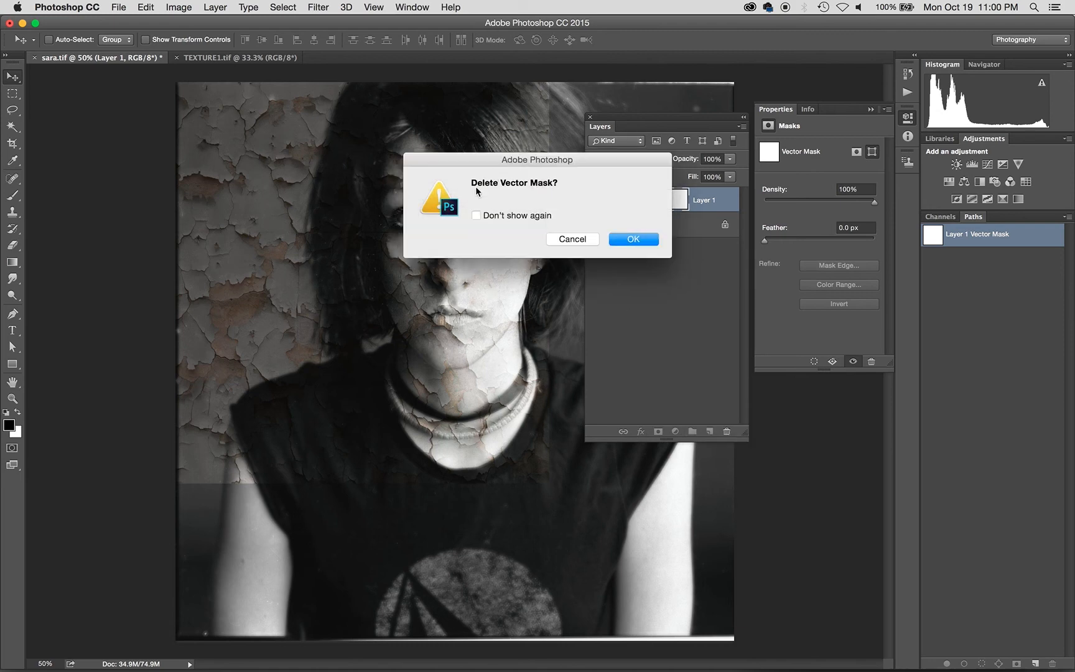
left_click(630, 240)
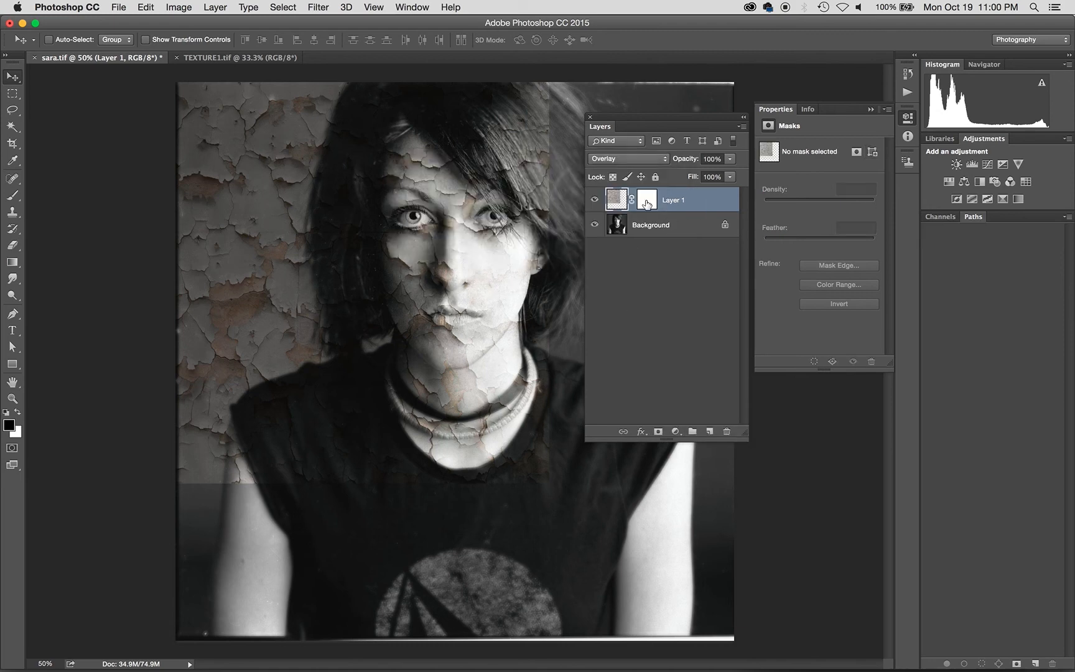
Step: Brush a black stroke across the shirt on Layer 1's image rather than its mask, and inspect it with the Background briefly hidden
left_click(647, 204)
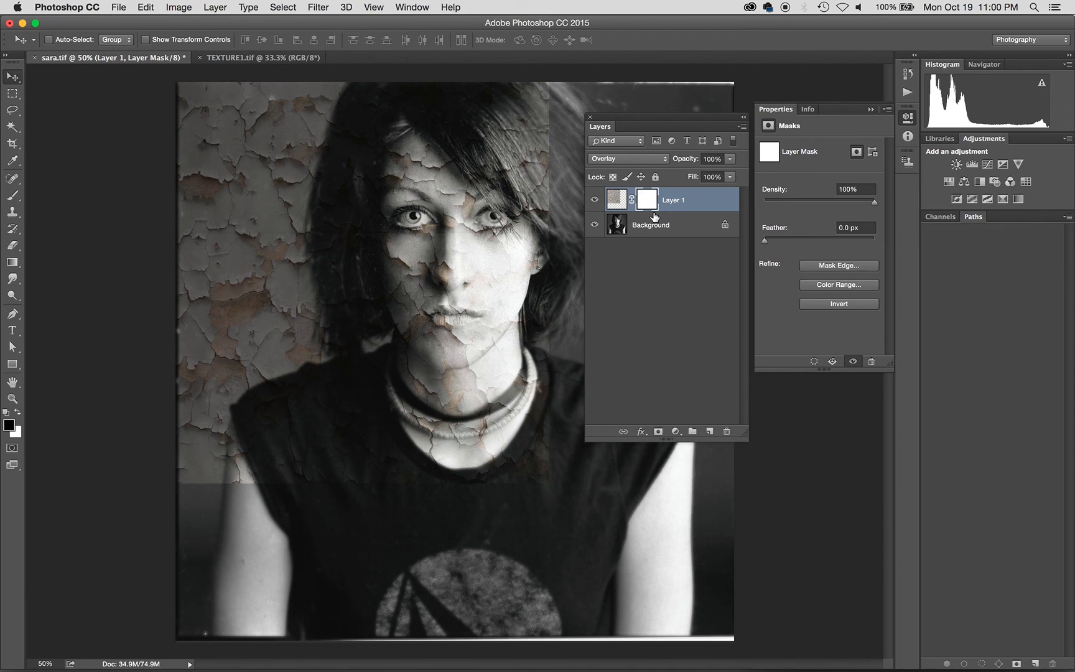
left_click(617, 202)
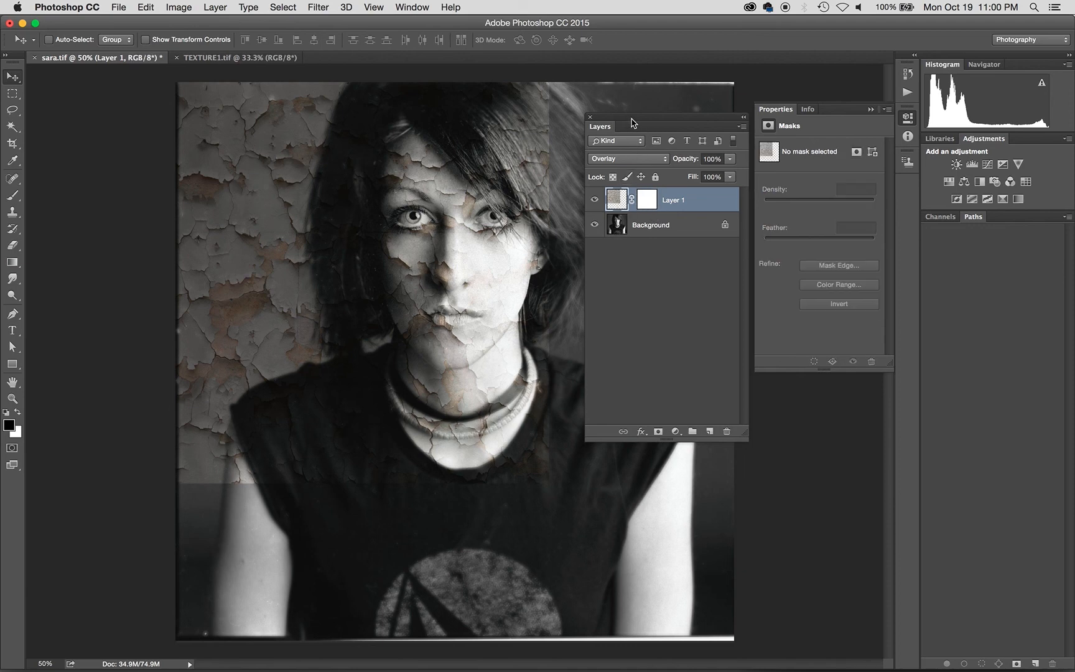
left_click_drag(632, 123, 728, 181)
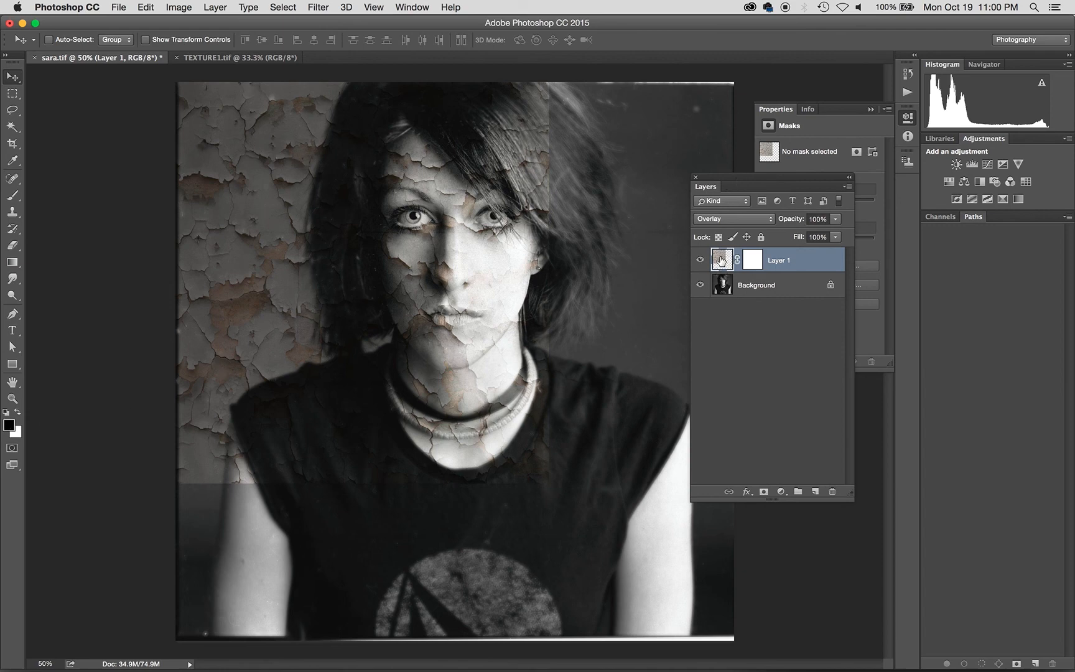
key("b")
mouse_move(429, 541)
left_mouse_down()
mouse_move(364, 570)
mouse_move(541, 519)
mouse_move(473, 557)
mouse_move(519, 534)
mouse_move(523, 549)
mouse_move(372, 564)
left_mouse_up()
left_click(700, 285)
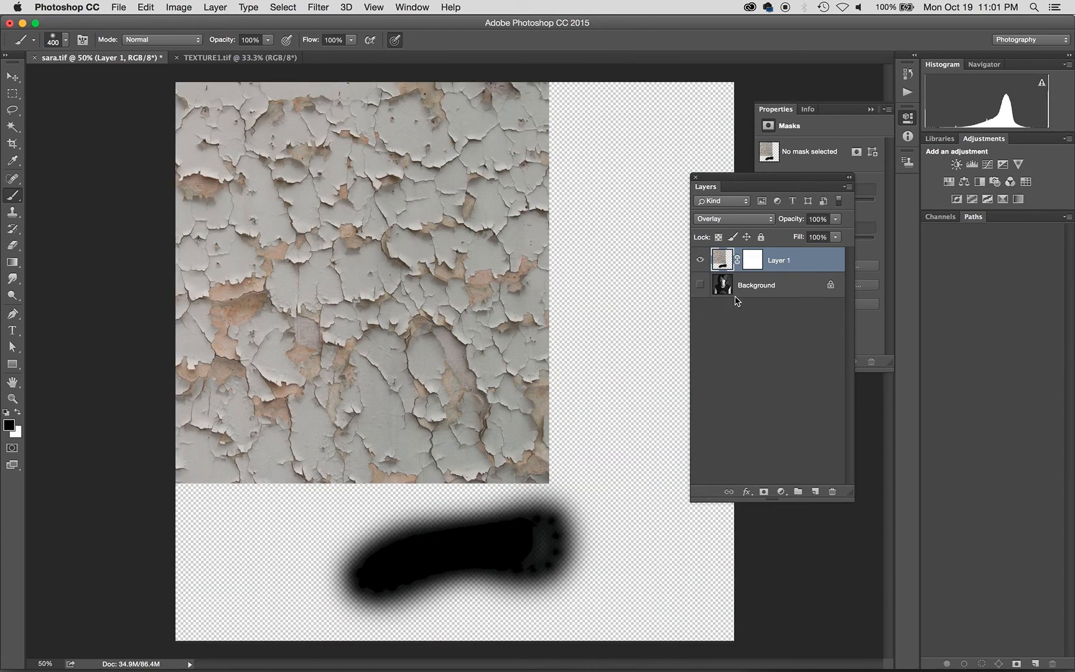
left_click(699, 284)
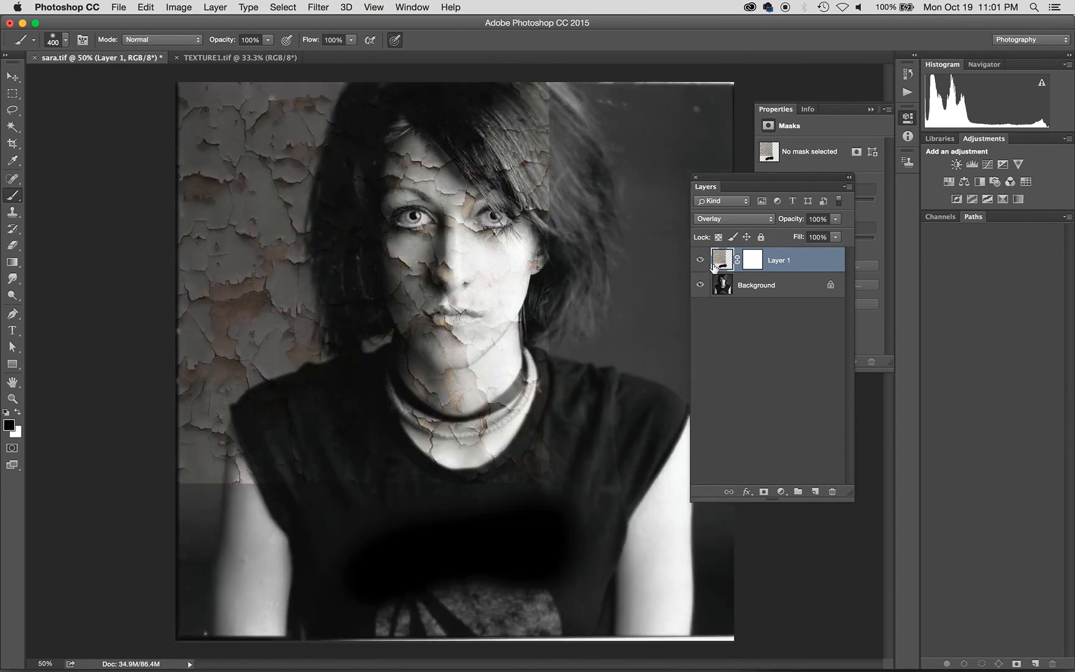
Step: Paint black on Layer 1's mask to hide part of the black stroke on the shirt, and enlarge the brush to 900
left_click(750, 263)
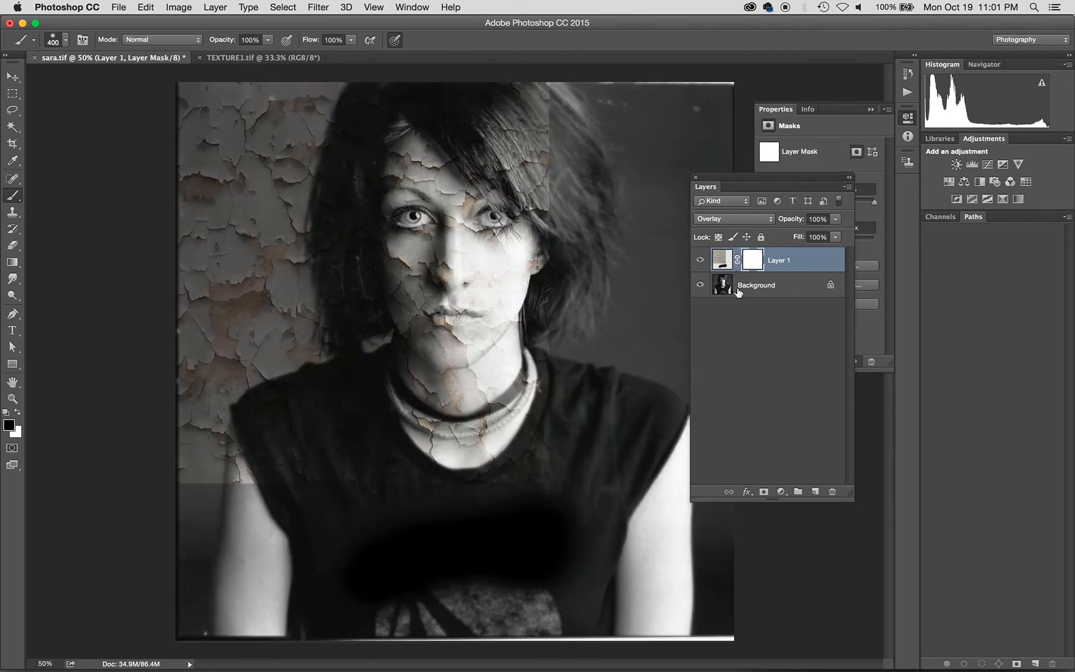
mouse_move(575, 513)
left_mouse_down()
mouse_move(578, 502)
mouse_move(507, 562)
left_mouse_up()
key("bracketright")
key("bracketright")
key("bracketright")
key("bracketright")
key("bracketright")
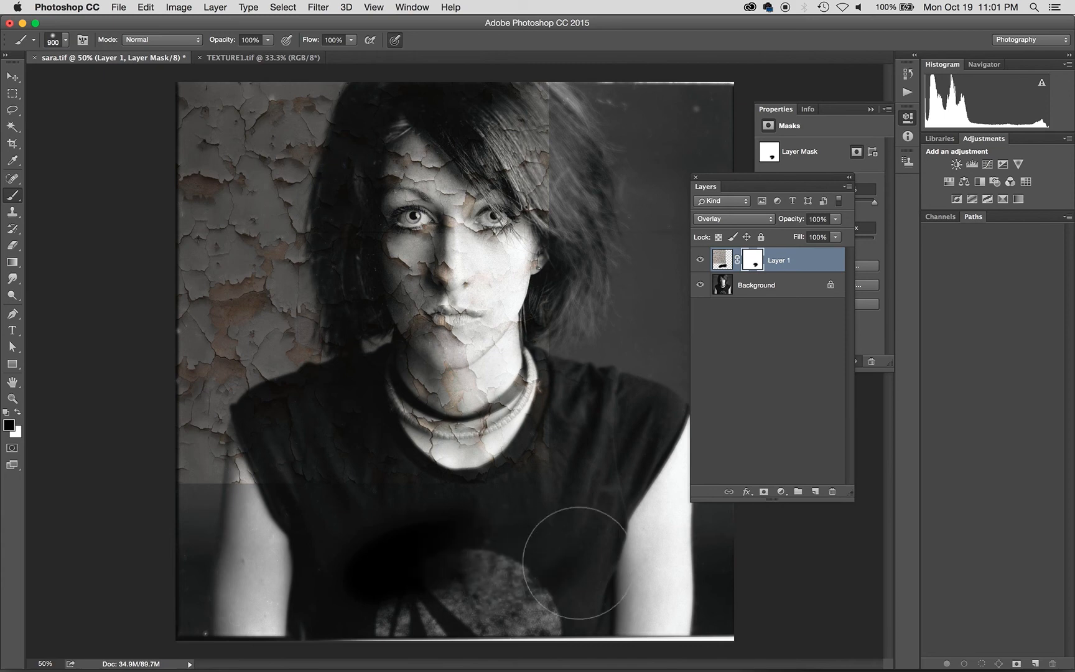
Step: Paint black on Layer 1's mask across the shirt to hide the remaining black stroke, and inspect the layers by toggling their visibility
mouse_move(576, 563)
left_mouse_down()
mouse_move(488, 550)
mouse_move(336, 575)
left_mouse_up()
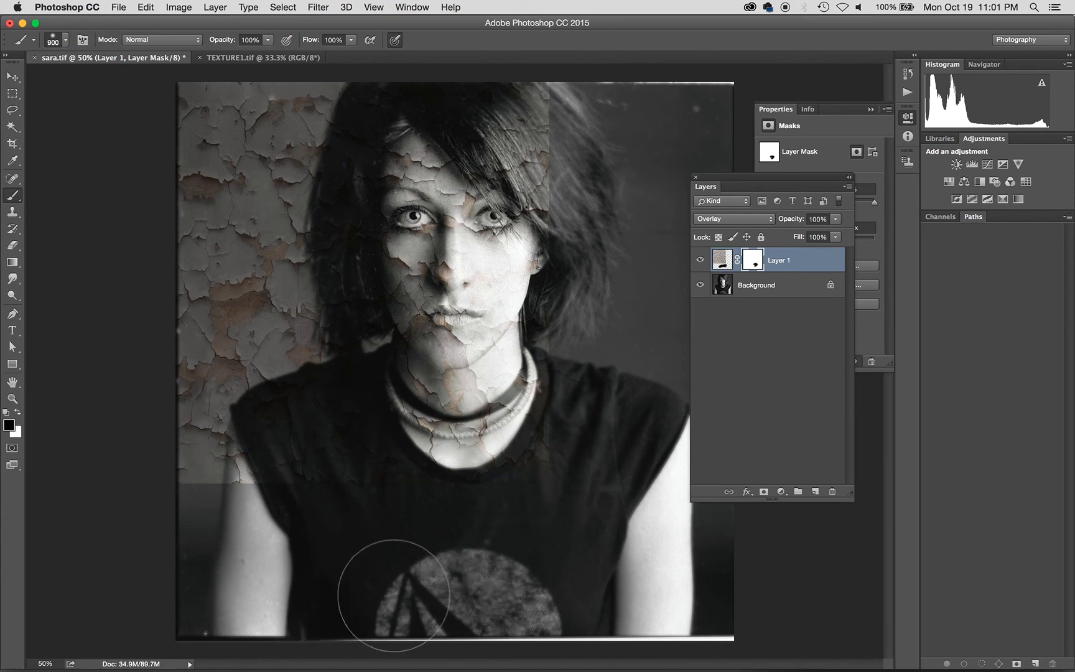
left_click_drag(393, 595, 396, 596)
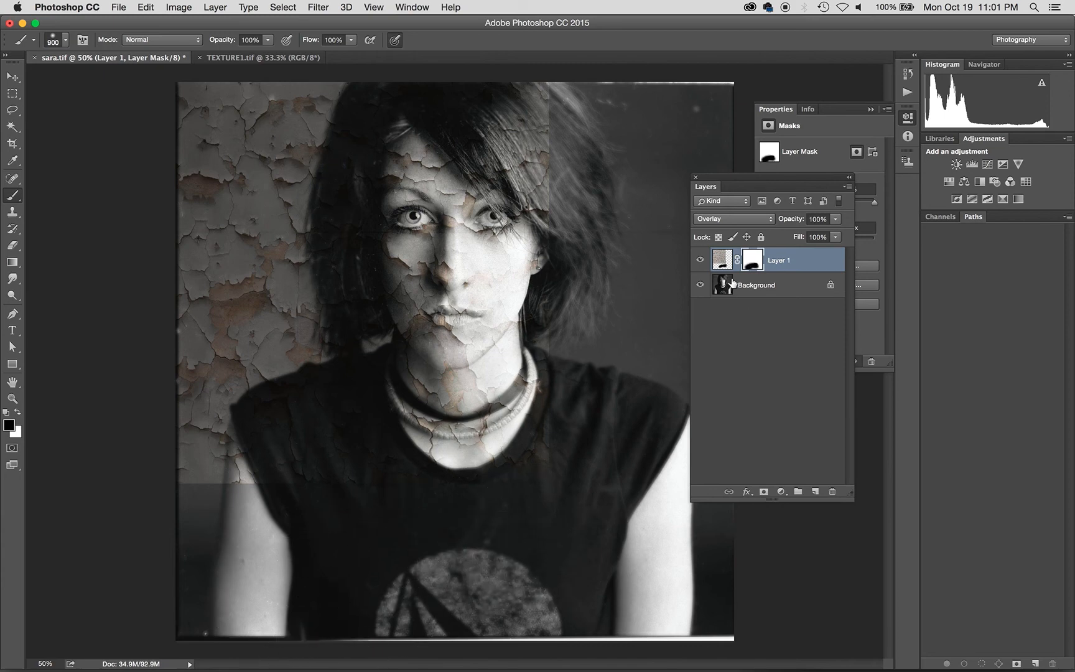
left_click(701, 260)
left_click(701, 260)
left_click(701, 284)
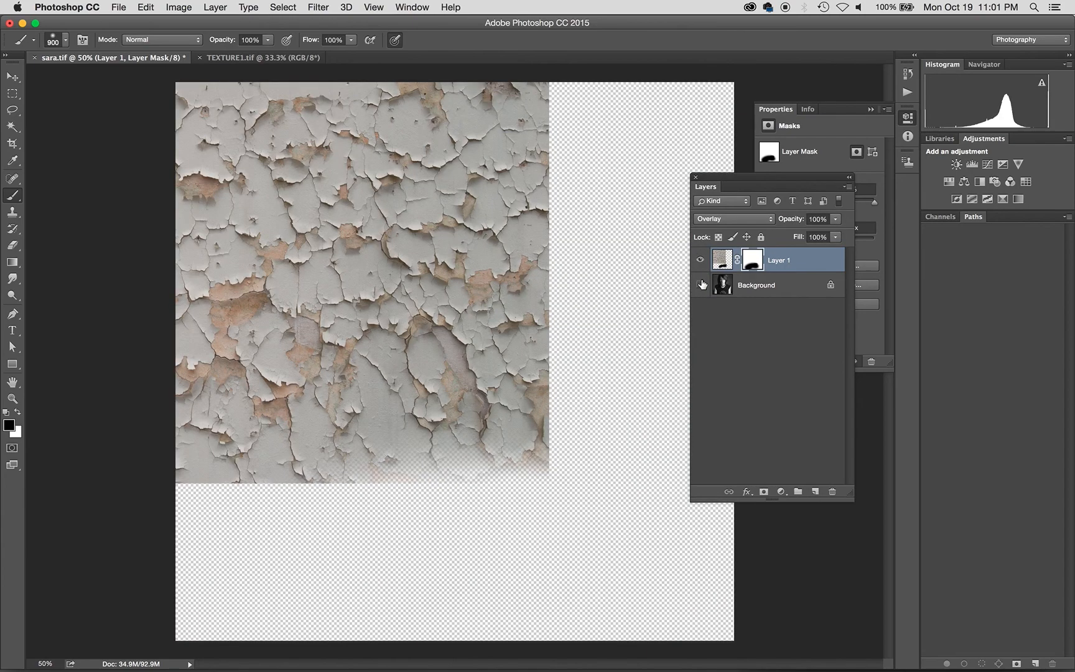
left_click(701, 285)
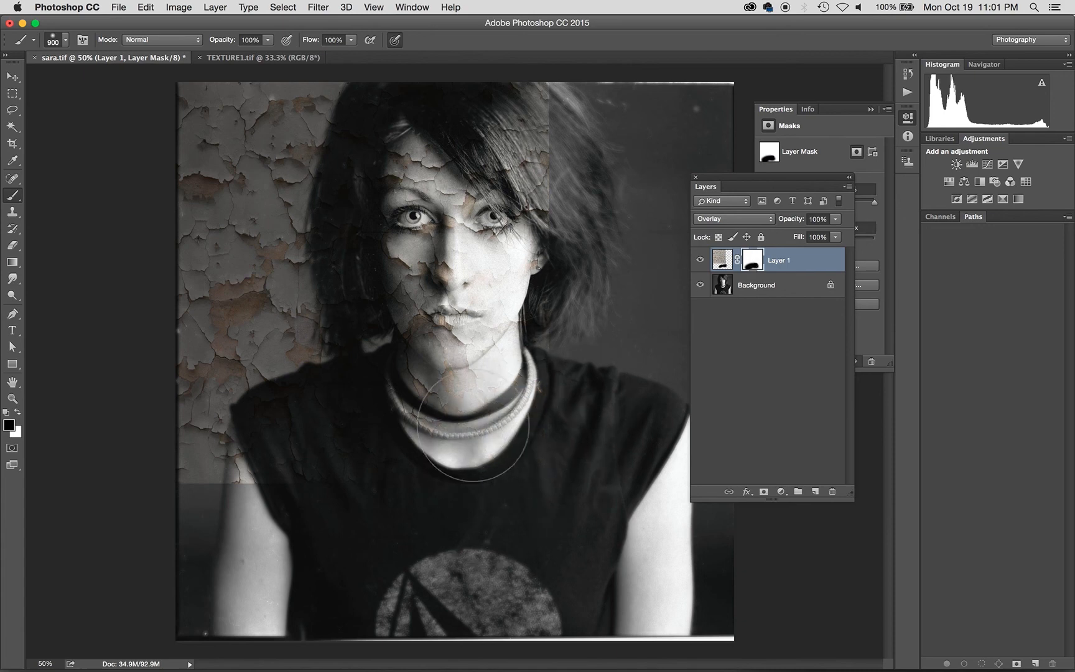
Step: Paint black on Layer 1's mask over the backdrop, hair and neck, refining around the face with a size 250 brush
left_click_drag(240, 432, 198, 466)
mouse_move(187, 202)
left_mouse_down()
mouse_move(196, 328)
mouse_move(212, 58)
mouse_move(217, 80)
mouse_move(346, 82)
mouse_move(265, 213)
mouse_move(282, 439)
mouse_move(273, 201)
mouse_move(235, 488)
mouse_move(292, 209)
mouse_move(356, 322)
mouse_move(365, 370)
mouse_move(332, 303)
mouse_move(338, 186)
mouse_move(386, 116)
mouse_move(437, 114)
mouse_move(536, 159)
mouse_move(543, 108)
mouse_move(524, 111)
mouse_move(541, 214)
mouse_move(515, 164)
mouse_move(530, 271)
mouse_move(516, 379)
mouse_move(484, 425)
mouse_move(524, 376)
mouse_move(543, 221)
left_mouse_up()
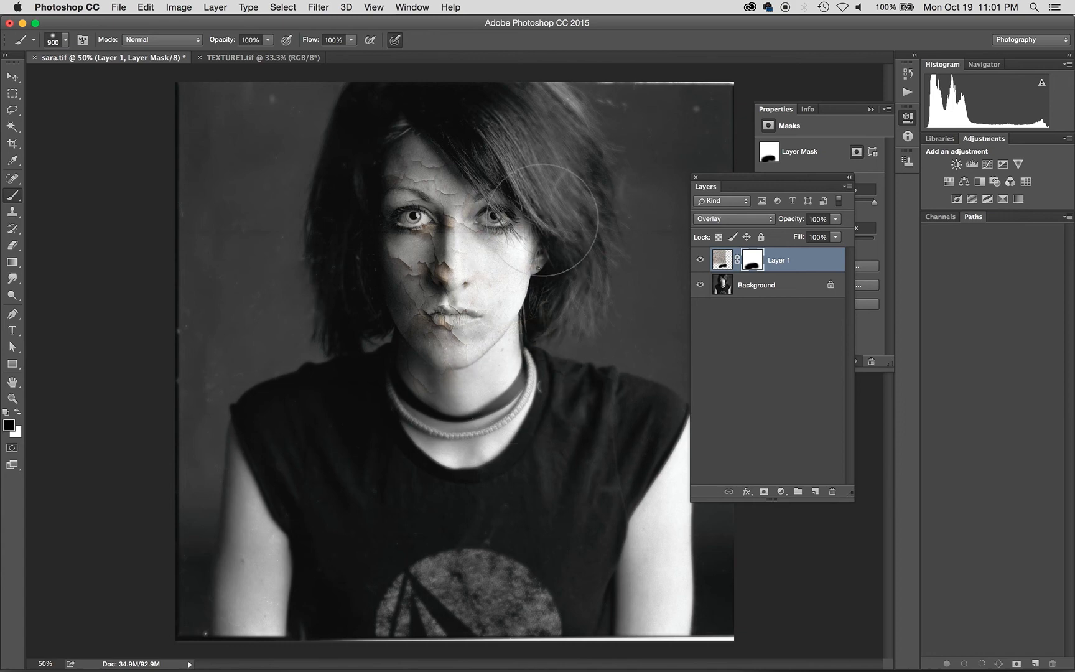
key("bracketleft")
key("bracketleft")
key("bracketleft")
key("bracketleft")
key("bracketleft")
key("bracketleft")
key("bracketleft")
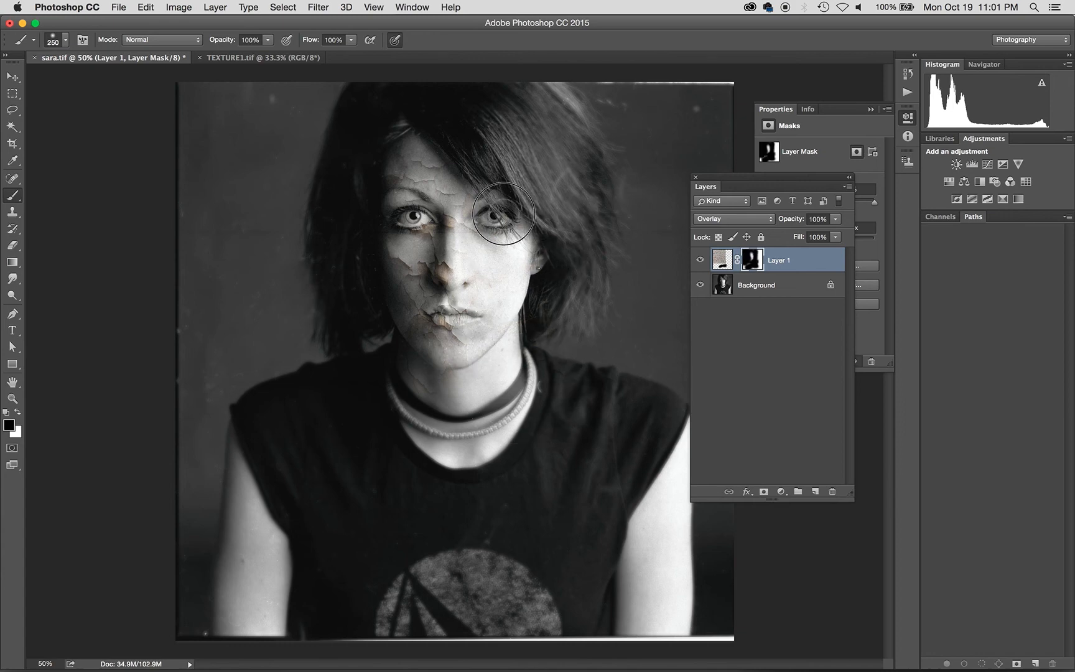
mouse_move(485, 288)
left_mouse_down()
mouse_move(473, 336)
mouse_move(432, 361)
mouse_move(439, 367)
left_mouse_up()
mouse_move(422, 128)
left_mouse_down()
mouse_move(392, 135)
mouse_move(372, 173)
mouse_move(373, 161)
mouse_move(359, 217)
mouse_move(365, 179)
mouse_move(379, 341)
mouse_move(382, 331)
mouse_move(410, 364)
mouse_move(378, 336)
mouse_move(422, 366)
left_mouse_up()
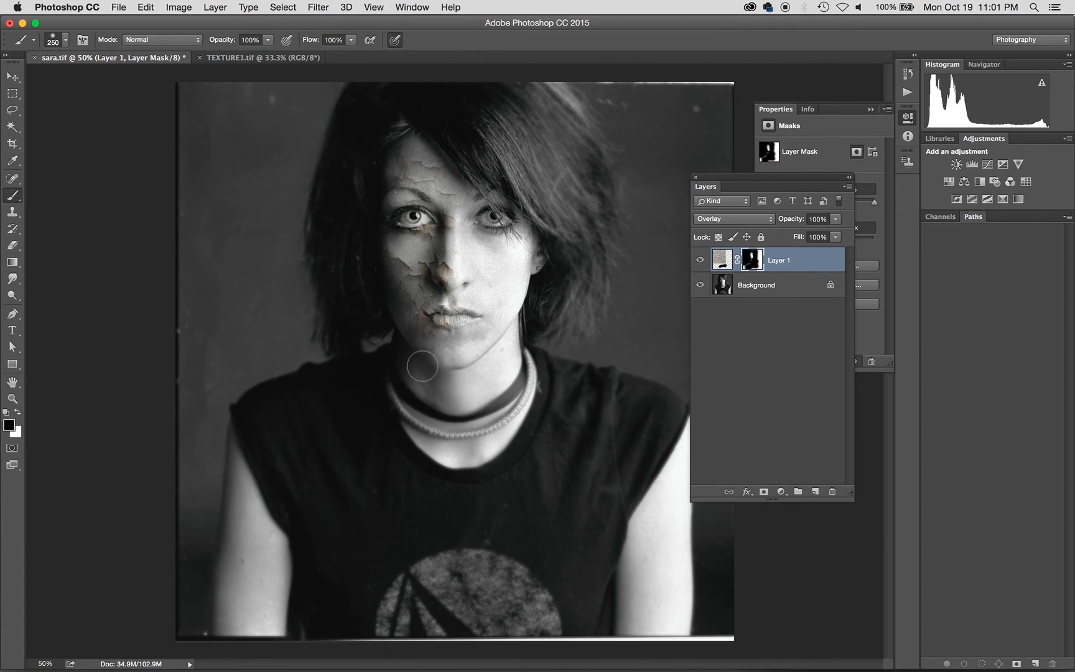
Step: Paint white on Layer 1's mask over the cheek and forehead to bring back the peeling-paint texture
key("x")
mouse_move(413, 288)
left_mouse_down()
mouse_move(412, 250)
mouse_move(417, 311)
mouse_move(407, 274)
mouse_move(430, 251)
mouse_move(438, 198)
mouse_move(443, 207)
mouse_move(420, 167)
mouse_move(406, 166)
mouse_move(443, 169)
left_mouse_up()
key("x")
key("x")
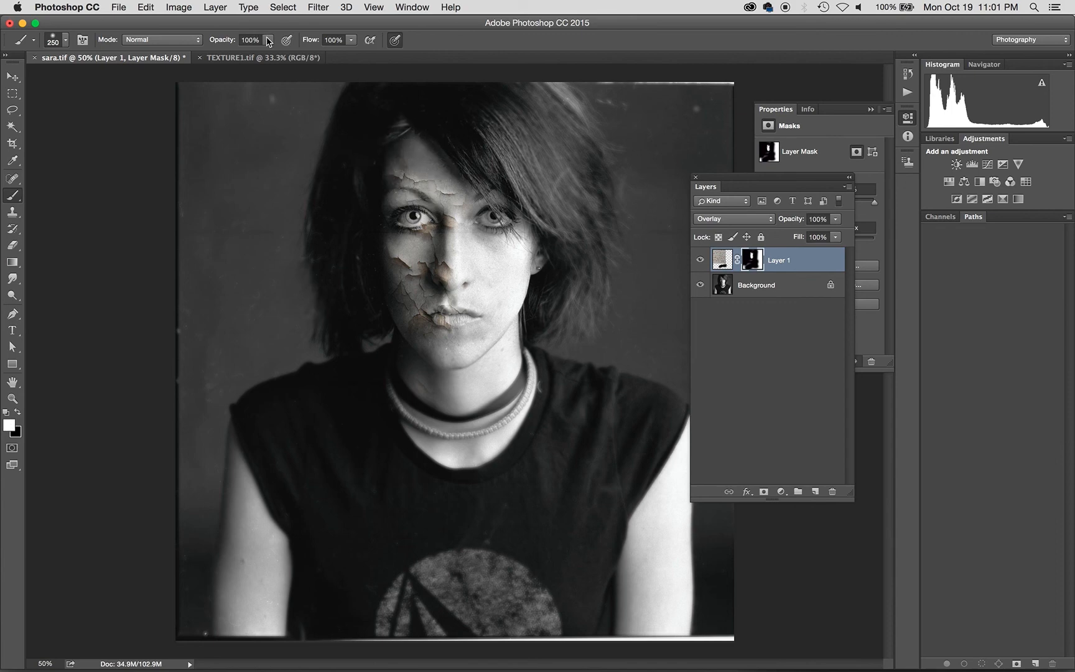
Step: Set the brush opacity to 40% and paint black on Layer 1's mask over the forehead, cheek and nose to soften the texture
left_click_drag(269, 42, 232, 57)
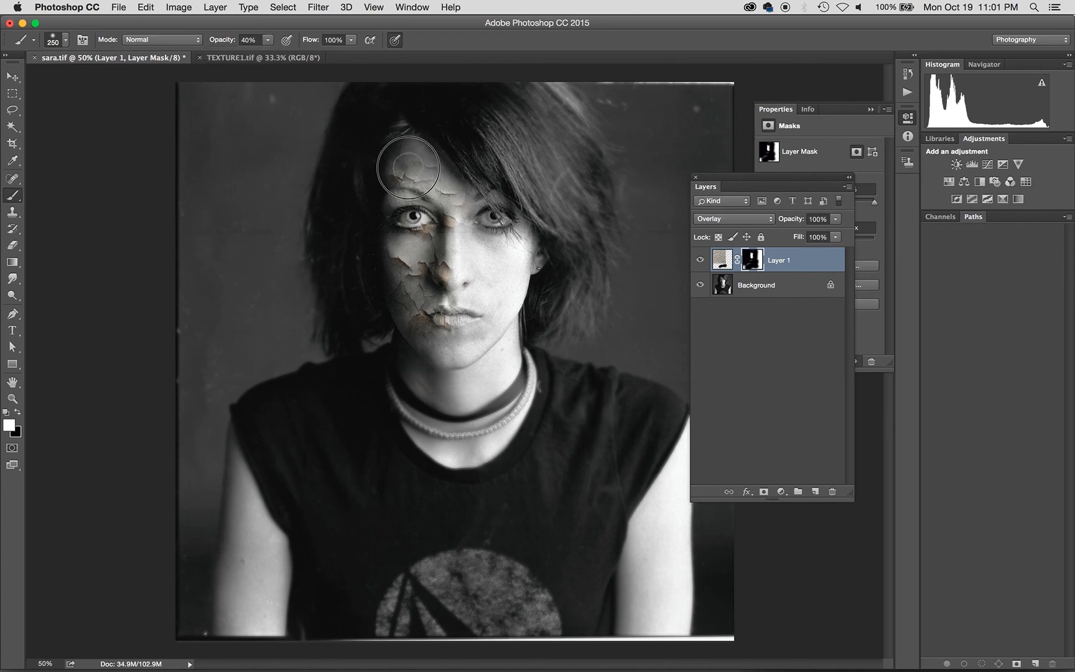
key("x")
mouse_move(402, 160)
left_mouse_down()
mouse_move(399, 186)
mouse_move(426, 160)
mouse_move(441, 239)
mouse_move(434, 152)
mouse_move(406, 186)
mouse_move(428, 295)
mouse_move(426, 235)
mouse_move(413, 240)
mouse_move(421, 271)
mouse_move(444, 259)
left_mouse_up()
key("x")
key("x")
key("x")
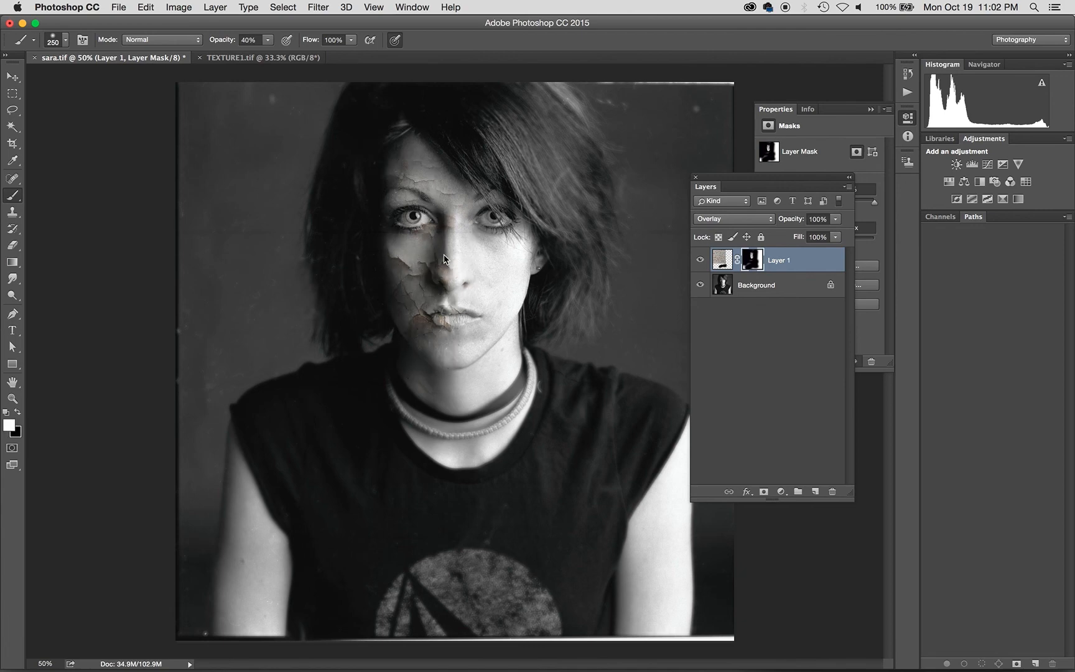
Step: Blend the mask around the mouth, cheek and nose with a larger 40% brush, return the brush to 250, and compare with Layer 1 hidden
key("x")
key("]")
key("]")
key("]")
mouse_move(399, 321)
left_mouse_down()
mouse_move(421, 342)
mouse_move(453, 345)
mouse_move(414, 331)
mouse_move(396, 307)
mouse_move(382, 185)
mouse_move(422, 169)
mouse_move(438, 194)
mouse_move(407, 161)
mouse_move(499, 166)
mouse_move(532, 217)
mouse_move(472, 194)
mouse_move(470, 249)
left_mouse_up()
key("[")
key("[")
key("[")
key("x")
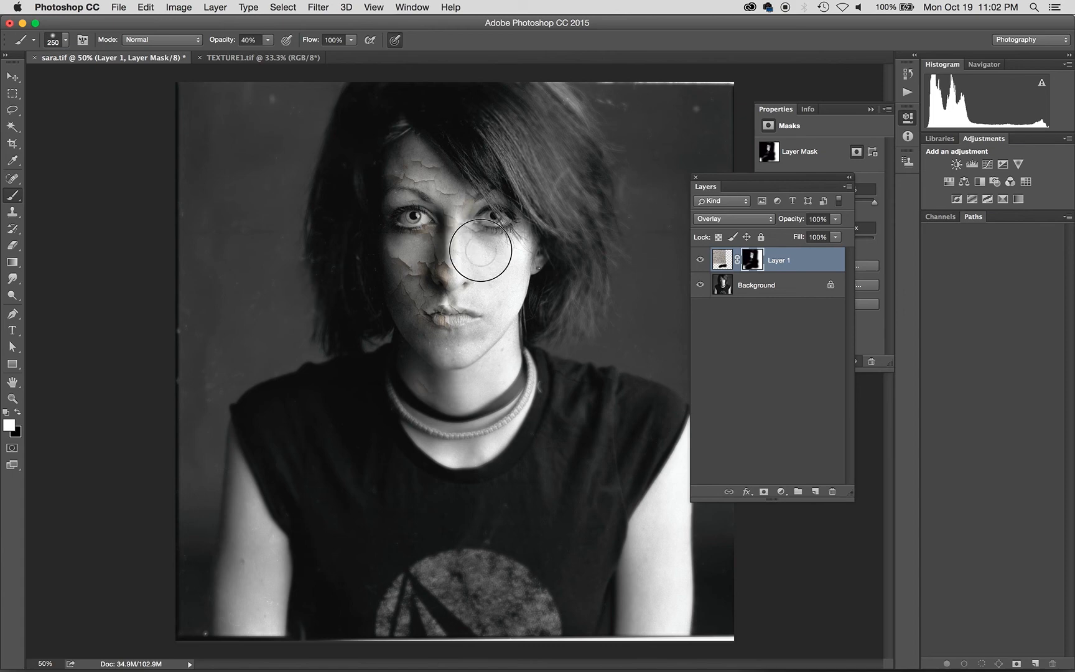
key("x")
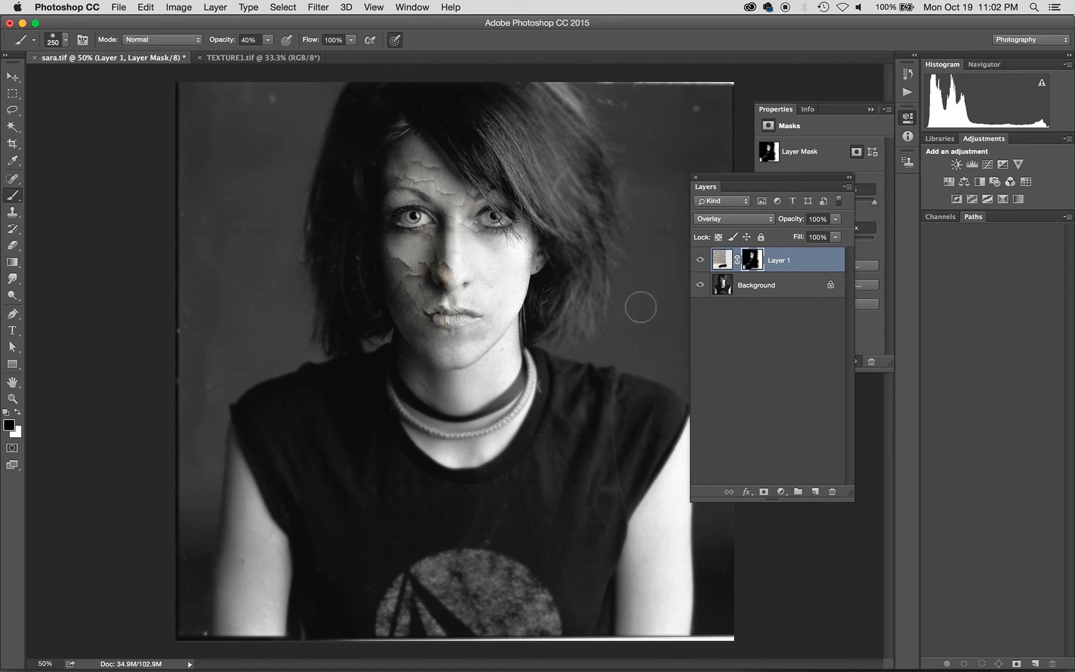
left_click(700, 261)
left_click(700, 261)
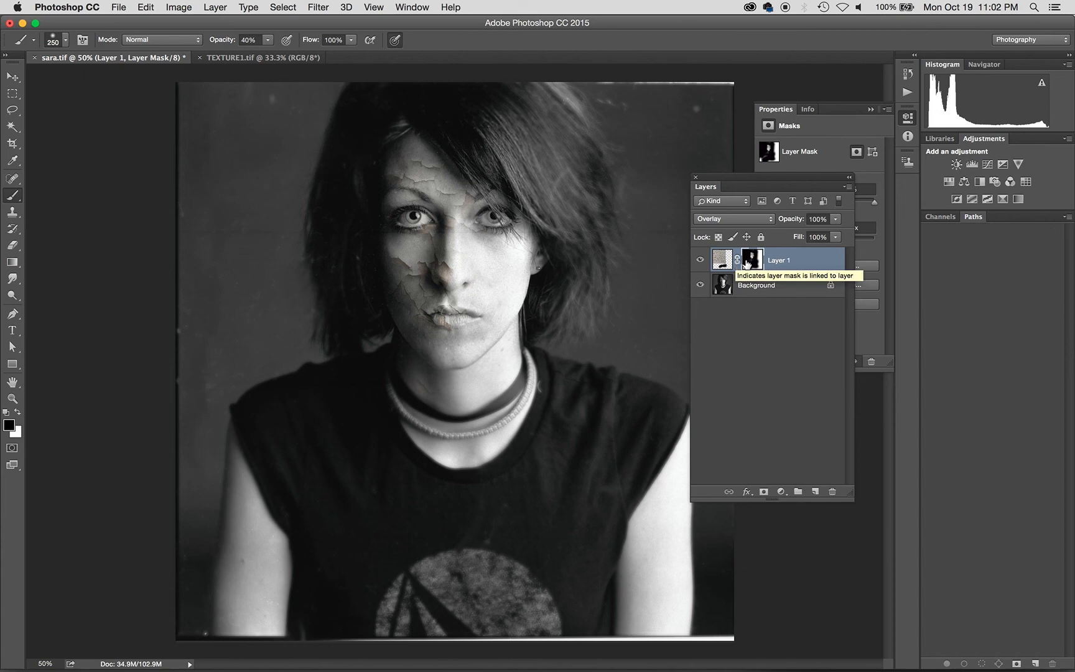
Step: Try moving Layer 1's texture together with its linked mask using the Move tool, and undo the move
left_click(12, 78)
left_click_drag(438, 277, 541, 355)
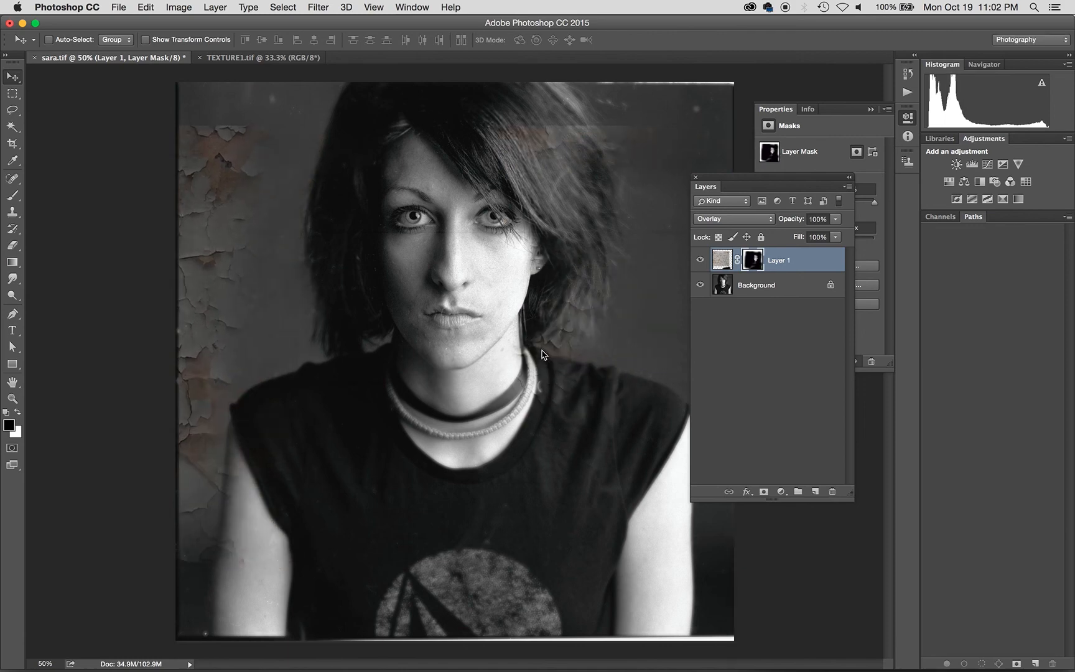
key("super+z")
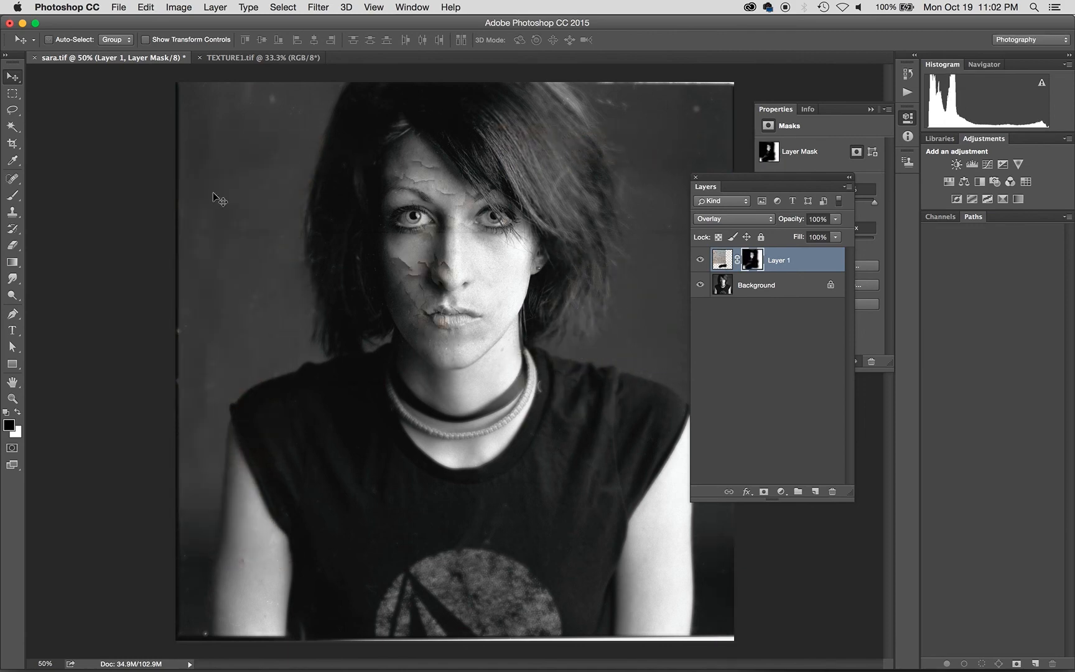
Step: Unlink Layer 1's mask, reposition only the texture on the face, and relink them, comparing the result with Layer 1 hidden
left_click(737, 261)
left_click(722, 260)
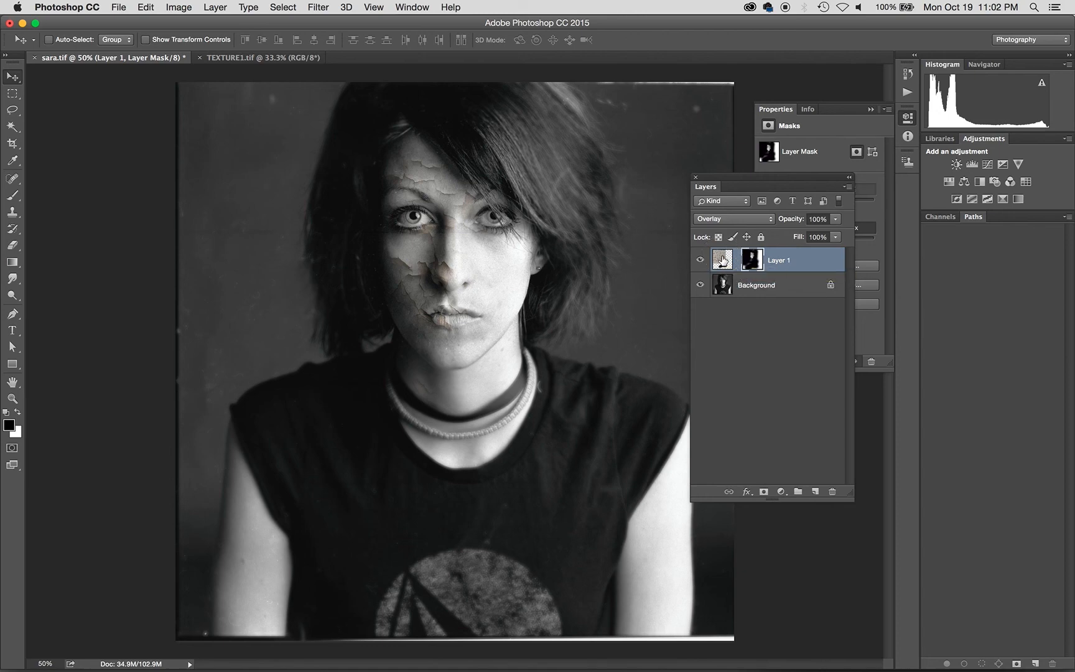
left_click_drag(320, 264, 307, 284)
mouse_move(427, 284)
left_mouse_down()
mouse_move(404, 285)
mouse_move(417, 288)
left_mouse_up()
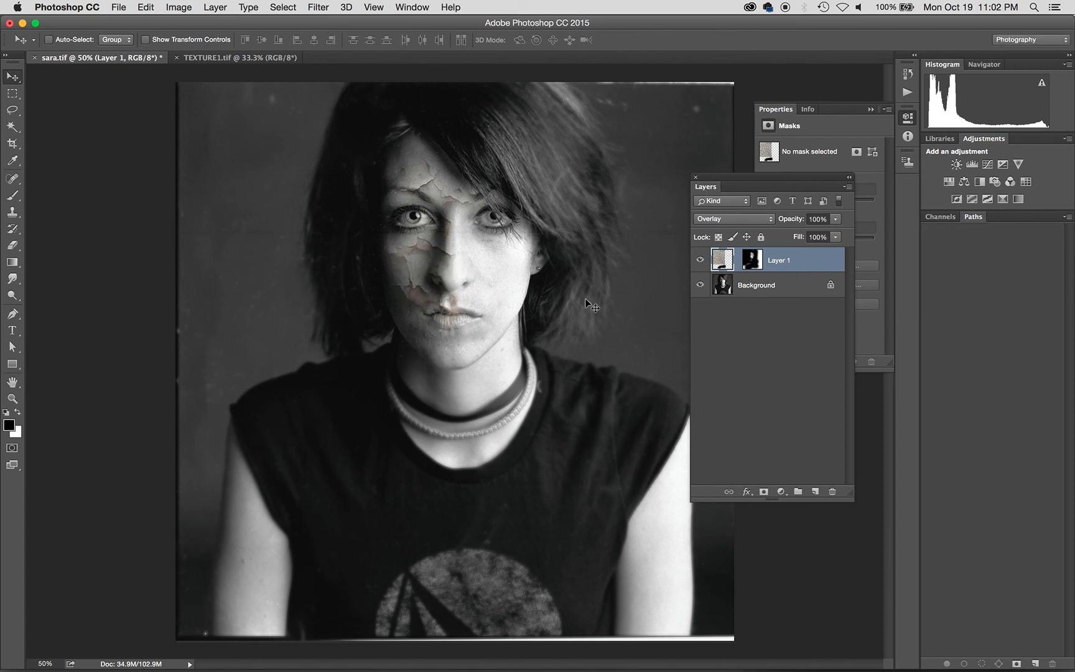
left_click(738, 260)
left_click(701, 260)
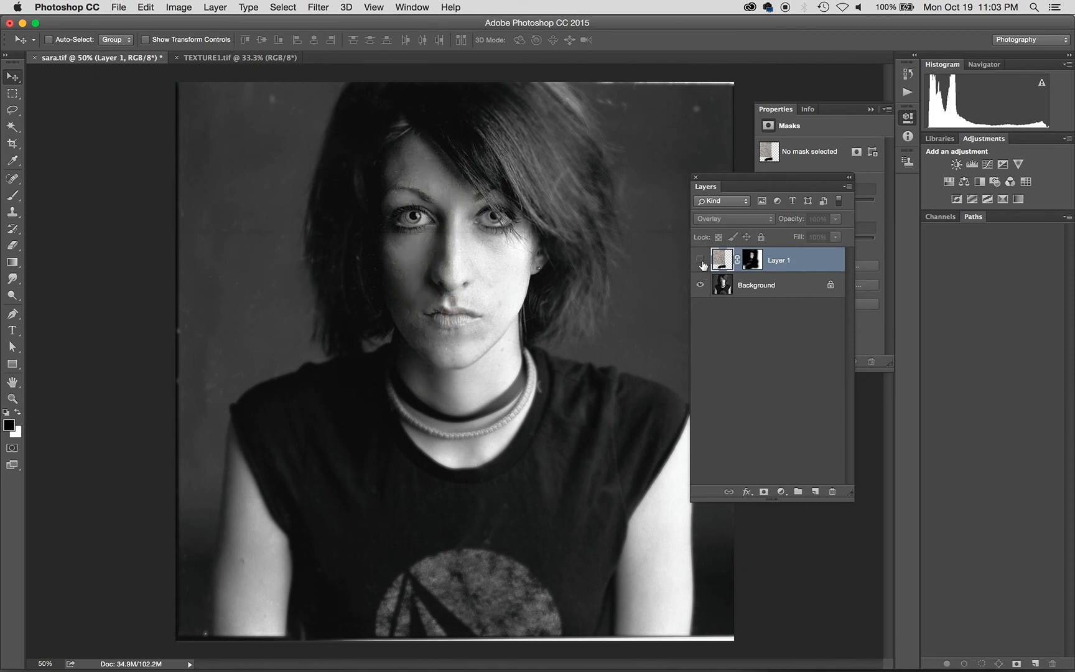
left_click(701, 261)
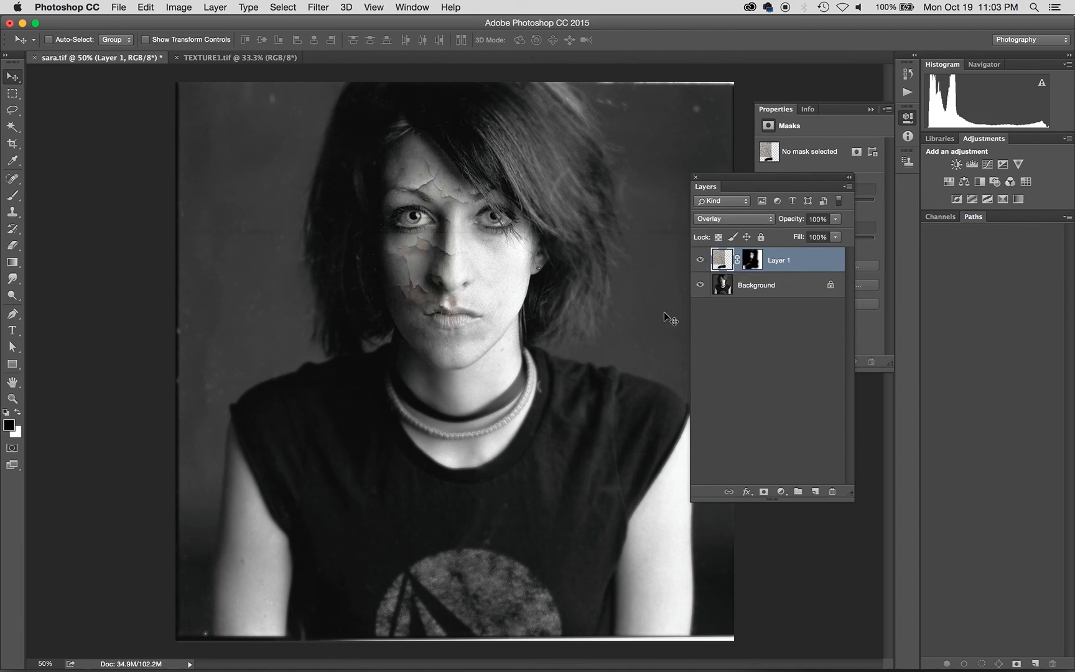
left_click(696, 260)
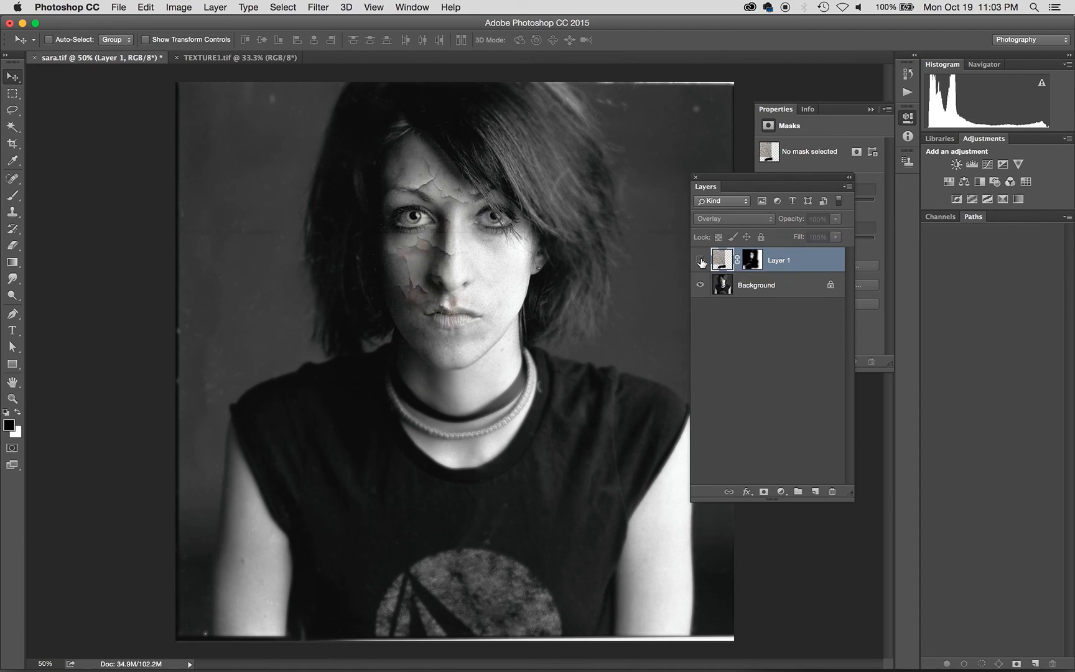
left_click(696, 260)
Step: Activate Layer 1's mask for painting and set the brush to black, size 1000 and 100% opacity
left_click(752, 260)
key("b")
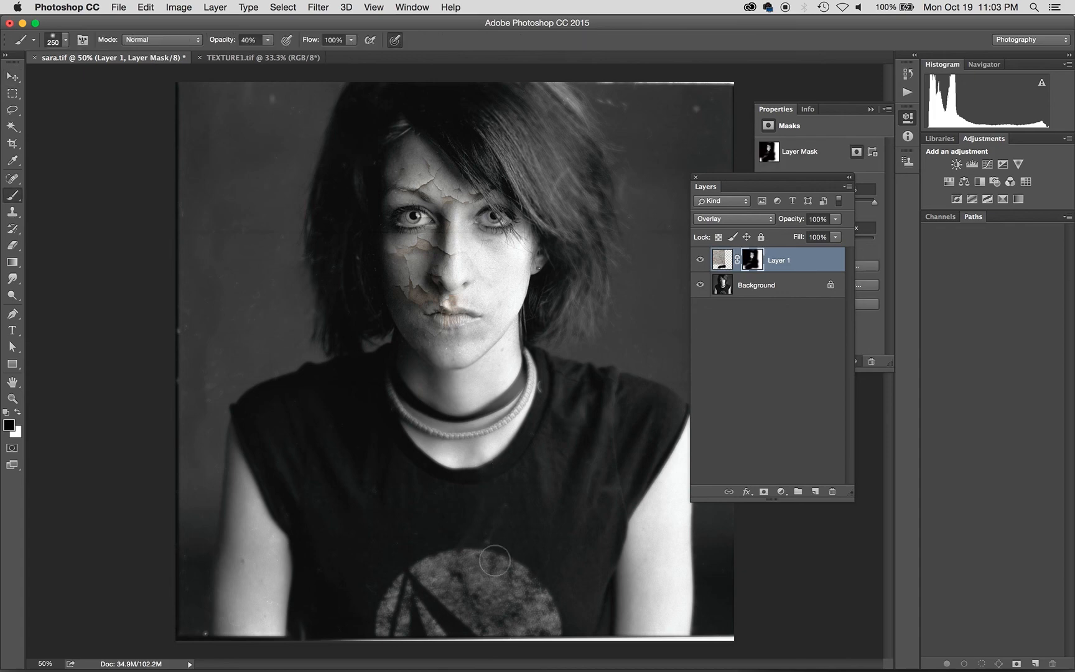
key("bracketright")
key("bracketright")
key("bracketright")
key("bracketright")
key("bracketright")
key("bracketright")
key("bracketright")
key("bracketright")
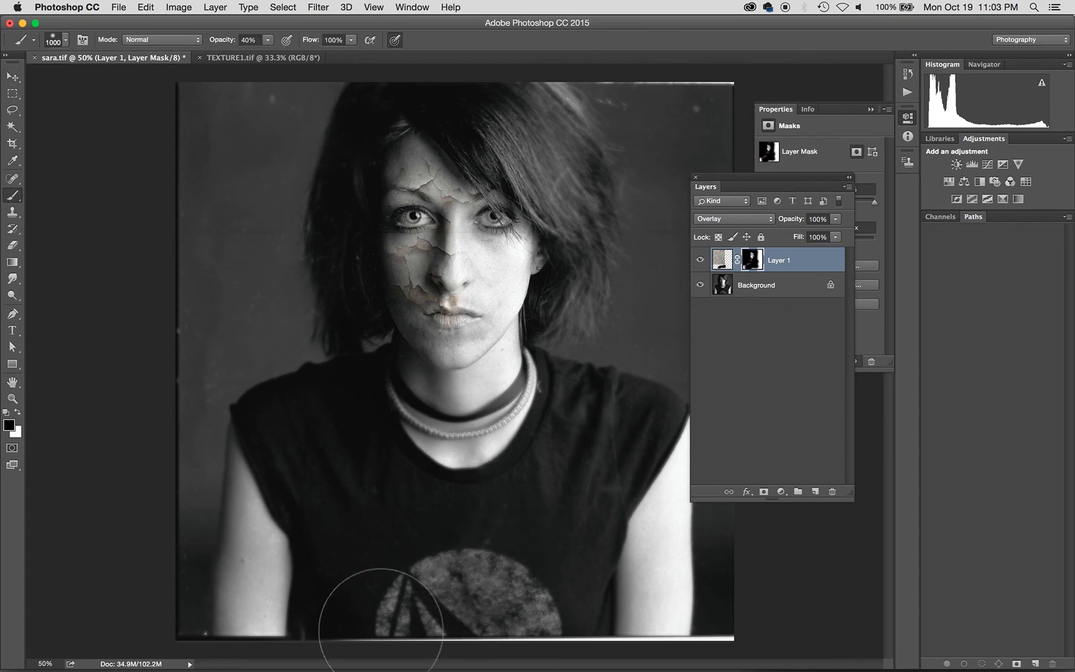
key("x")
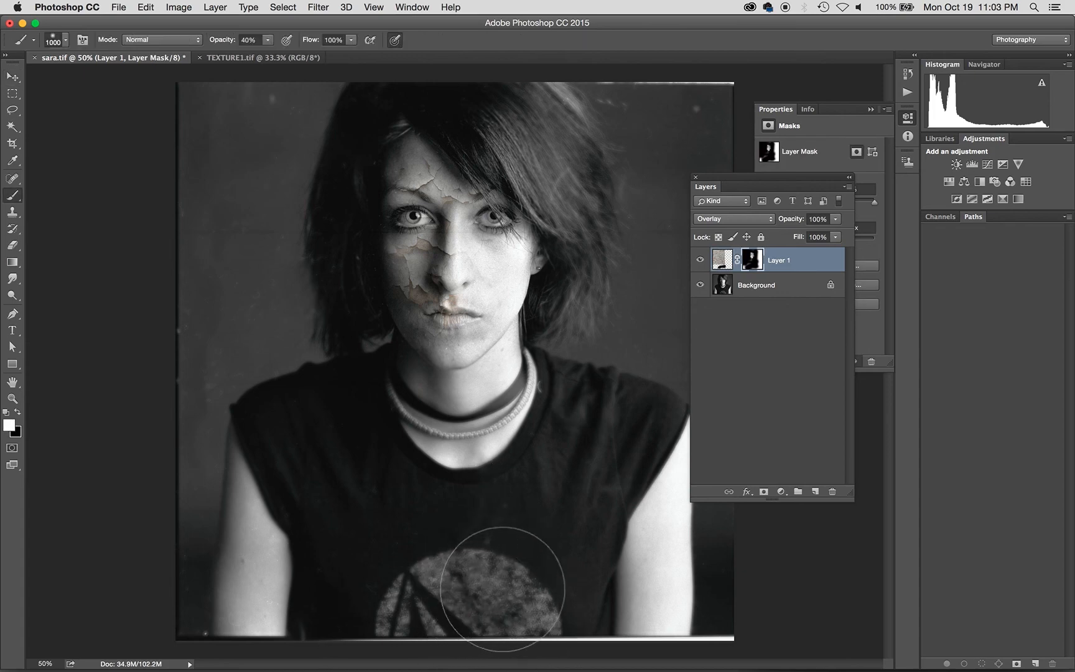
key("x")
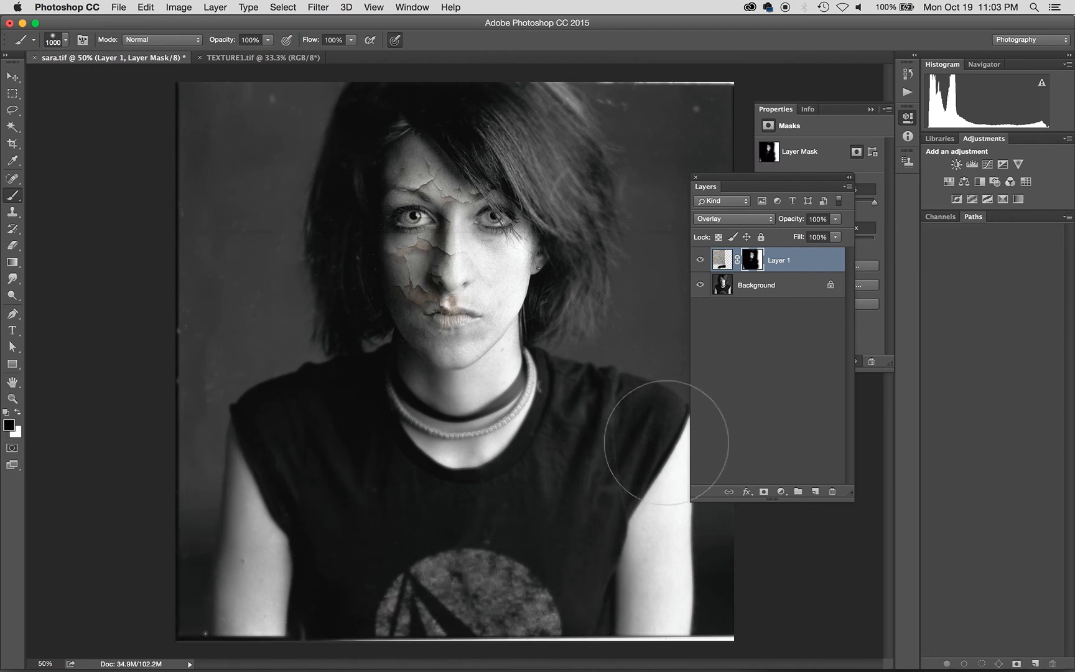
Step: Copy the entire TEXTURE1.tif image and paste it as a new layer into sara.tif
left_click(266, 58)
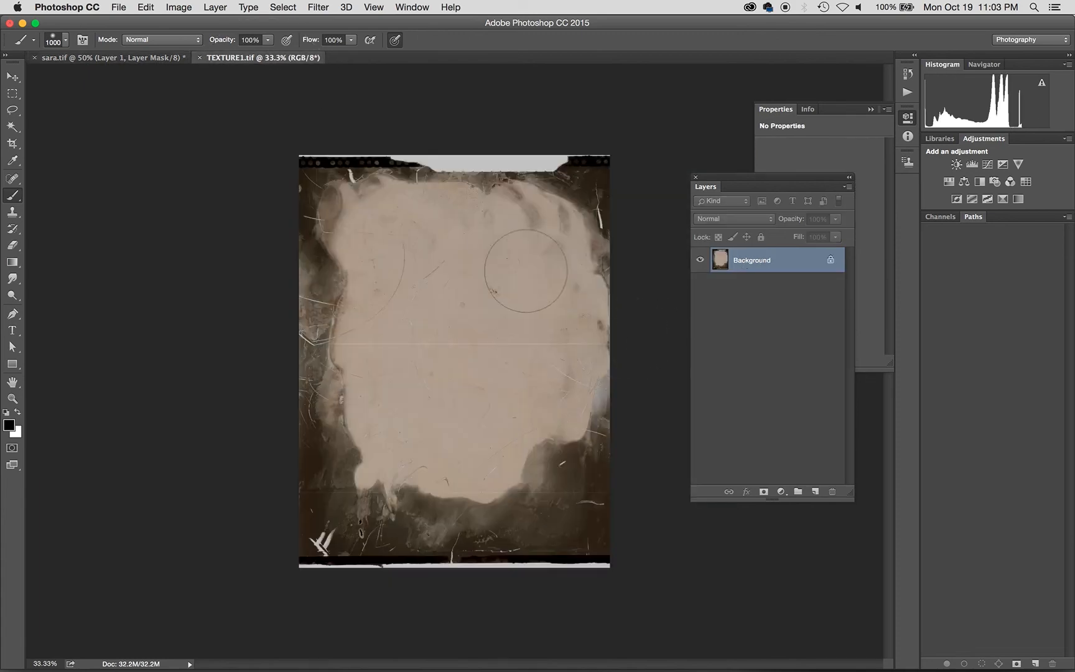
key("super+a")
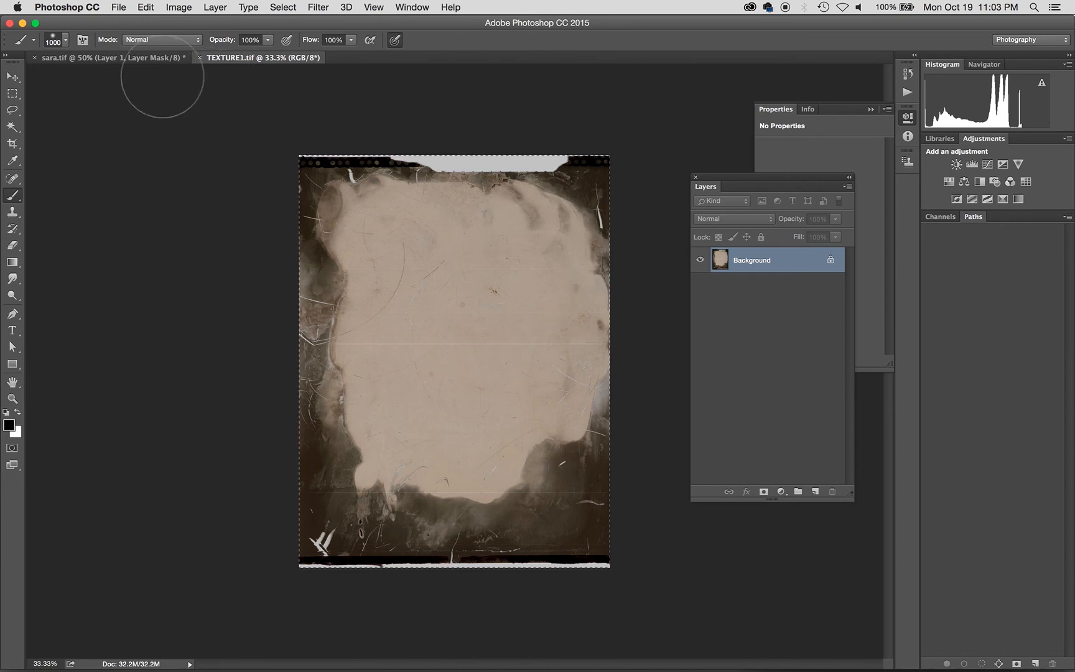
left_click(133, 57)
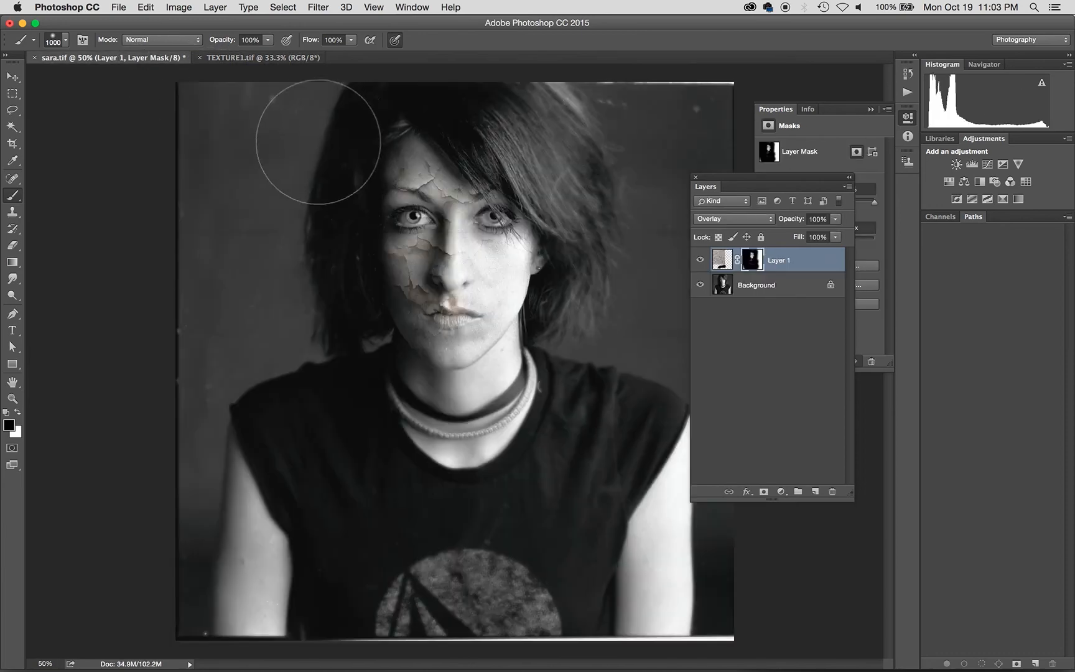
left_click(275, 57)
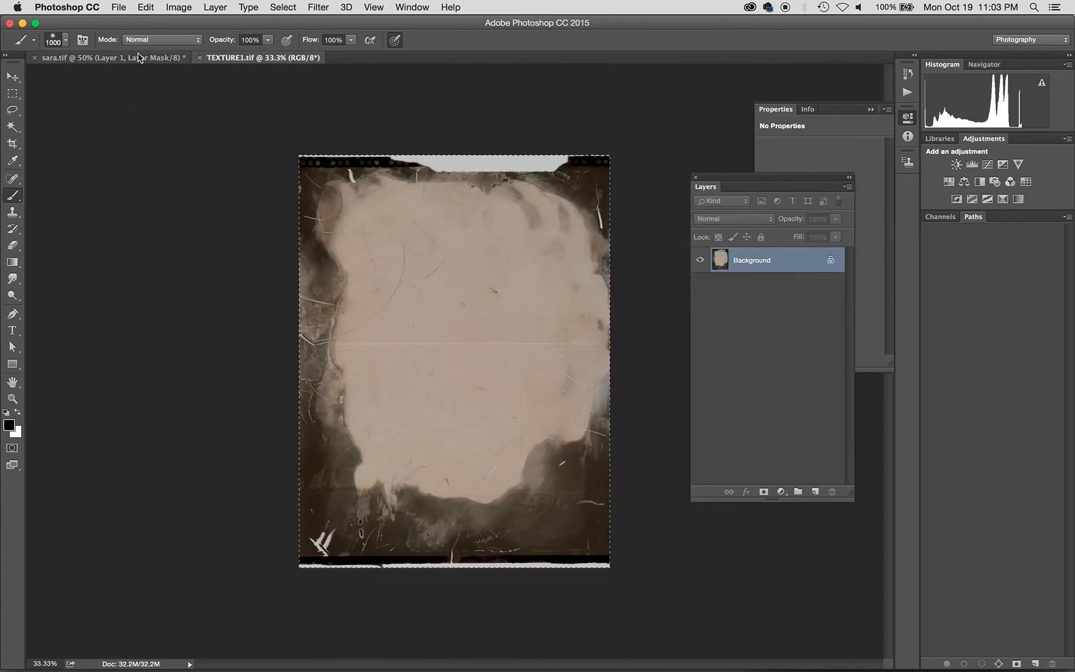
left_click(109, 57)
key("super+v")
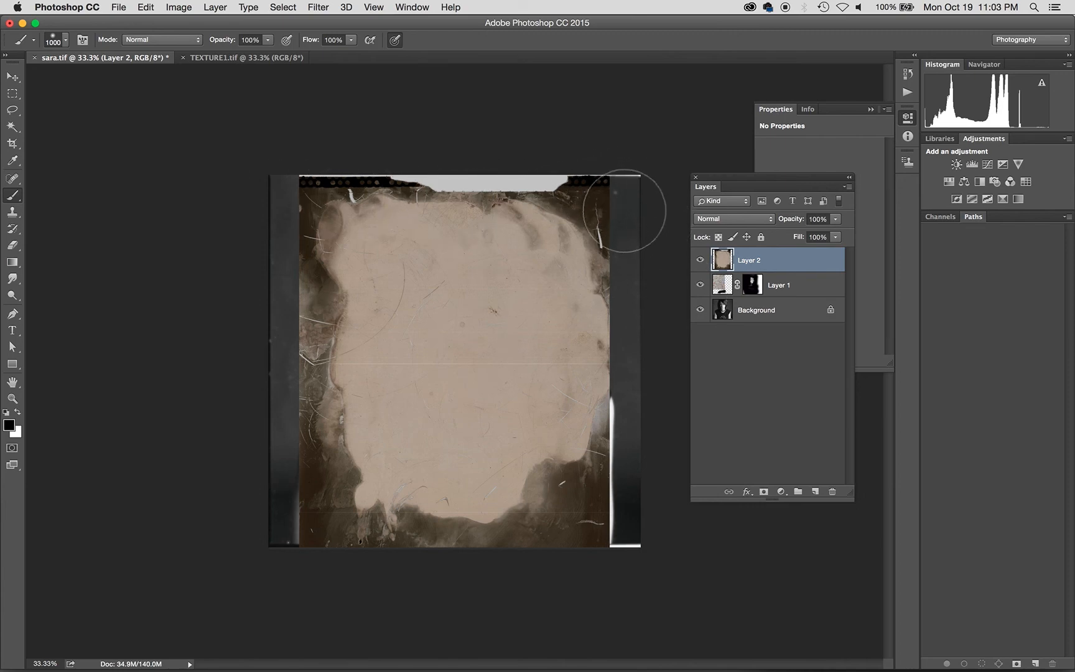
Step: Scale the pasted texture to about 120% with Free Transform and position it to cover the whole portrait
key("v")
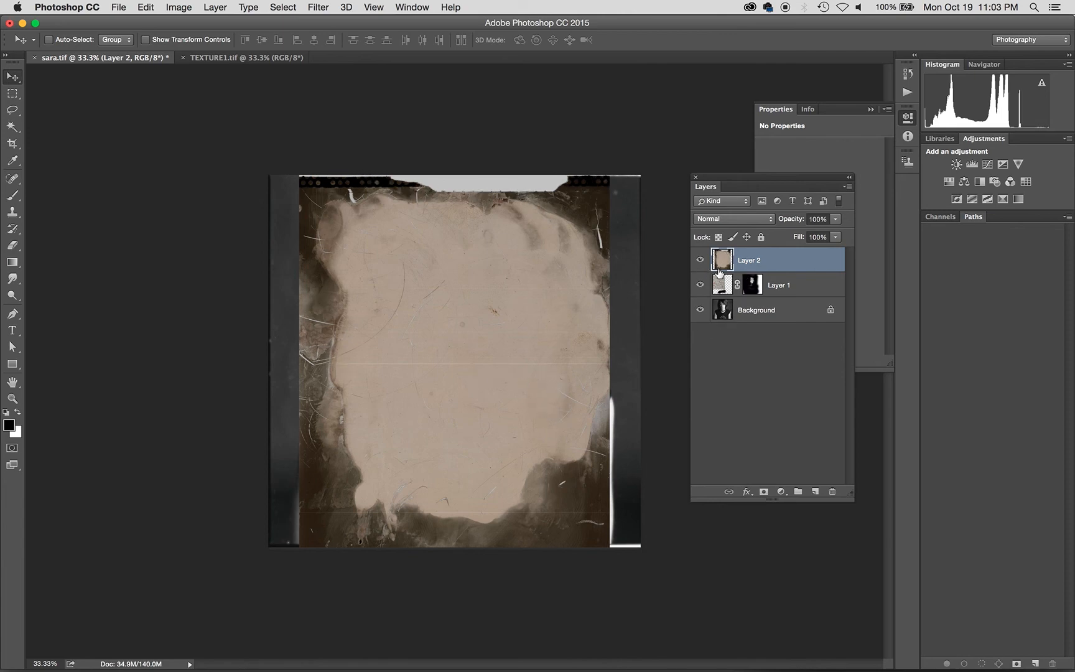
left_click(145, 7)
mouse_move(175, 4)
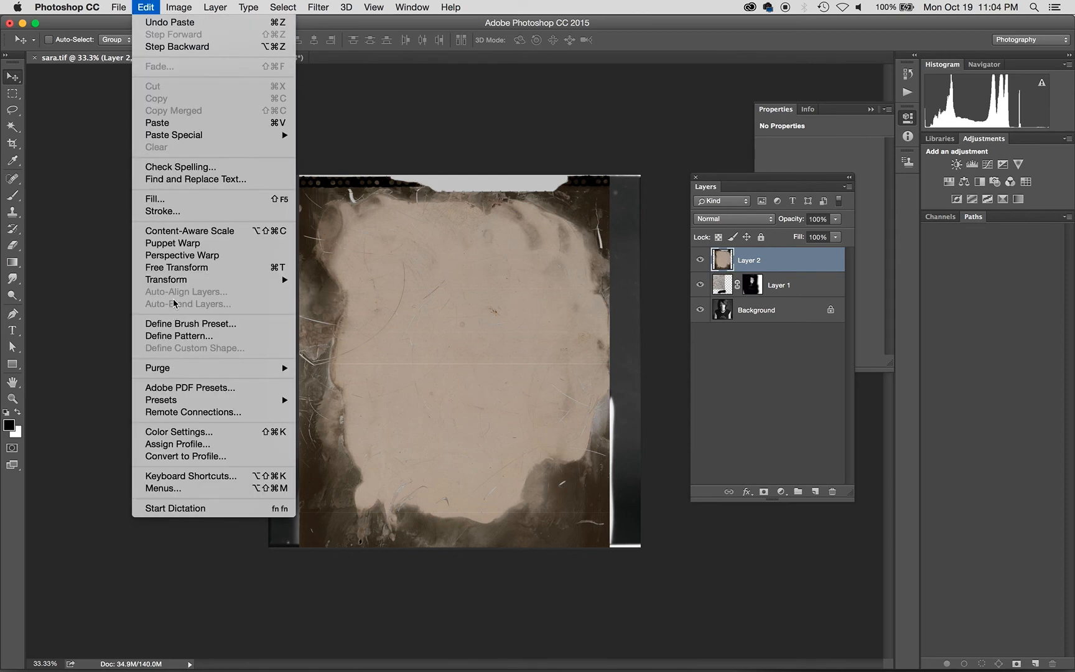
left_click(209, 274)
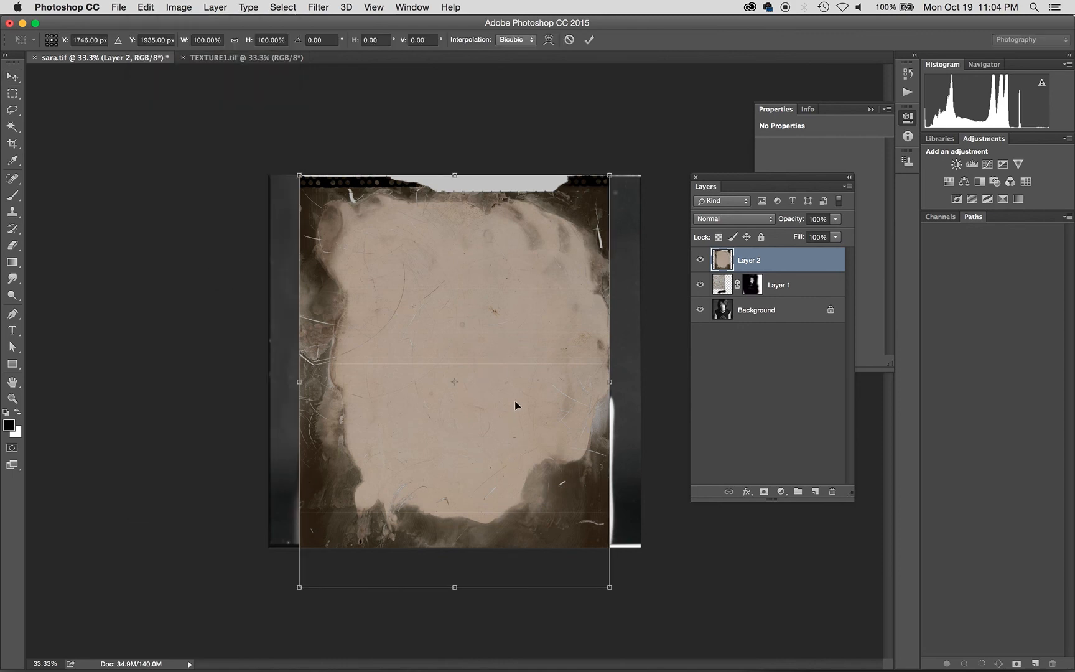
left_click_drag(515, 405, 484, 405)
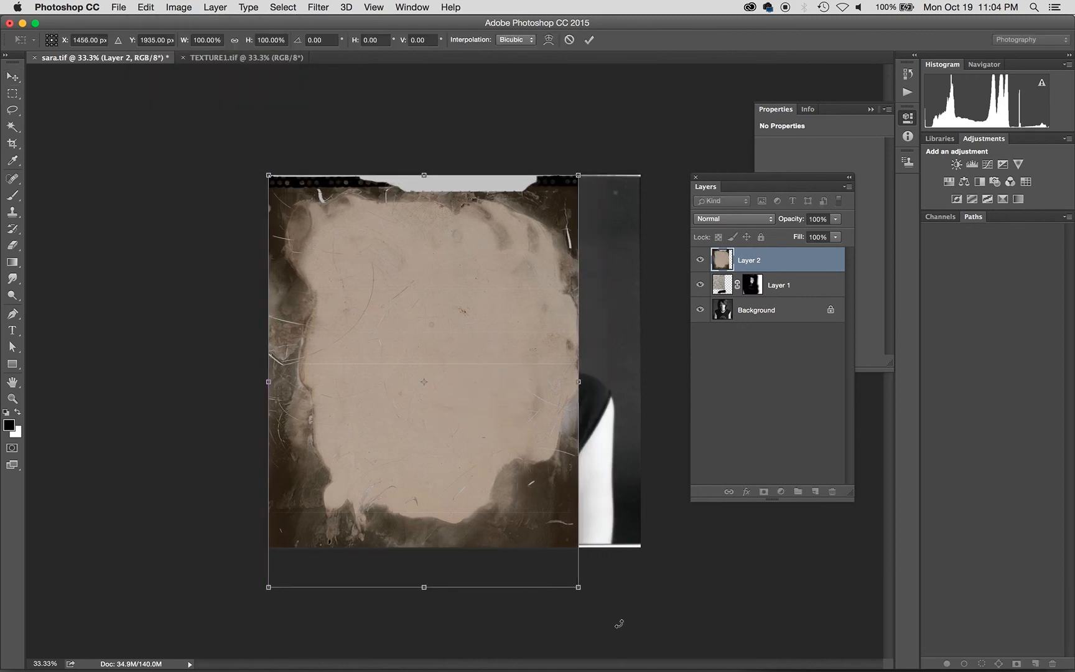
left_click_drag(578, 589, 669, 648)
left_click_drag(532, 565, 534, 533)
left_click_drag(526, 485, 526, 473)
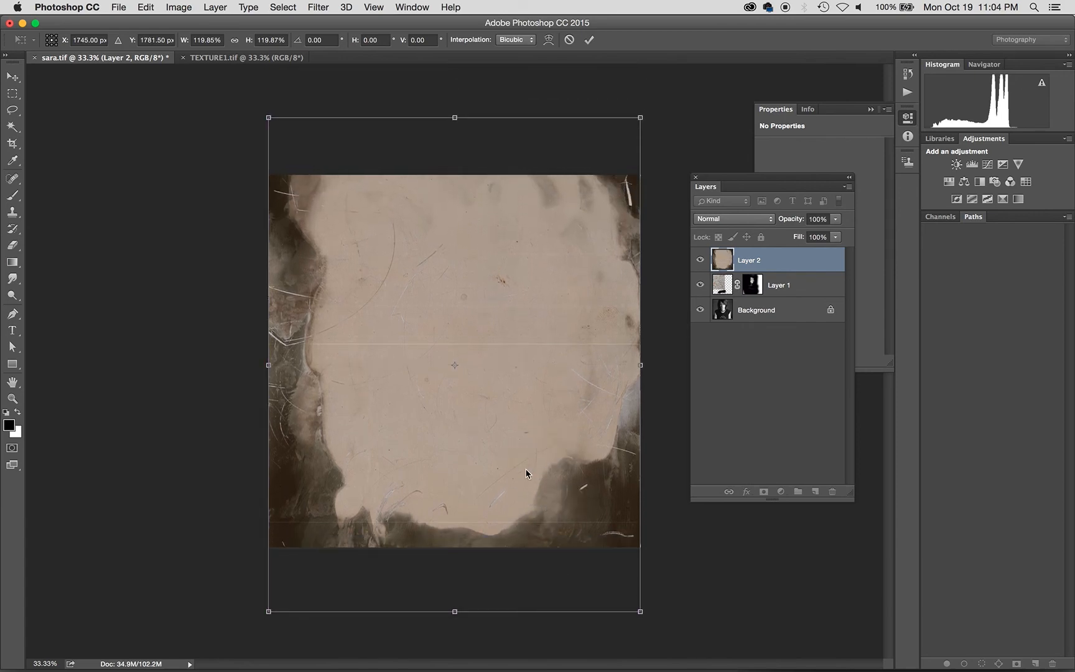
left_click_drag(458, 421, 483, 430)
key("Return")
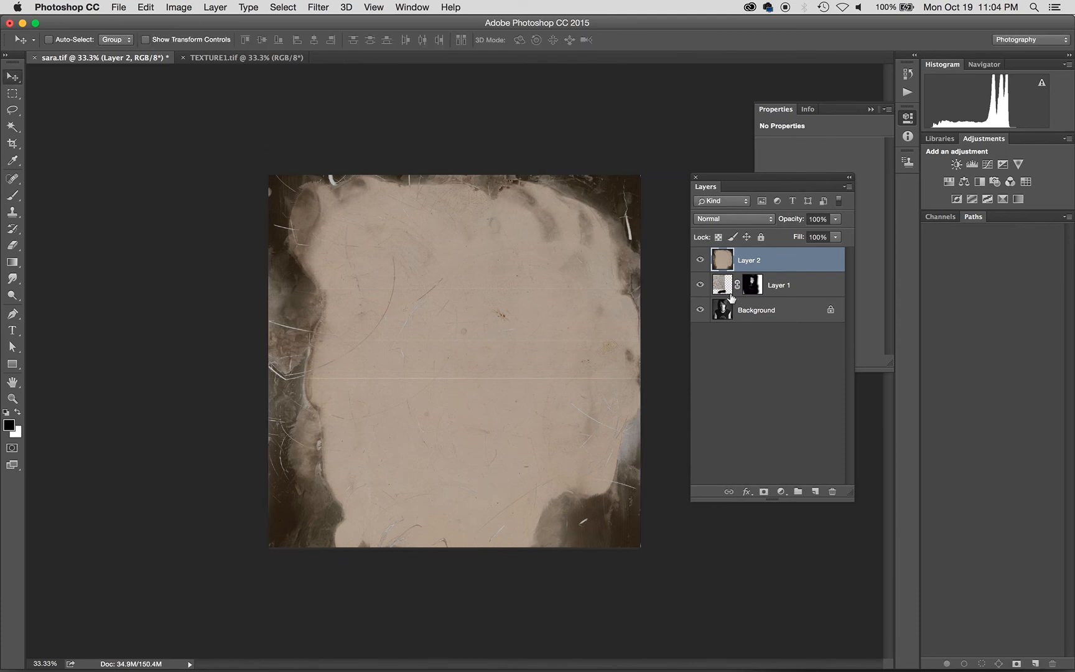
Step: Try the darkening blend modes on Layer 2, including Multiply, Color Burn, Linear Burn and Darker Color
left_click(769, 222)
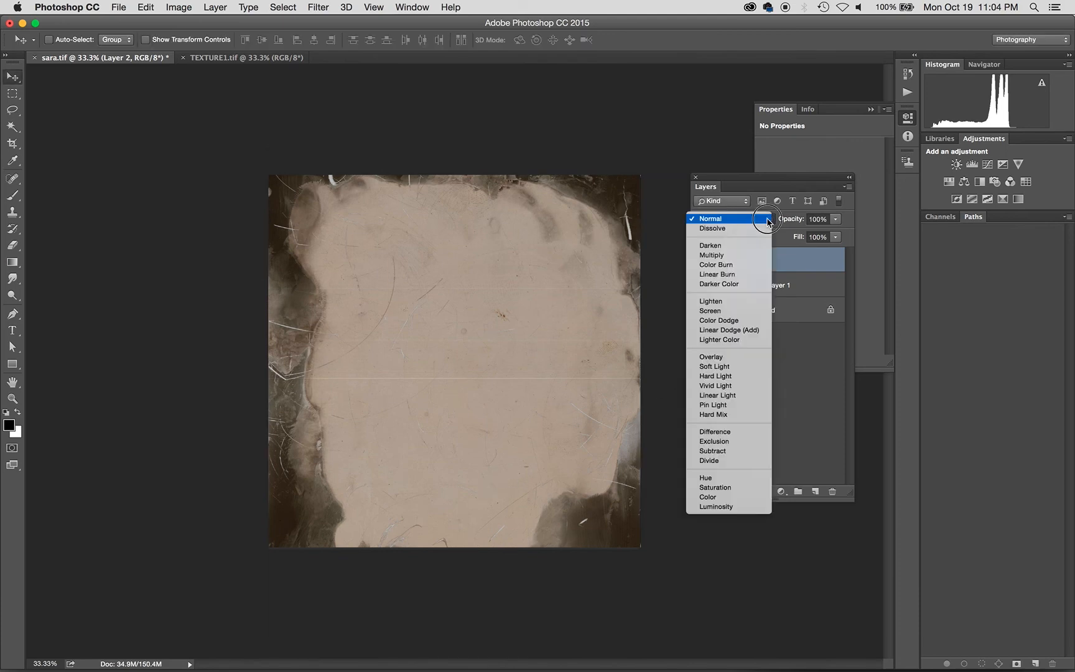
left_click(754, 250)
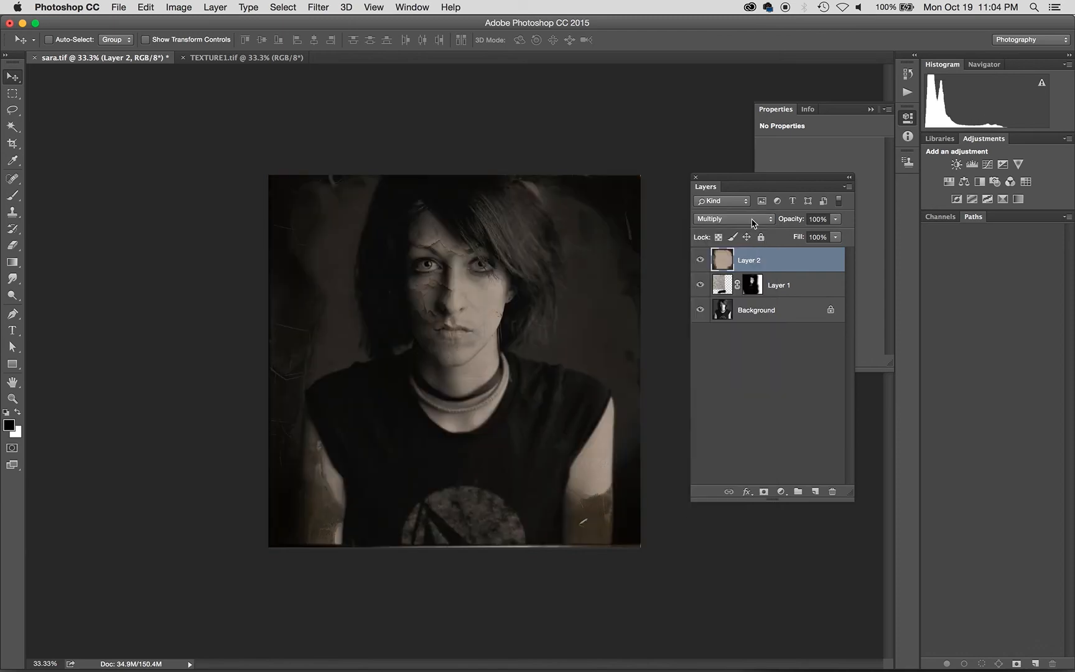
left_click(753, 223)
left_click(751, 234)
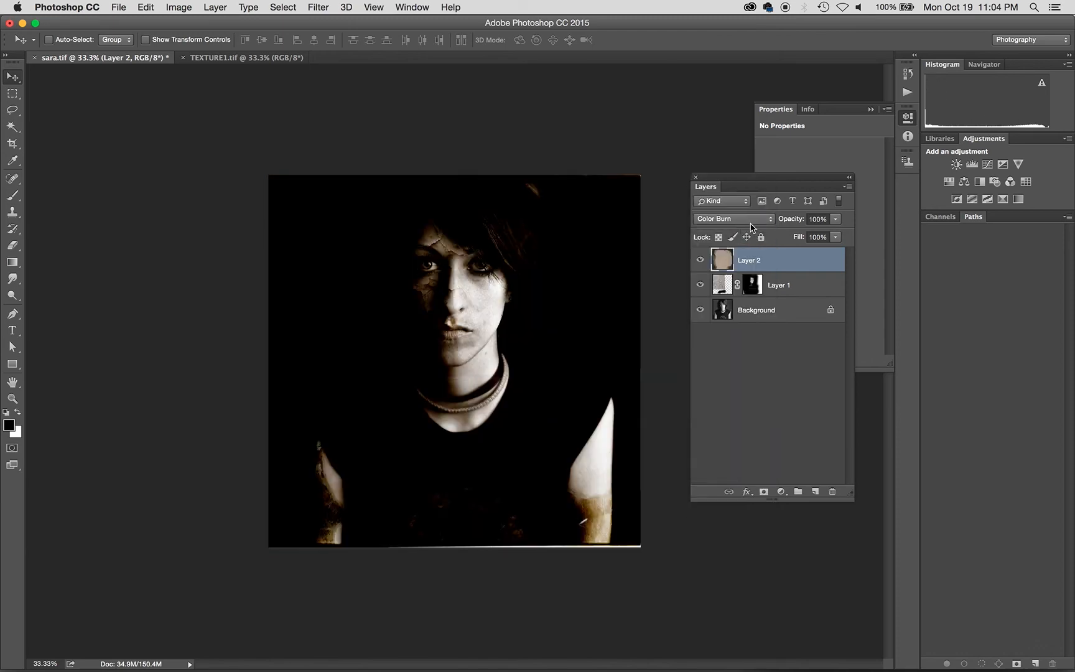
left_click(751, 223)
left_click(750, 230)
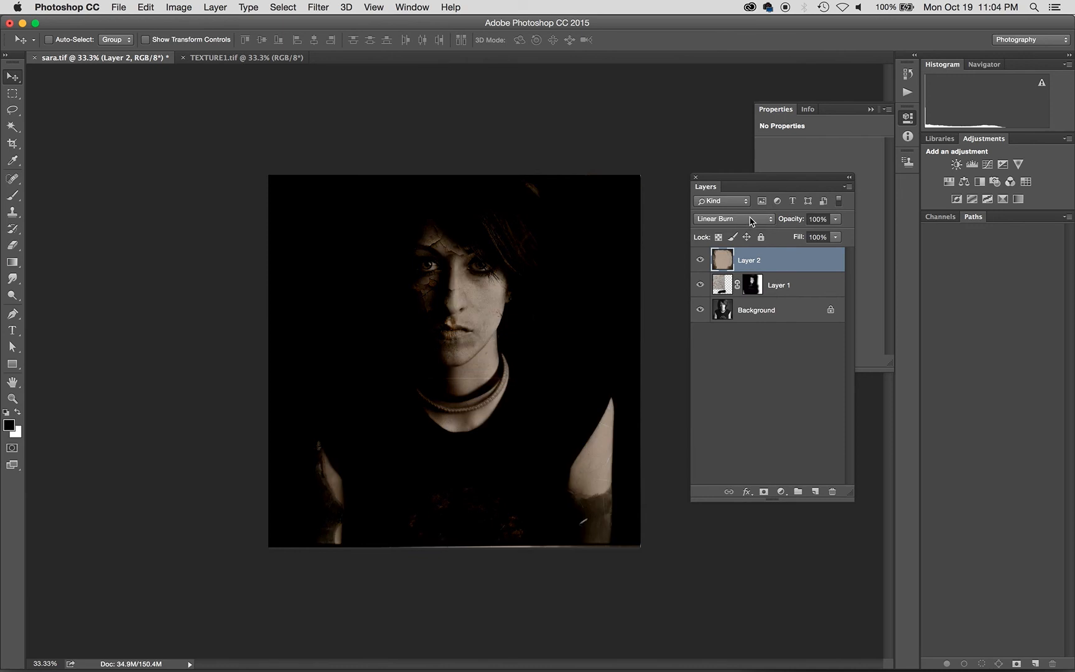
left_click(751, 221)
left_click(749, 237)
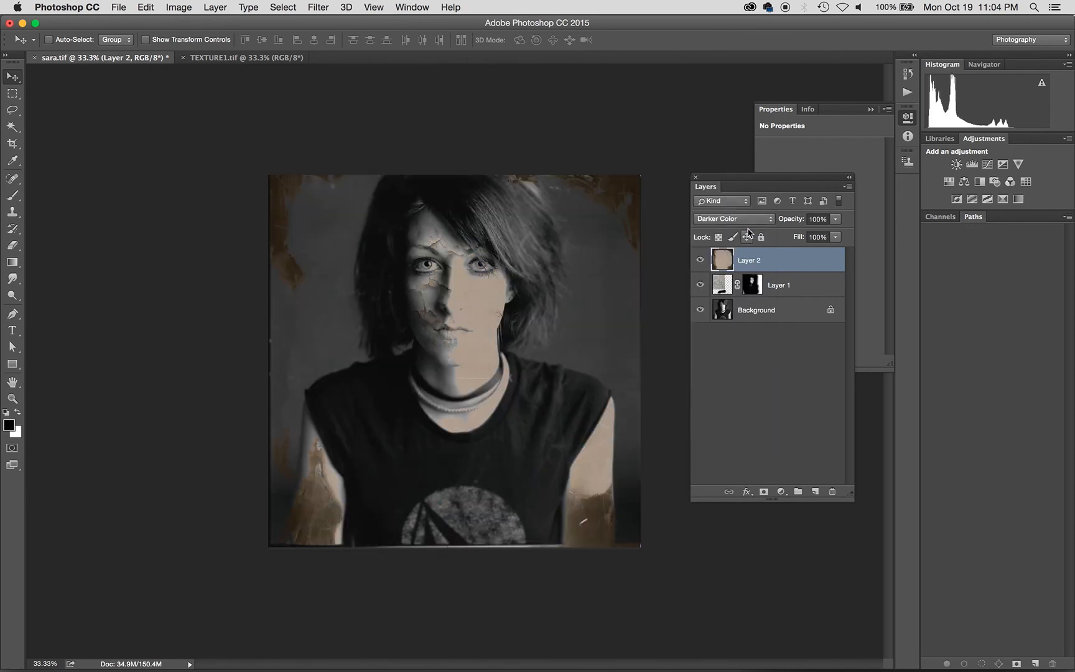
Step: Try the lightening blend modes on Layer 2, including Lighten, Color Dodge and Linear Dodge (Add)
left_click(749, 222)
left_click(745, 232)
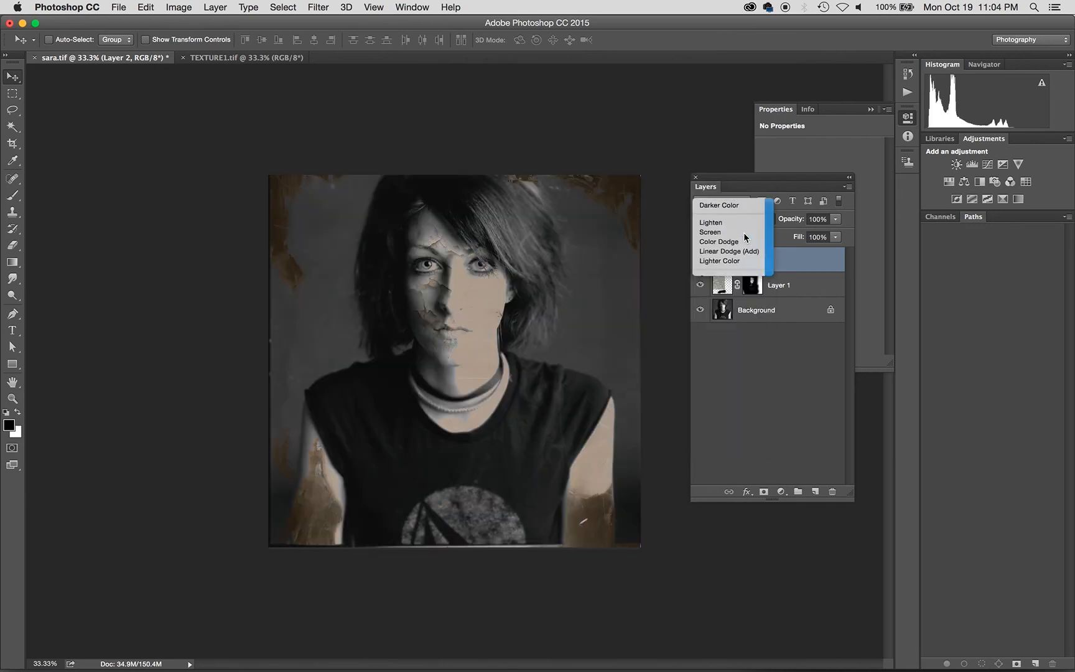
left_click(745, 223)
left_click(746, 228)
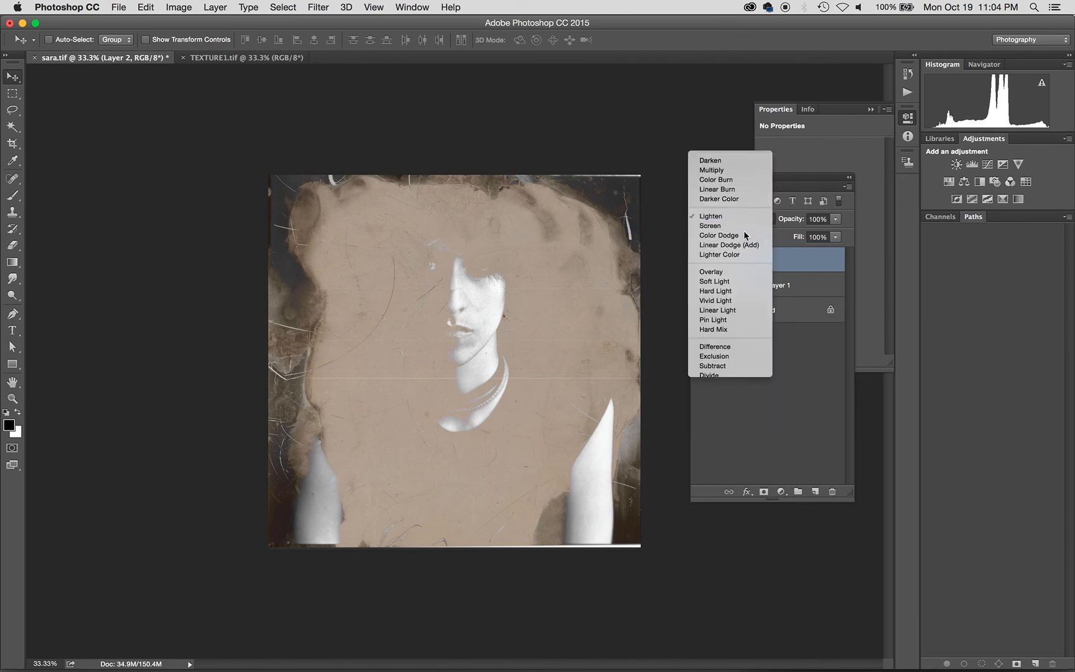
left_click(744, 225)
left_click(744, 227)
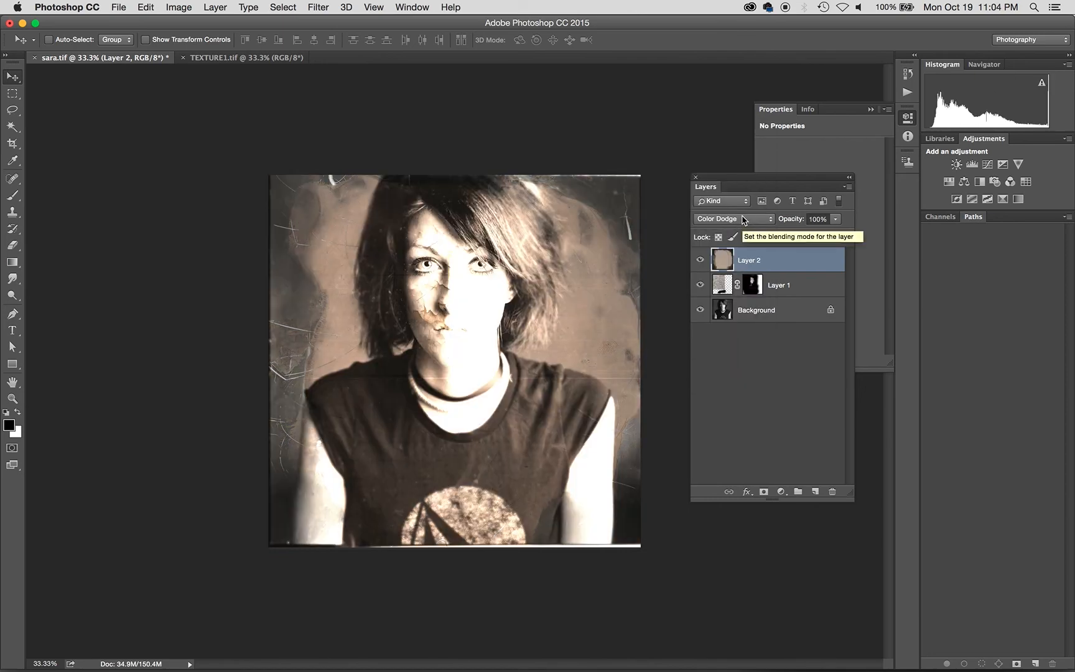
left_click(744, 219)
left_click(744, 227)
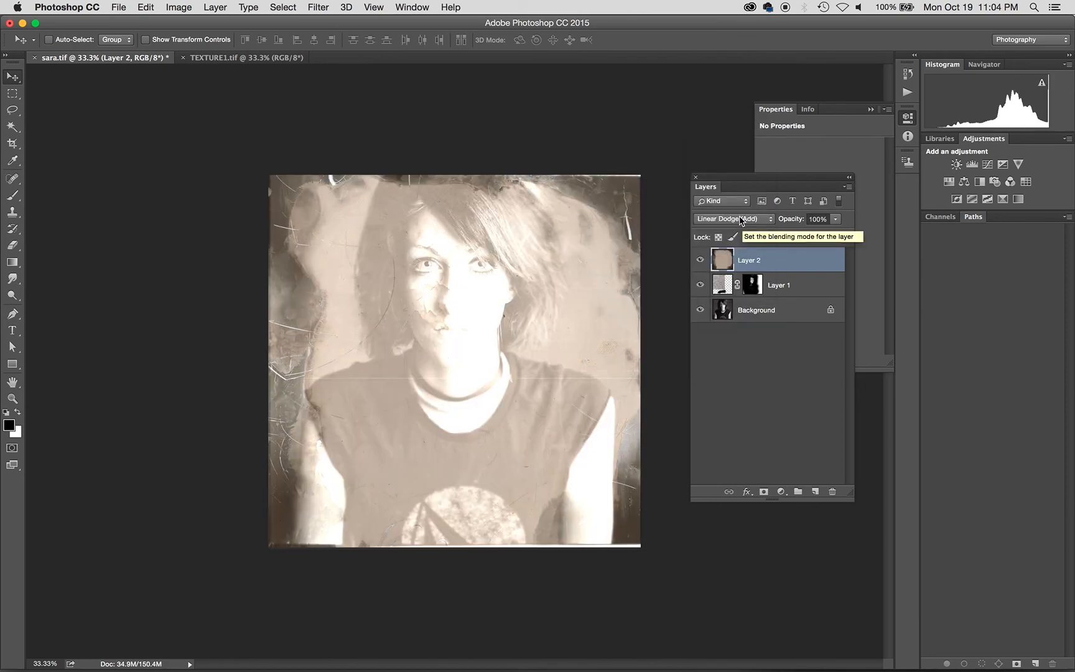
Step: Try the contrast blend modes on Layer 2 from Overlay through Soft Light, Hard Light, Vivid Light and Linear Light to Pin Light
left_click(742, 221)
left_click(734, 246)
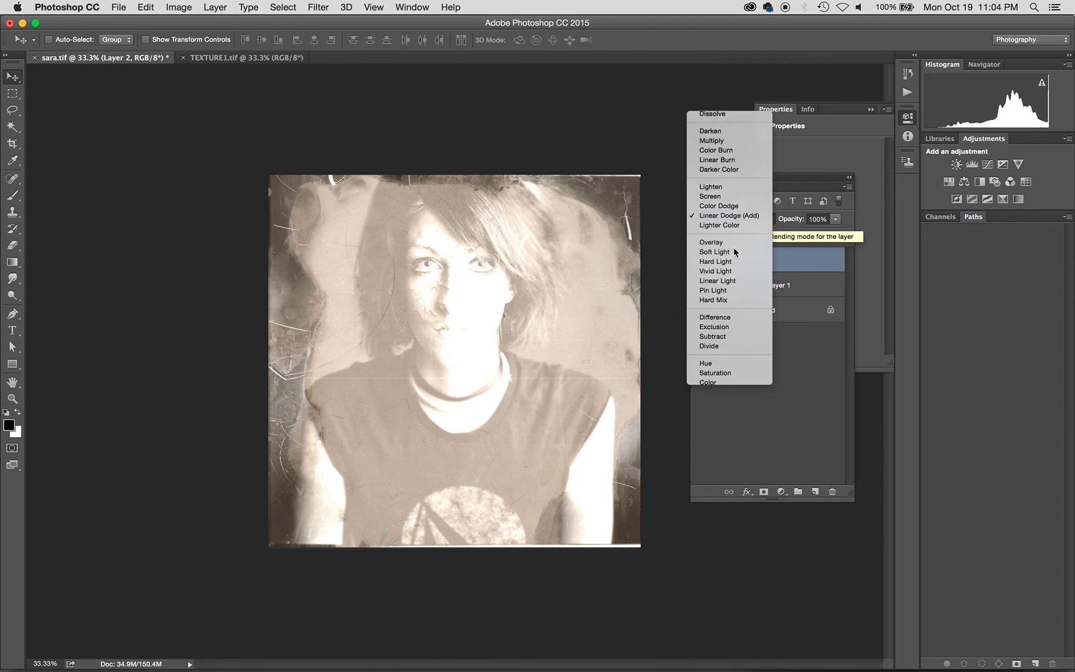
left_click(737, 220)
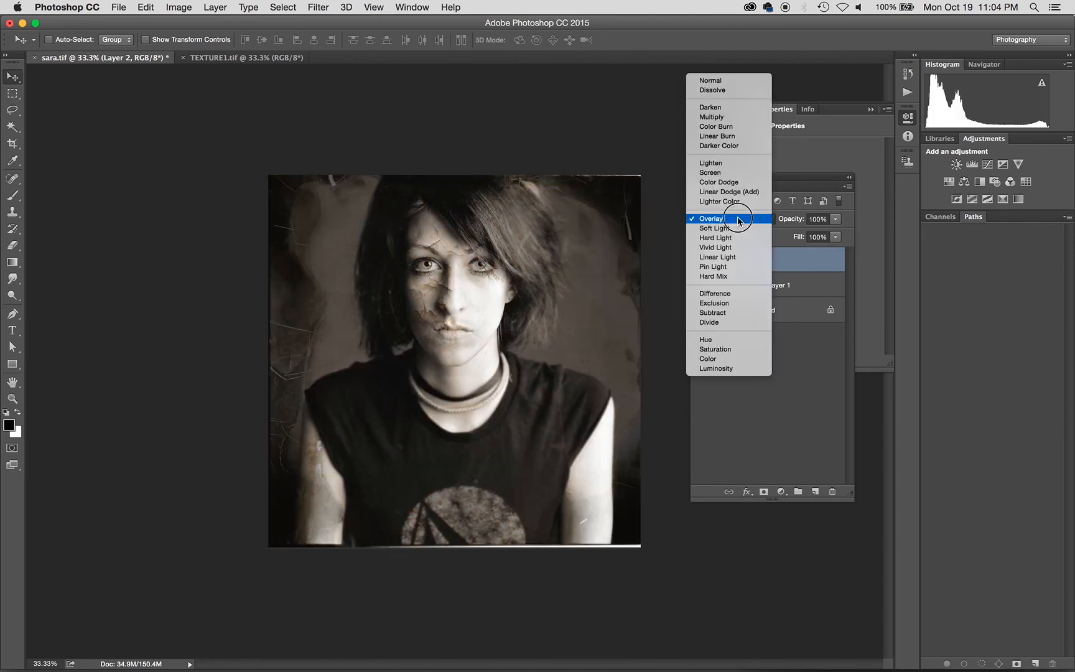
left_click(737, 224)
left_click(738, 224)
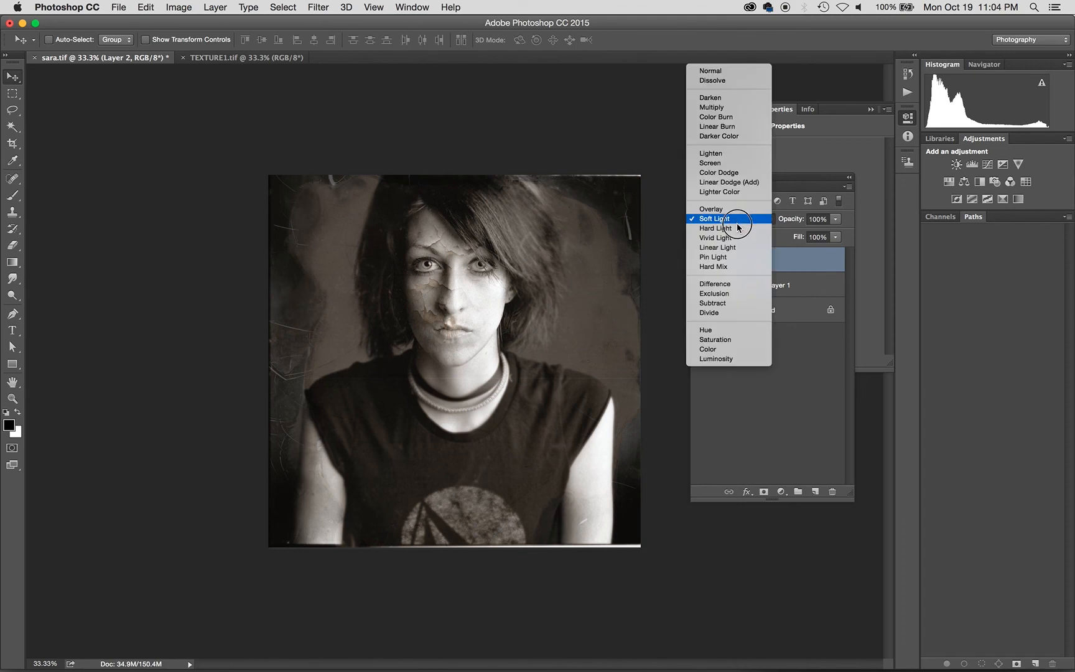
left_click(738, 228)
left_click(737, 215)
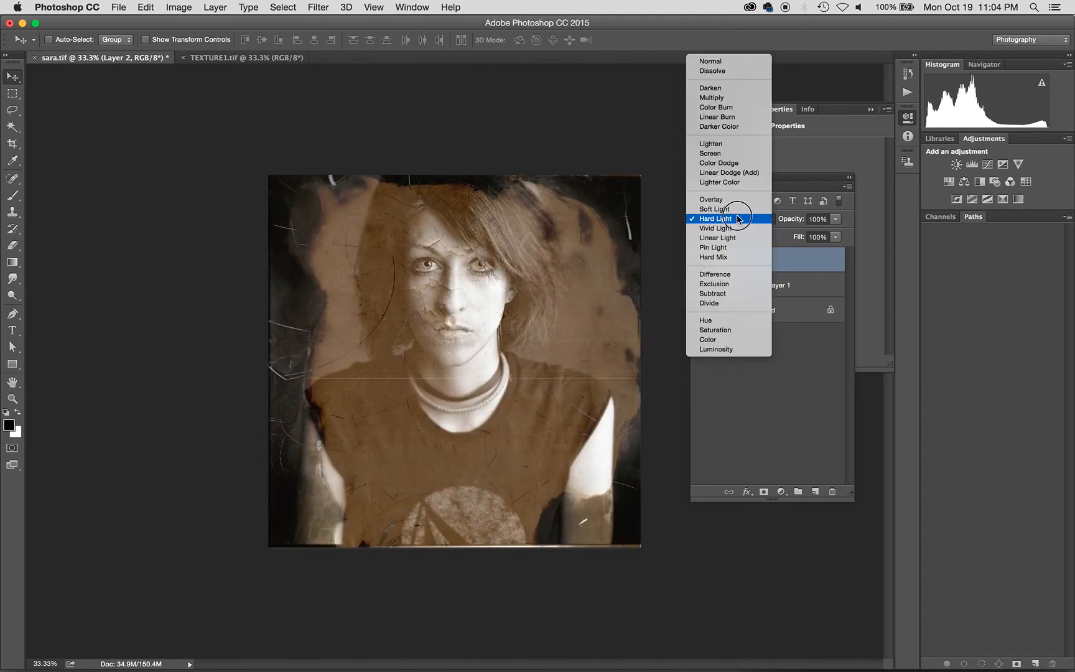
left_click(737, 229)
left_click(737, 222)
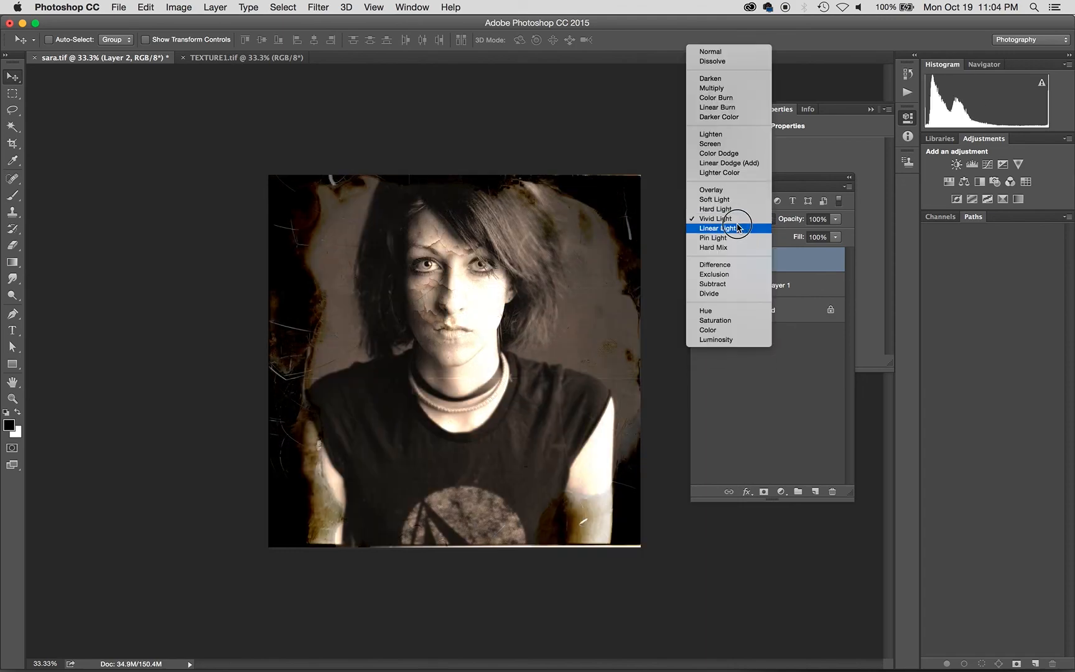
left_click(739, 227)
left_click(740, 219)
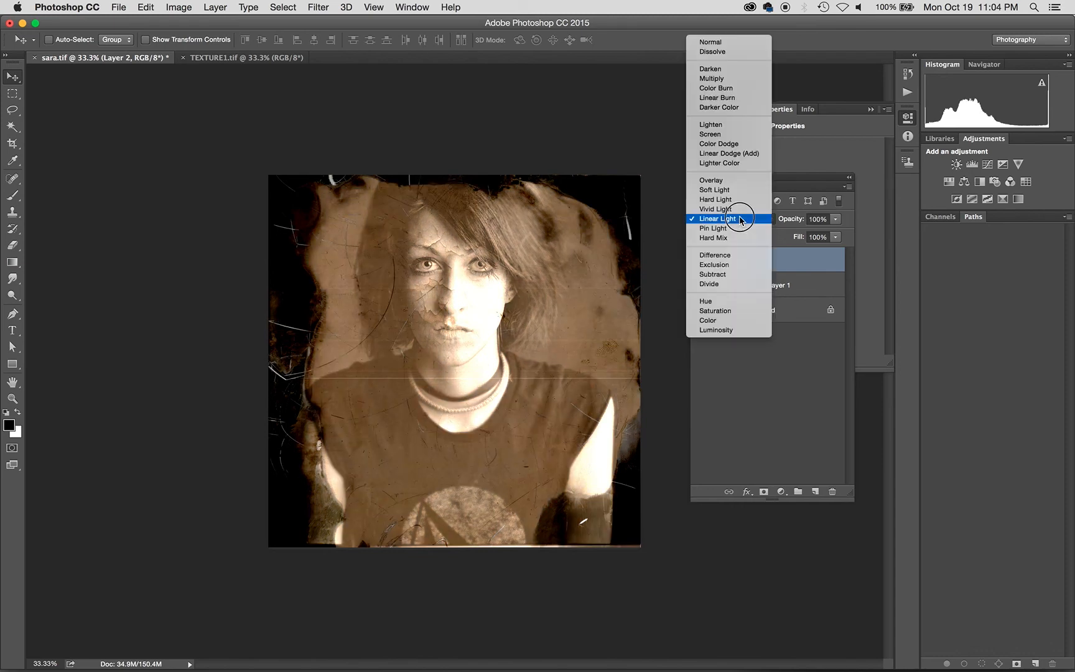
left_click(739, 228)
Step: Try the Exclusion and Color blend modes on Layer 2
left_click(740, 220)
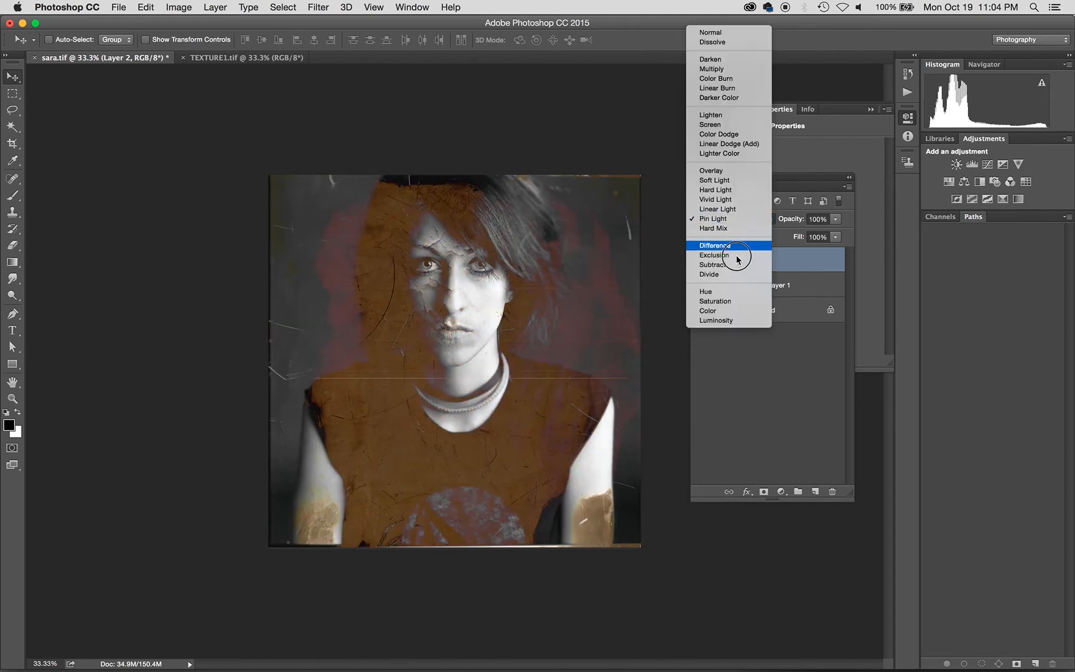
left_click(733, 255)
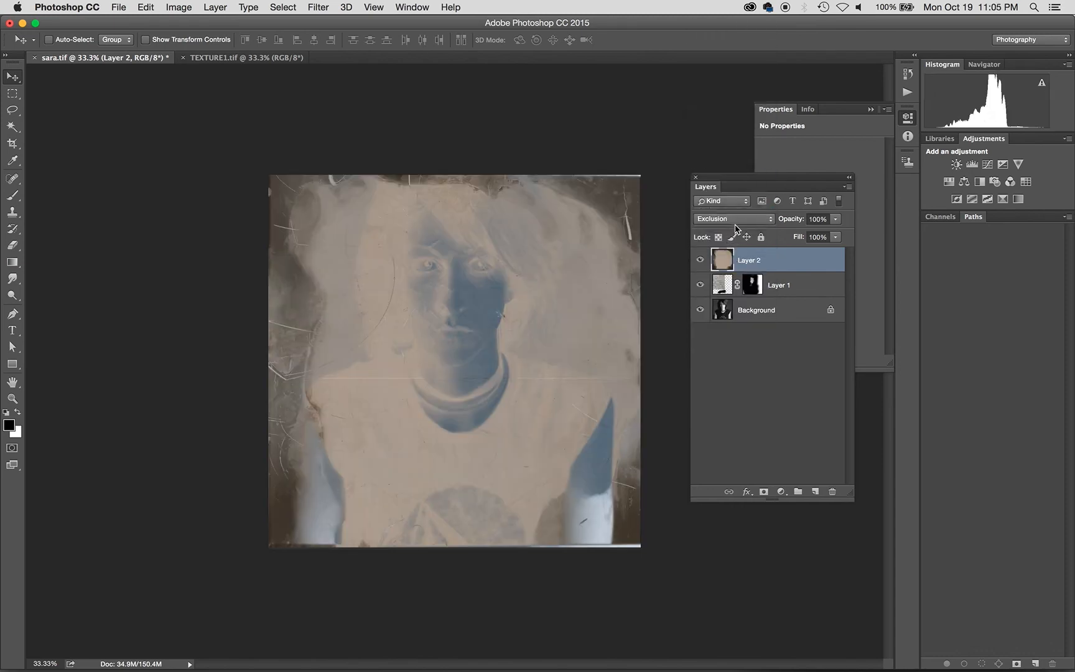
left_click(736, 220)
left_click(731, 274)
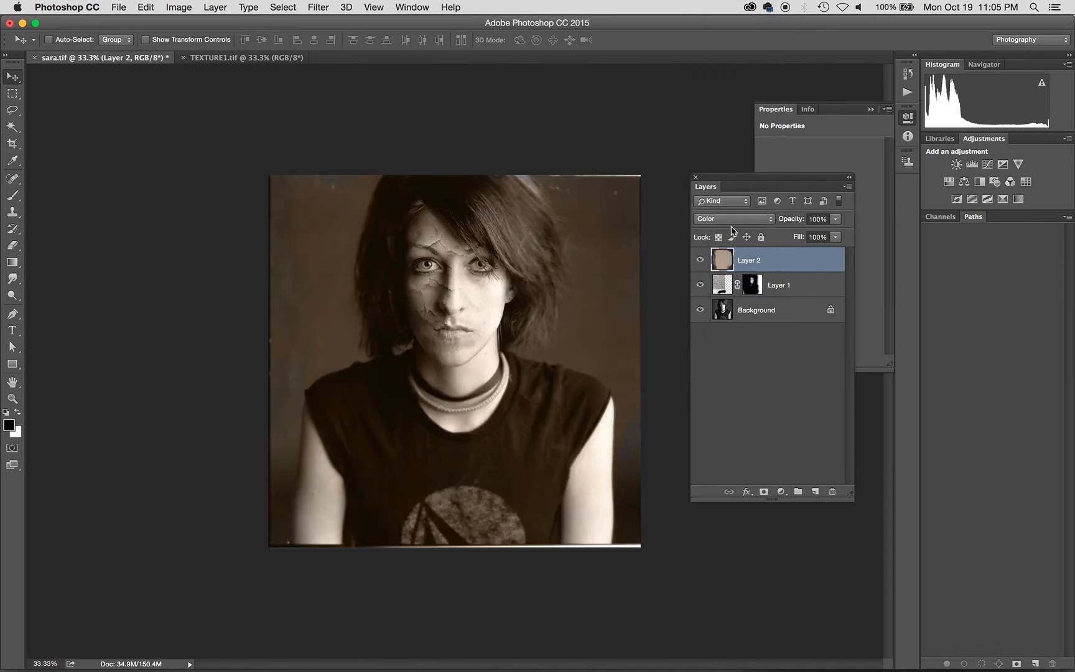
Step: Compare Soft Light with Overlay on Layer 2, set it to Overlay, and check the image with the layer hidden and shown
left_click(734, 221)
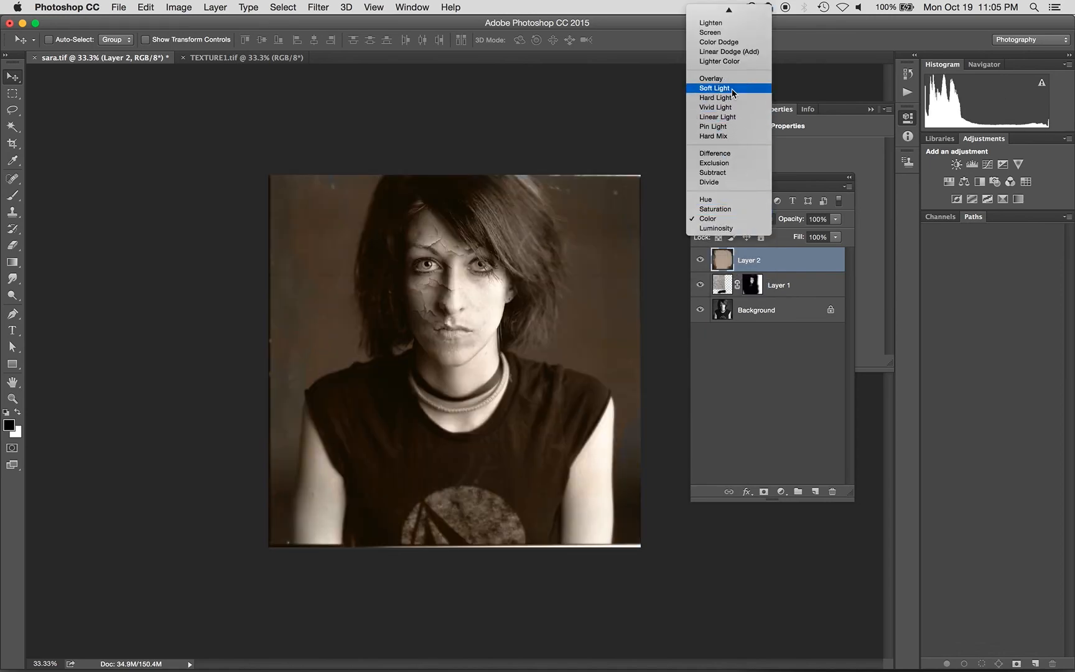
left_click(726, 90)
left_click(734, 219)
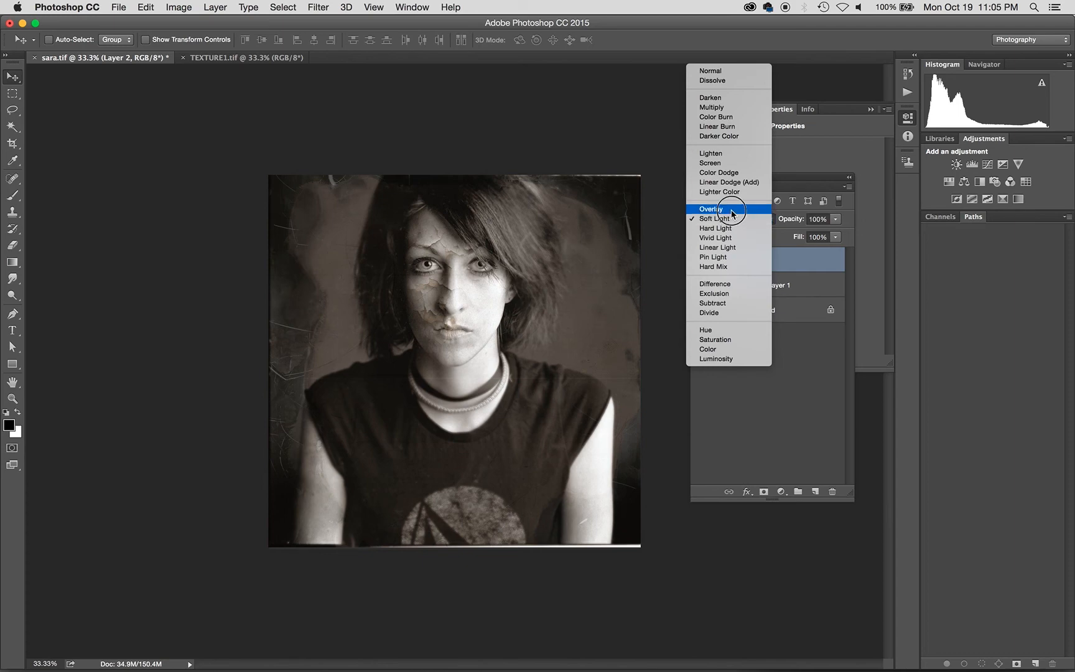
left_click(731, 213)
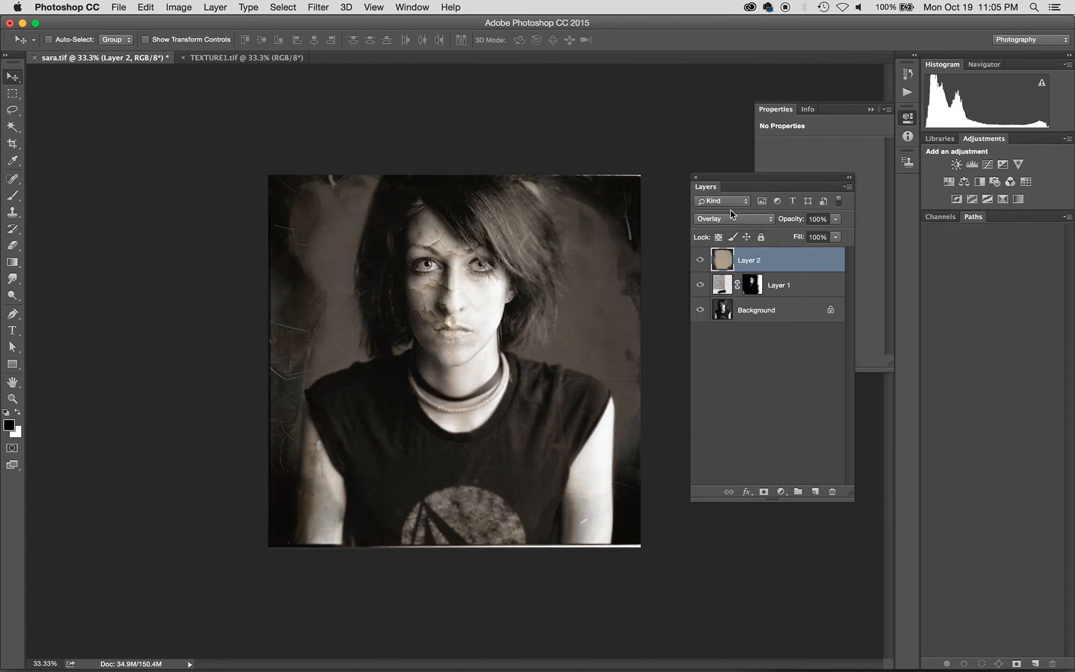
left_click(700, 260)
left_click(700, 260)
Step: Try the Hard Light, Soft Light, Darken and Multiply blend modes on Layer 1, comparing the result with Layer 2 hidden
left_click(720, 283)
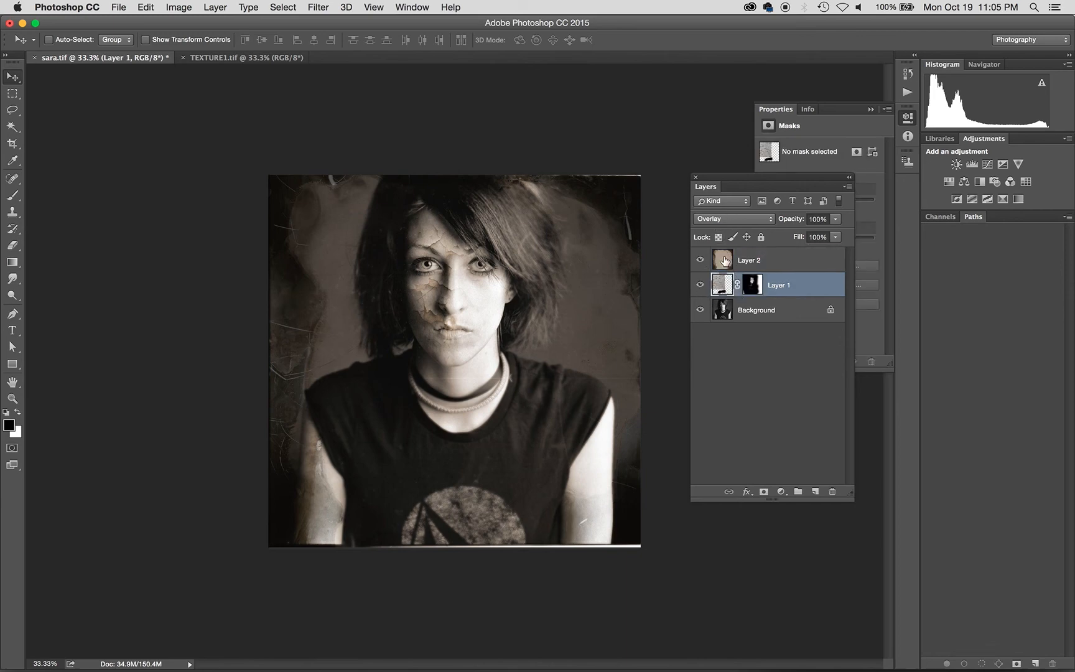
left_click(737, 219)
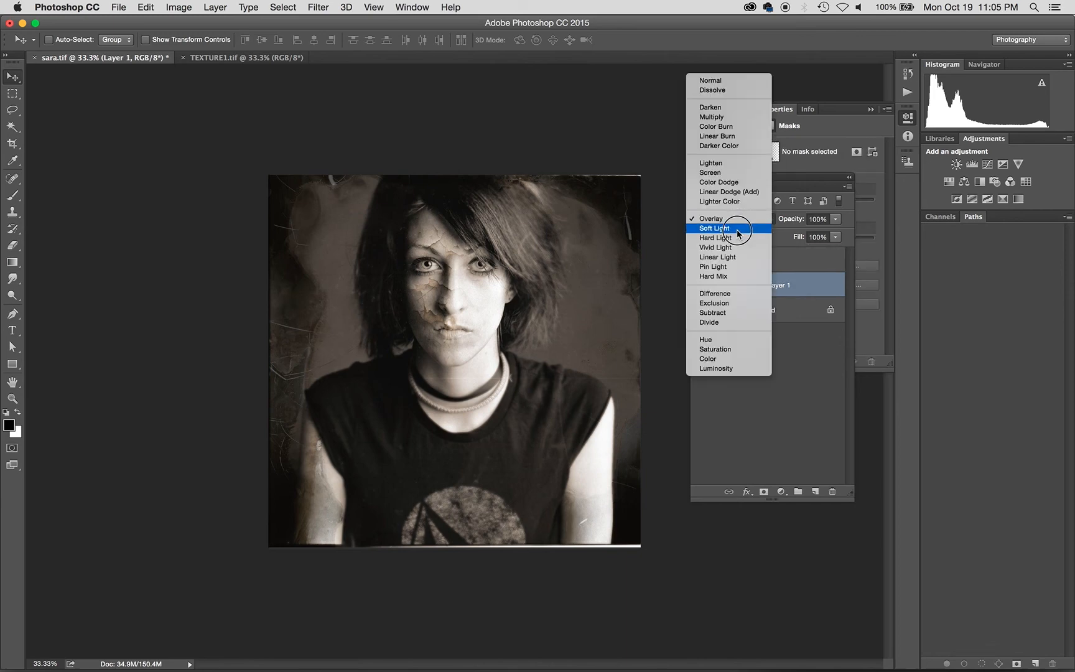
left_click(737, 240)
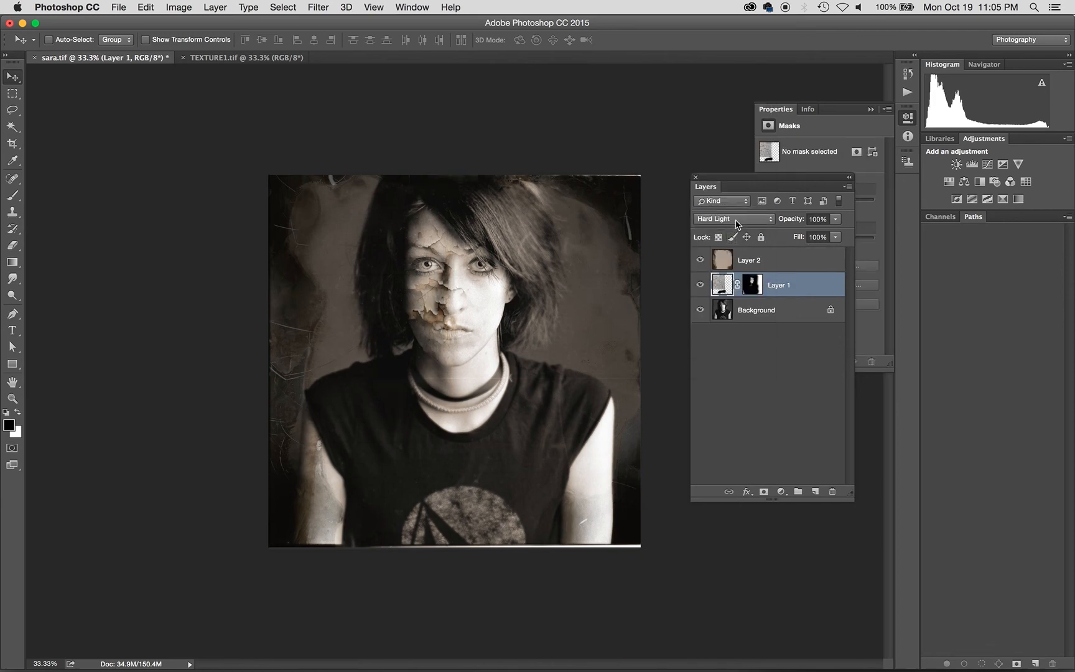
left_click(735, 221)
left_click(734, 211)
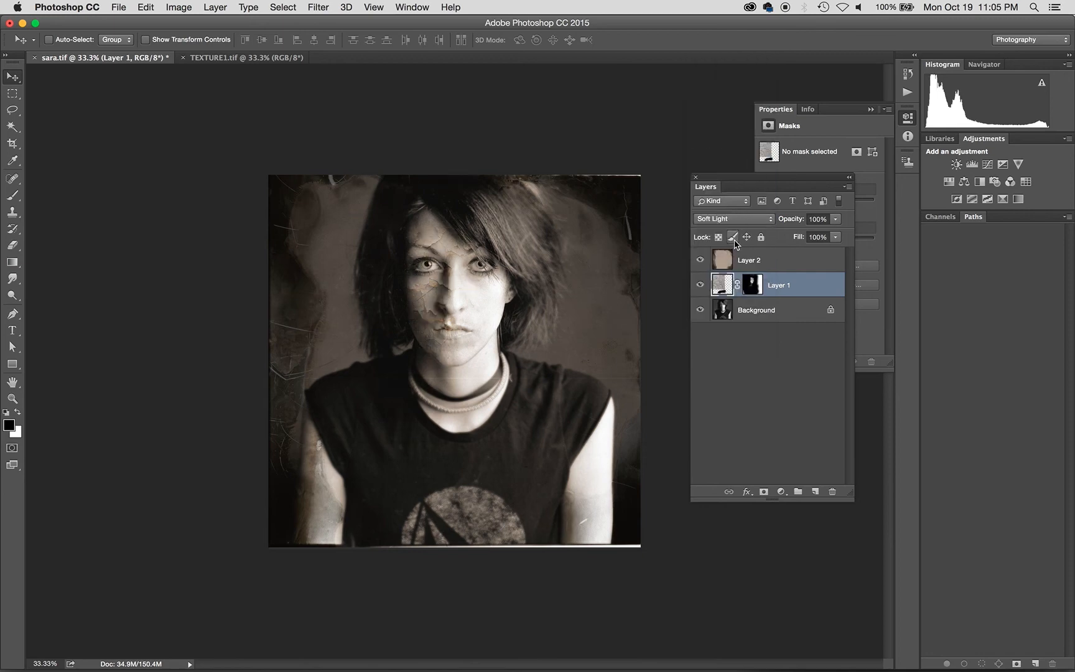
left_click(736, 221)
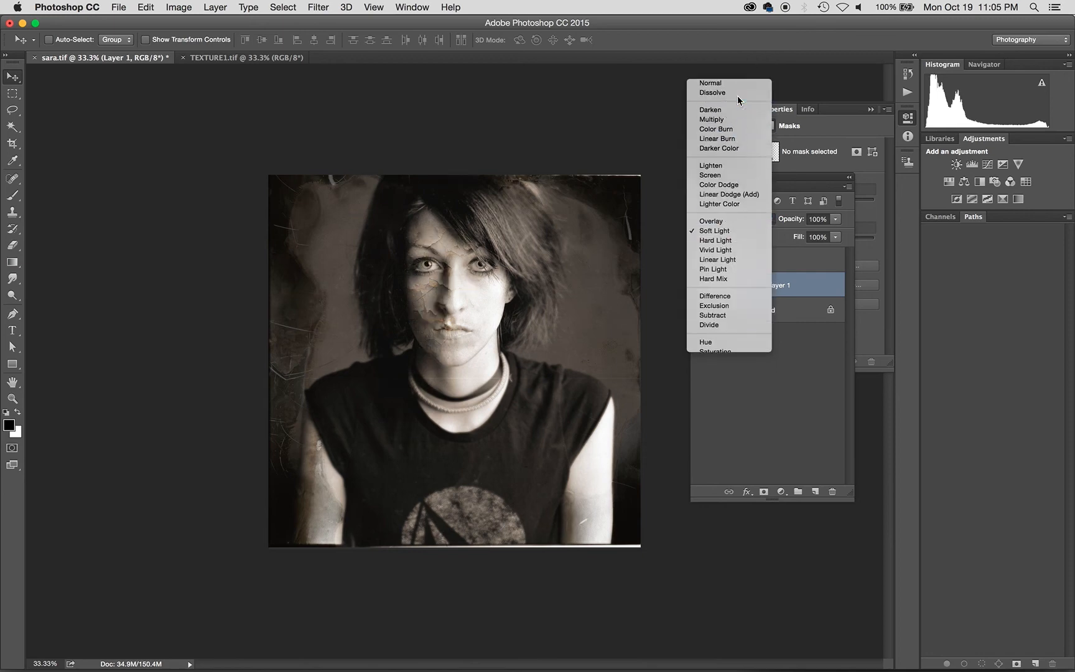
left_click(738, 109)
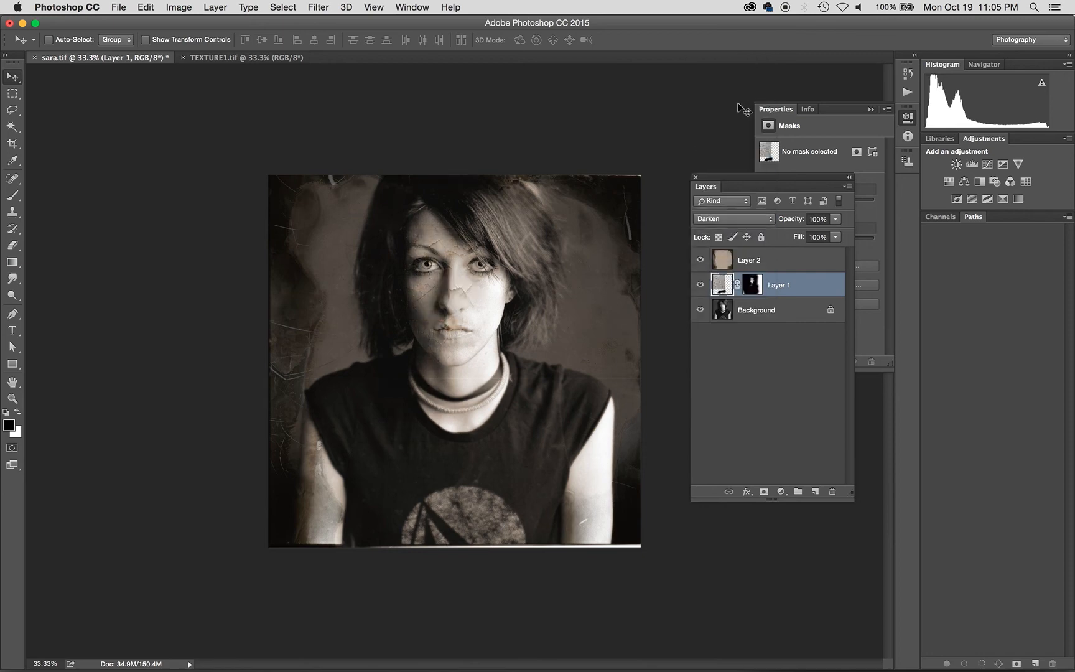
left_click(739, 221)
left_click(739, 228)
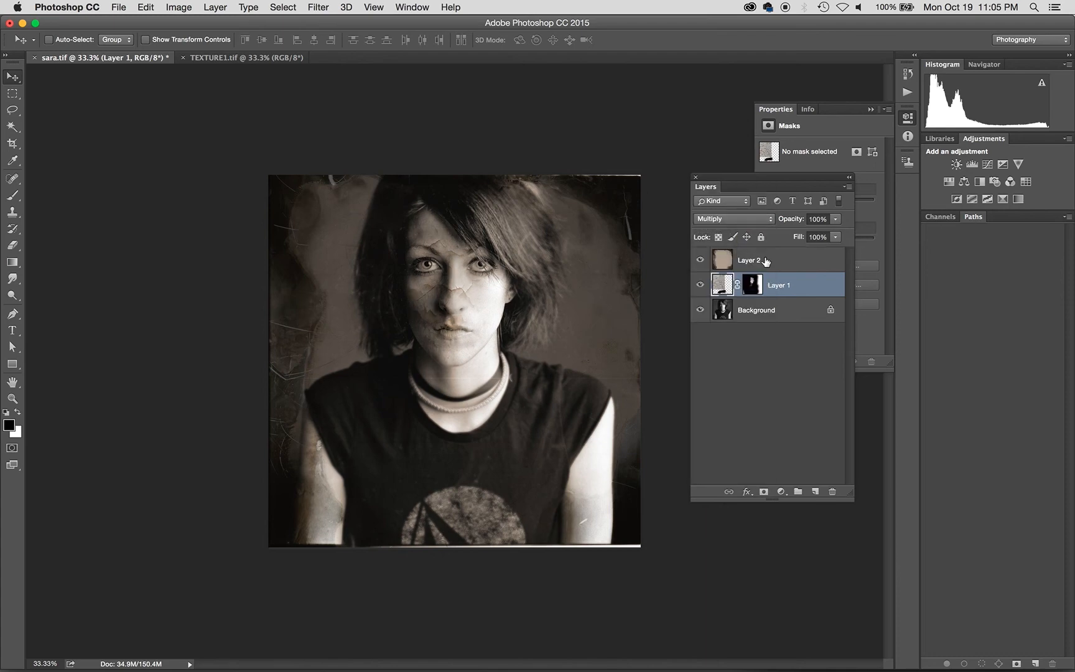
left_click(699, 260)
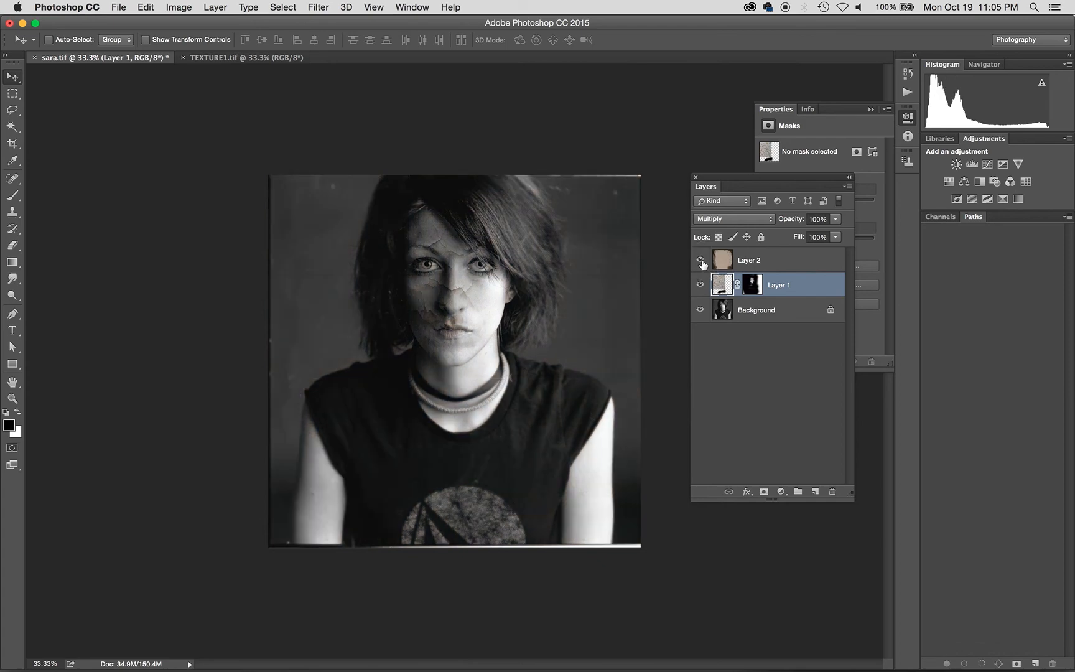
left_click(700, 260)
Step: Set Layer 1's blend mode back to Overlay and compare the image with Layer 2 hidden and shown
left_click(757, 225)
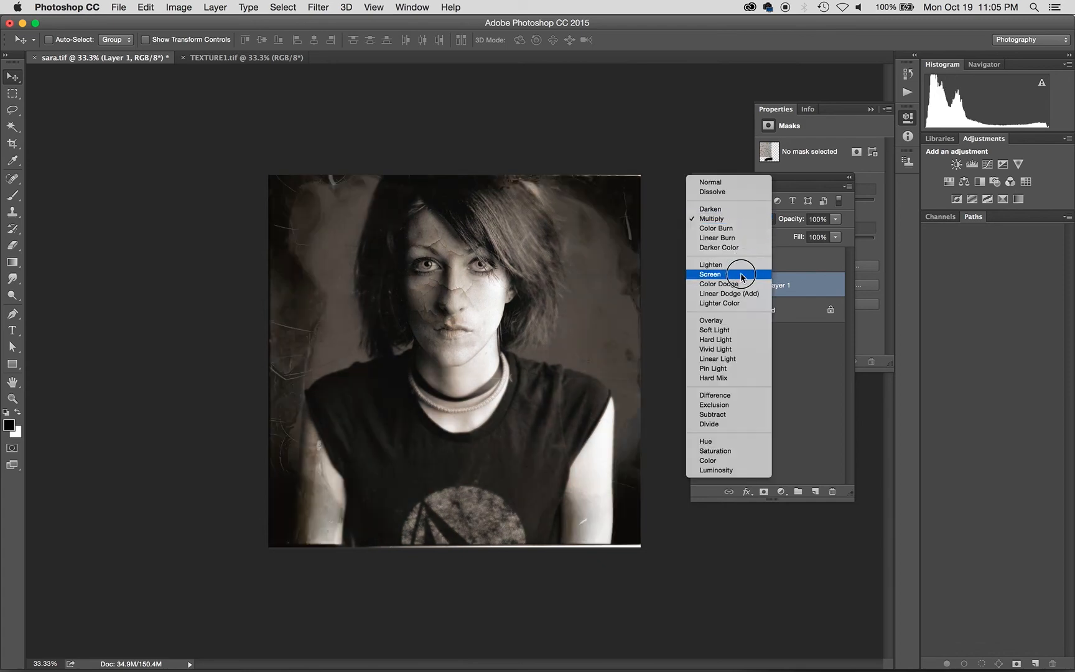
left_click(729, 312)
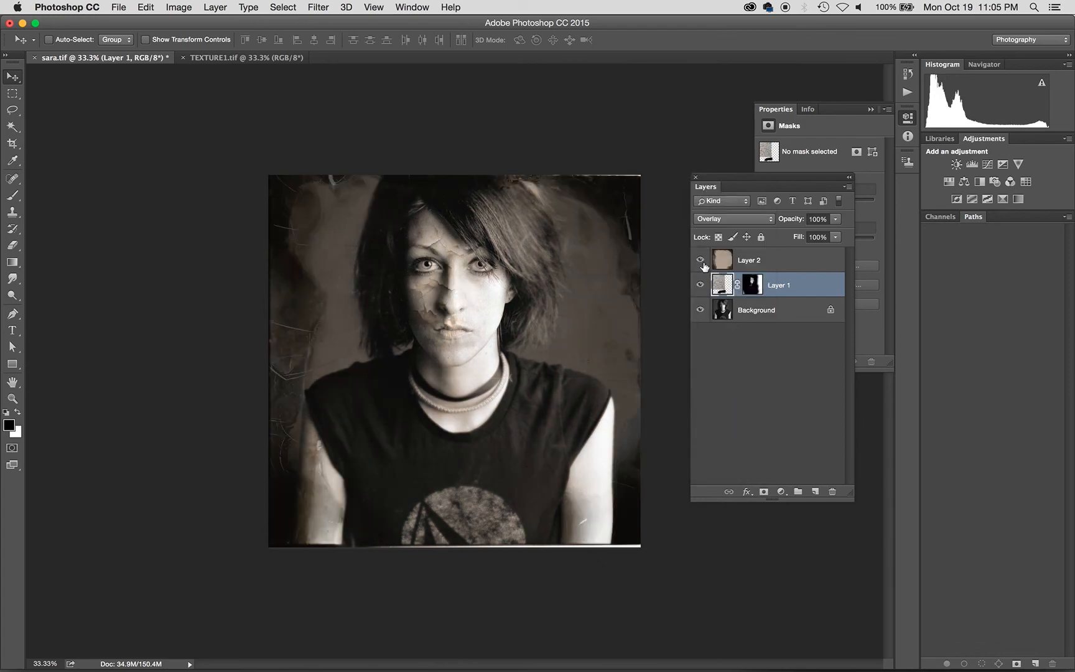
left_click(702, 262)
left_click(702, 262)
Step: Examine the peeling texture on the face up close with Layer 2 hidden and shown
left_click_drag(388, 258, 461, 343)
left_click_drag(536, 344, 344, 316)
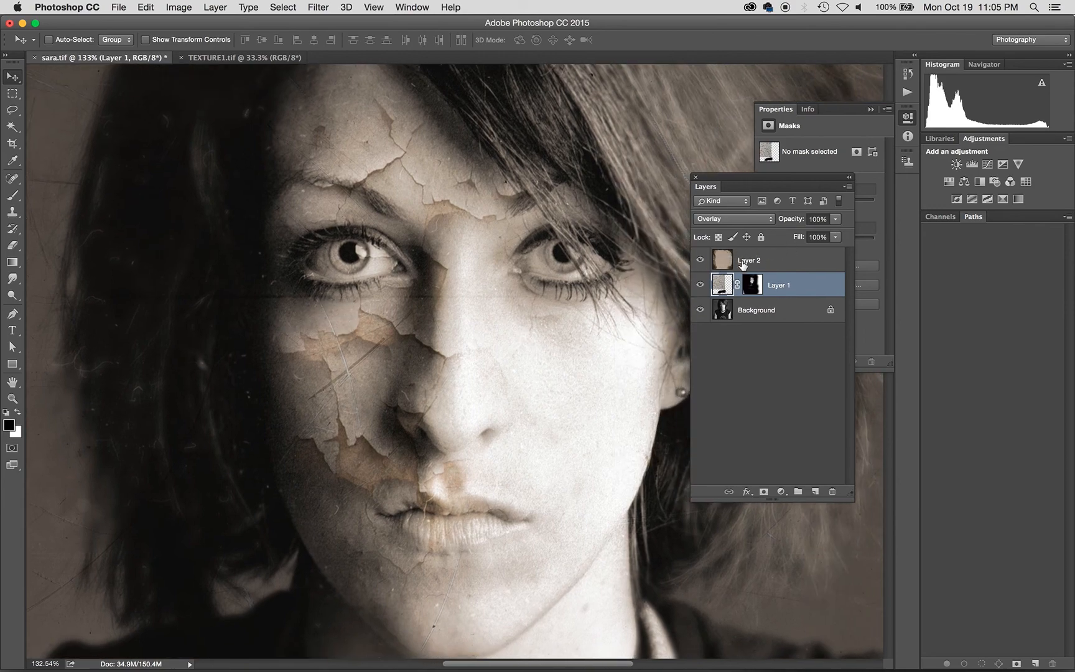
left_click(701, 261)
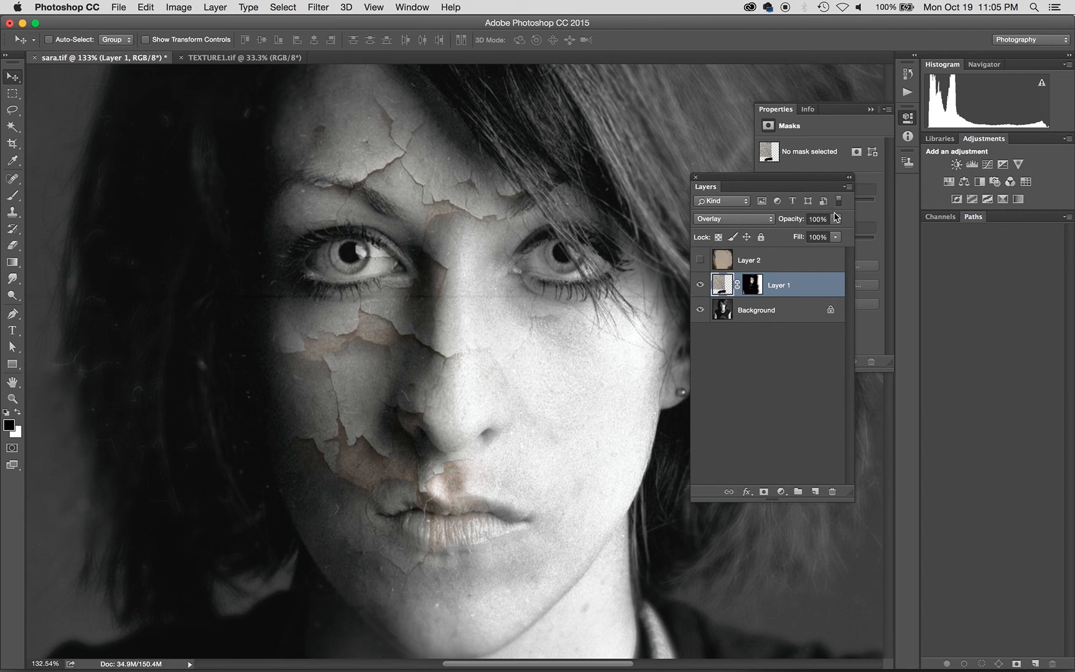
left_click_drag(836, 229, 858, 236)
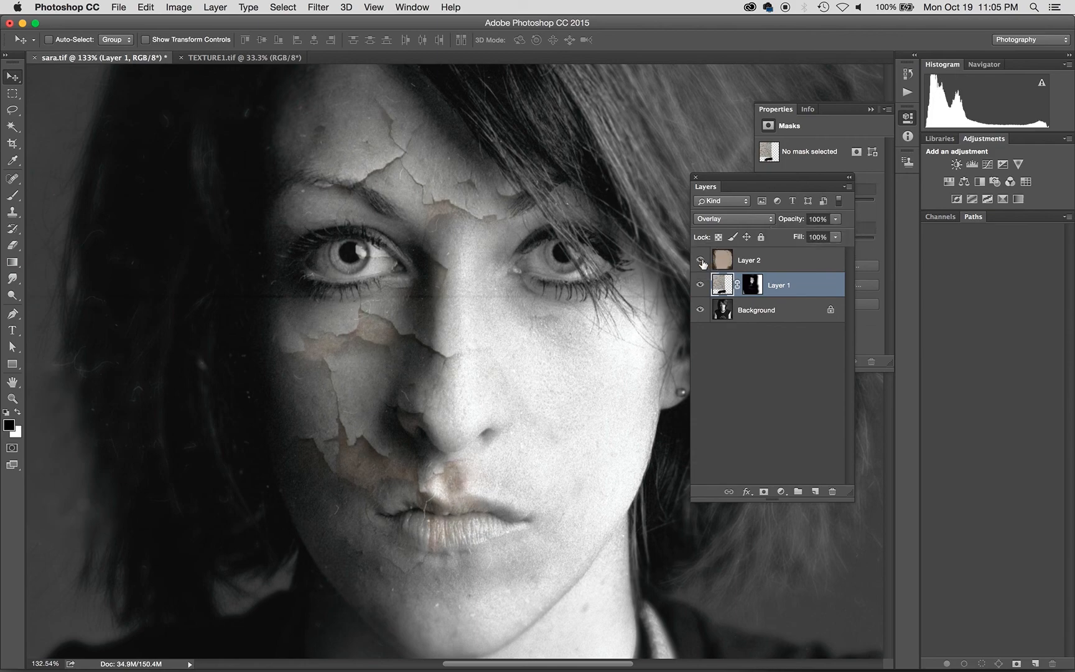
left_click(701, 261)
key("super+minus")
key("super+minus")
key("super+minus")
key("super+minus")
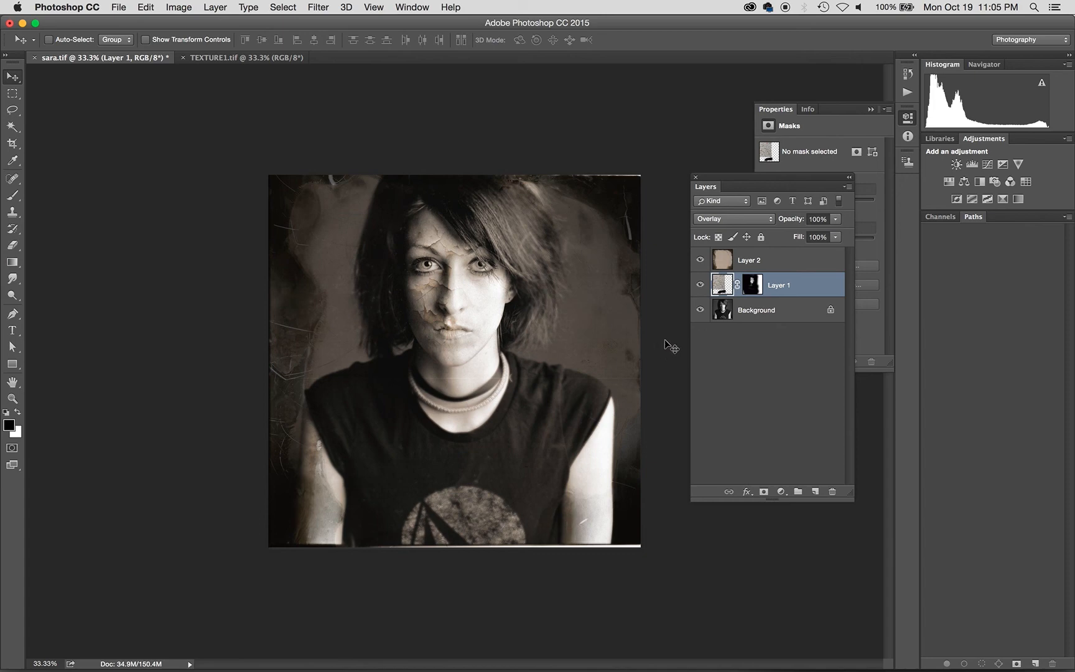
Step: Compare the whole portrait with the texture layers hidden and shown, and review Layer 1's blend mode
left_click(701, 261)
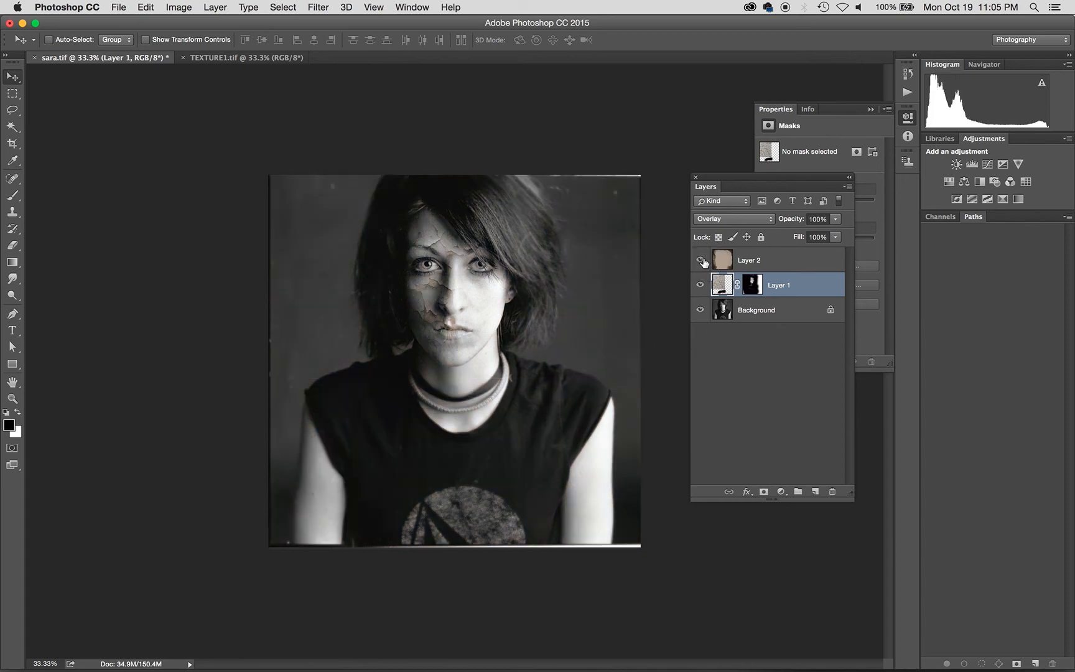
left_click(700, 260)
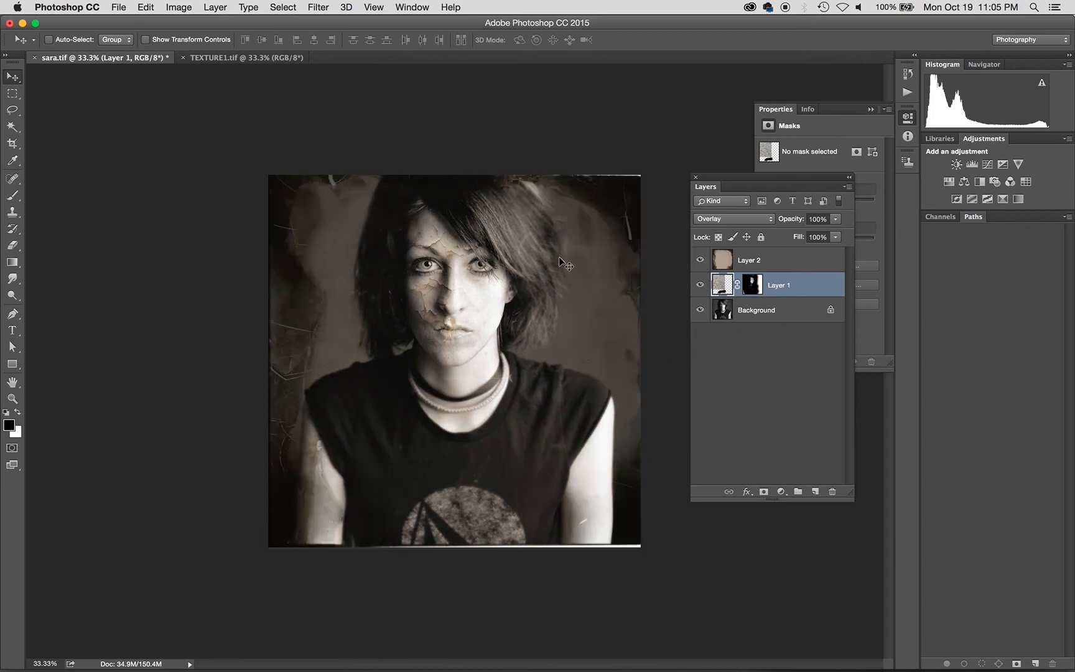
left_click(701, 260)
left_click(700, 260)
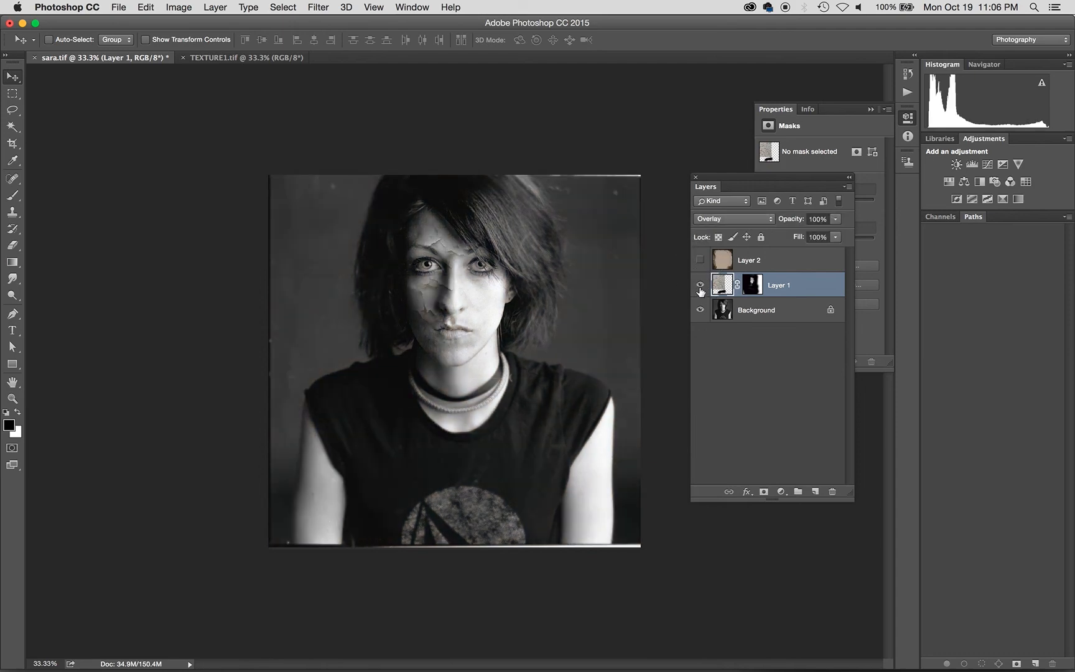
left_click(700, 261)
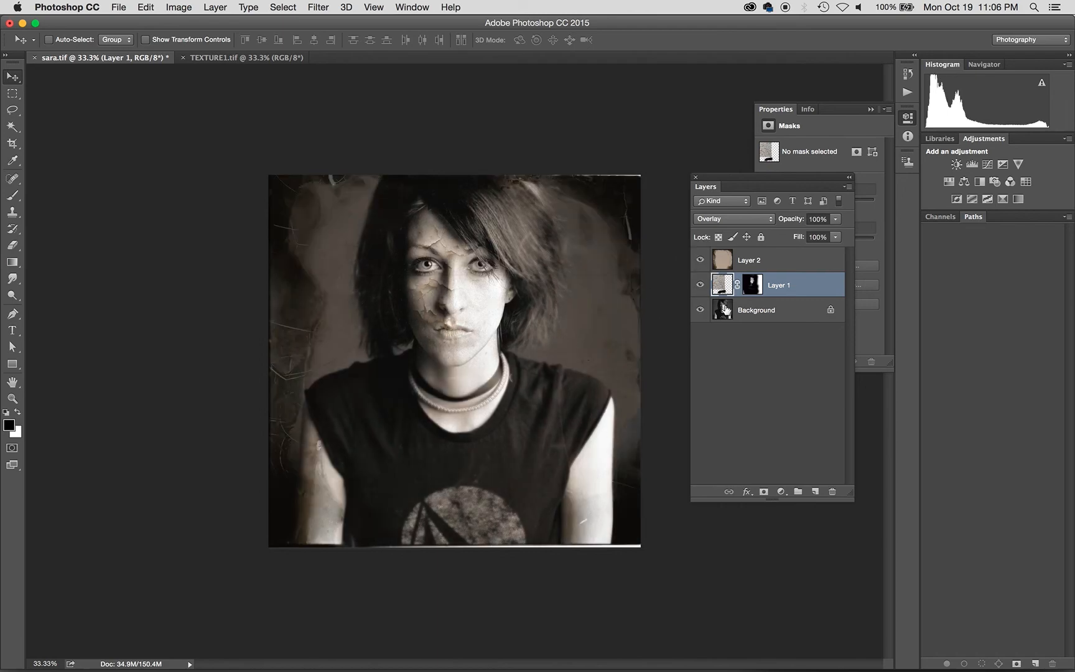
left_click(729, 218)
left_click(803, 364)
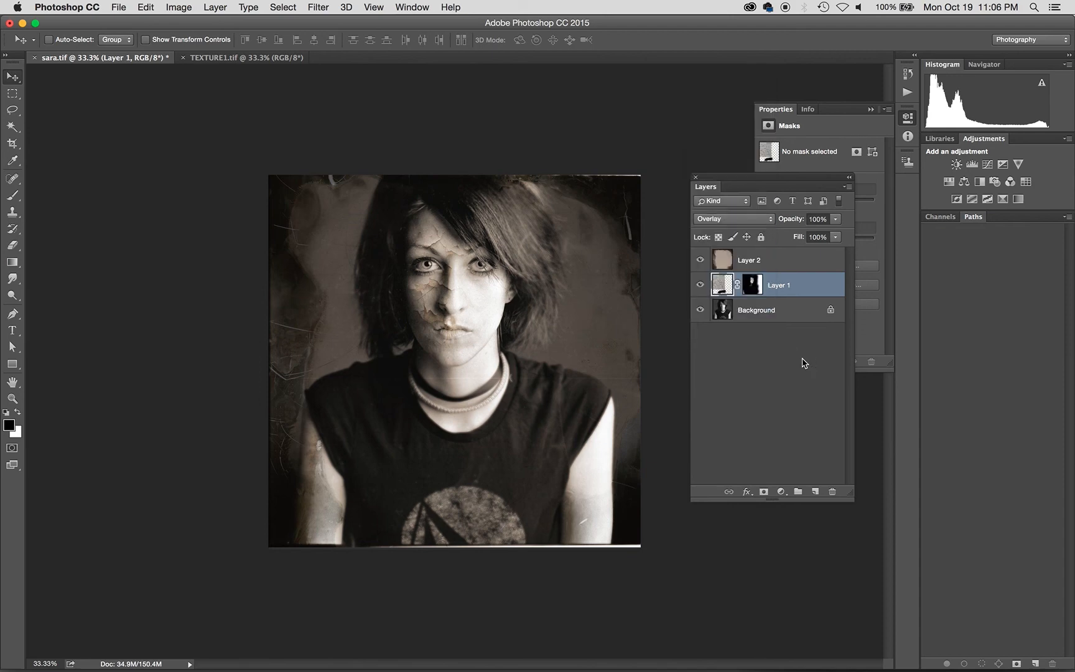